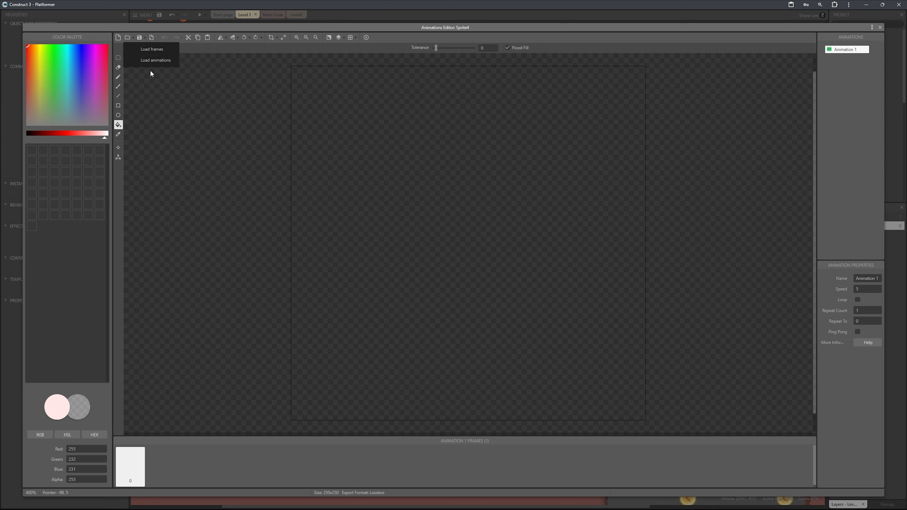
Load the image BG_Layer (1).png as the new sprite's frame and close the animations editor.
left_click(128, 36)
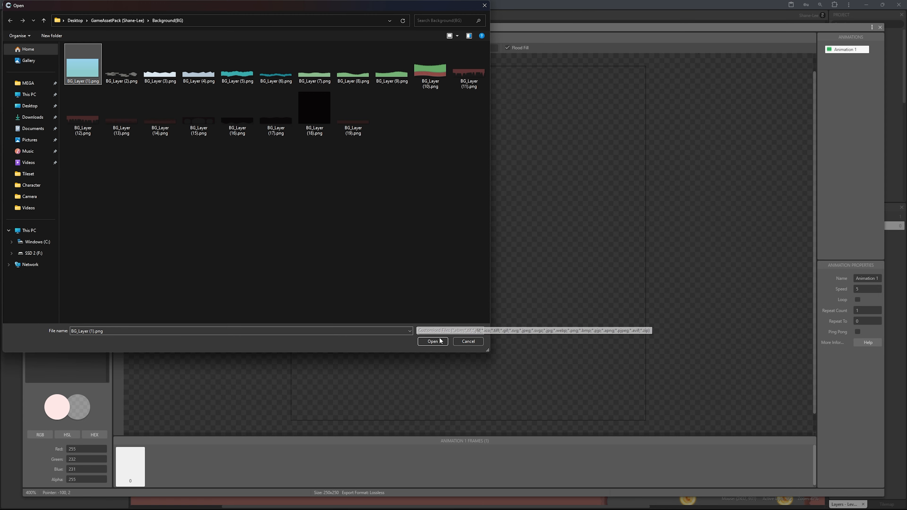
left_click(432, 341)
left_click(880, 27)
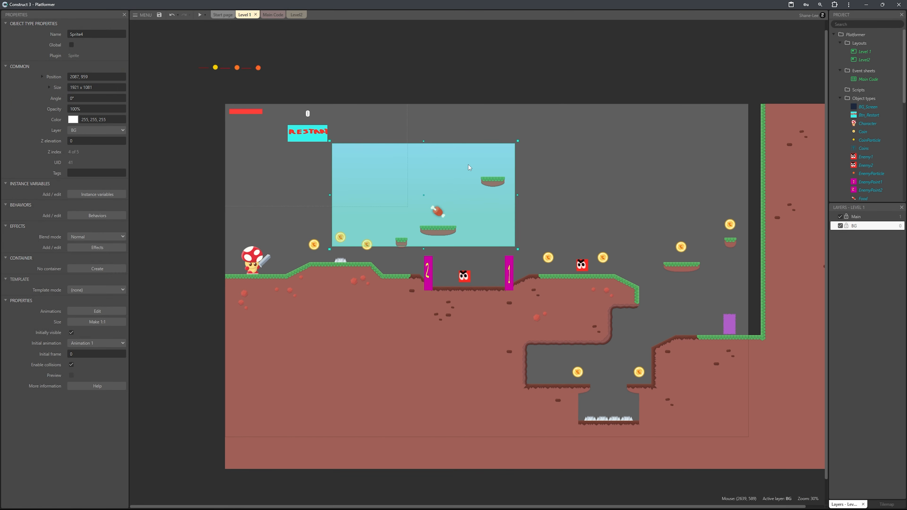
Stretch the sky sprite over the whole level to about 6559 x 3556 and rename it BG.
left_click_drag(493, 237, 818, 431)
scroll(743, 400, "down", 3, "ctrl")
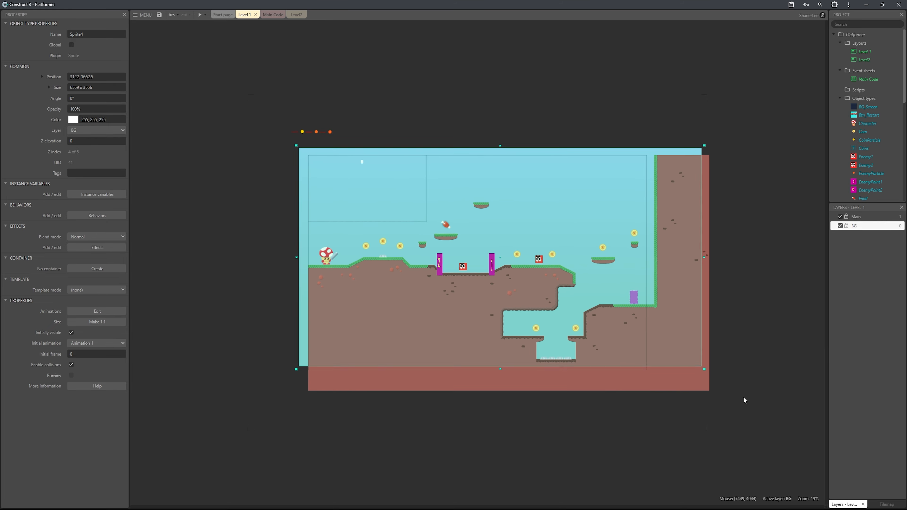
scroll(321, 141, "up", 4, "ctrl")
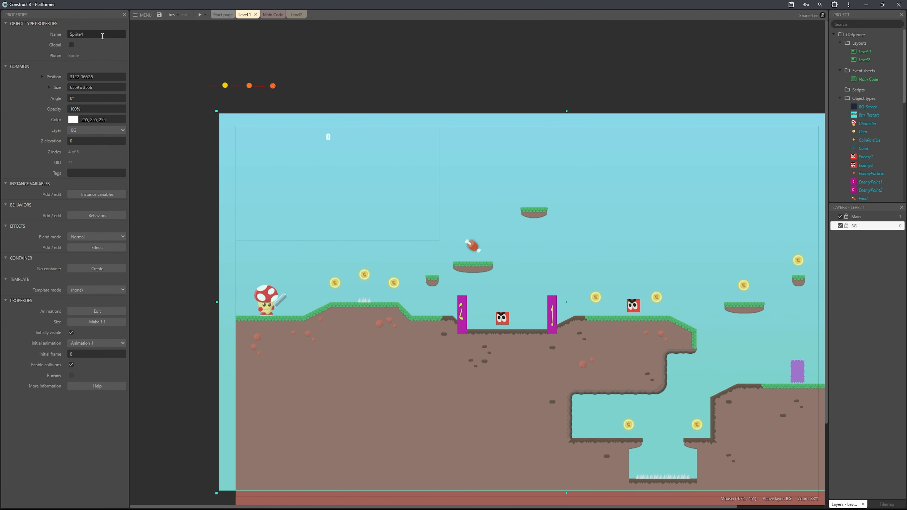
key("Return")
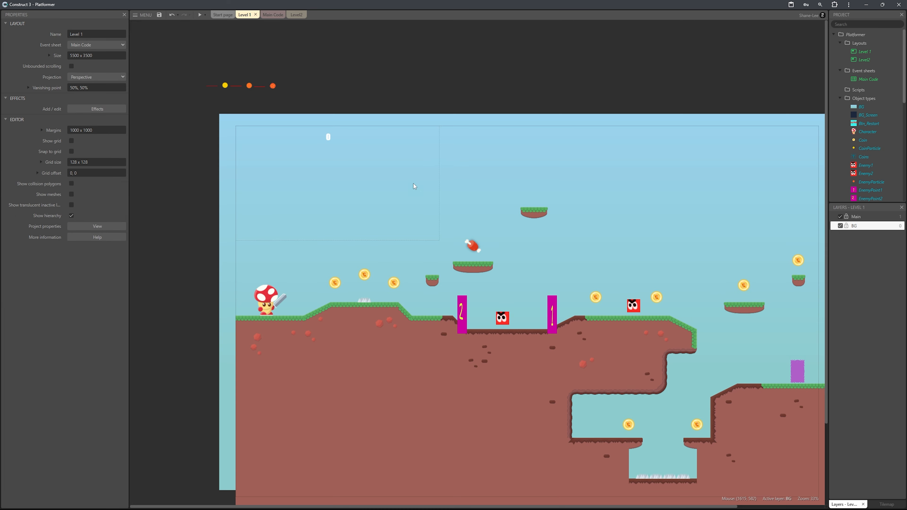
Lock the BG sky sprite so it cannot be selected in the layout.
right_click(458, 158)
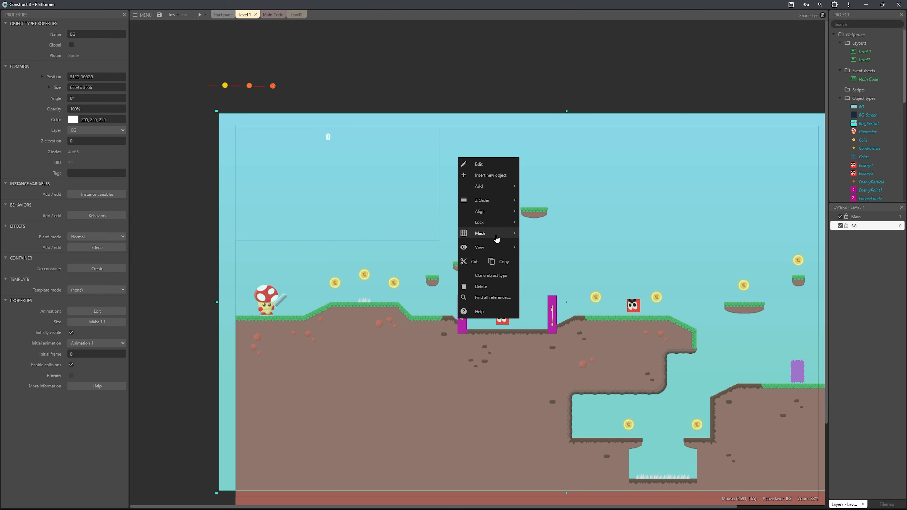
mouse_move(491, 224)
left_click(560, 223)
Start creating a new object in the open sky area of Level 1.
middle_click_drag(549, 168, 403, 146)
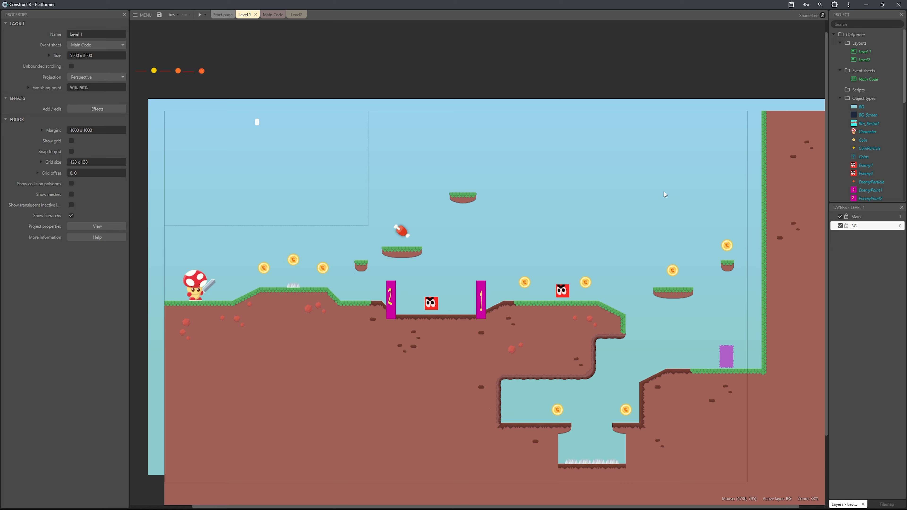
right_click(602, 205)
left_click(622, 214)
type("spr")
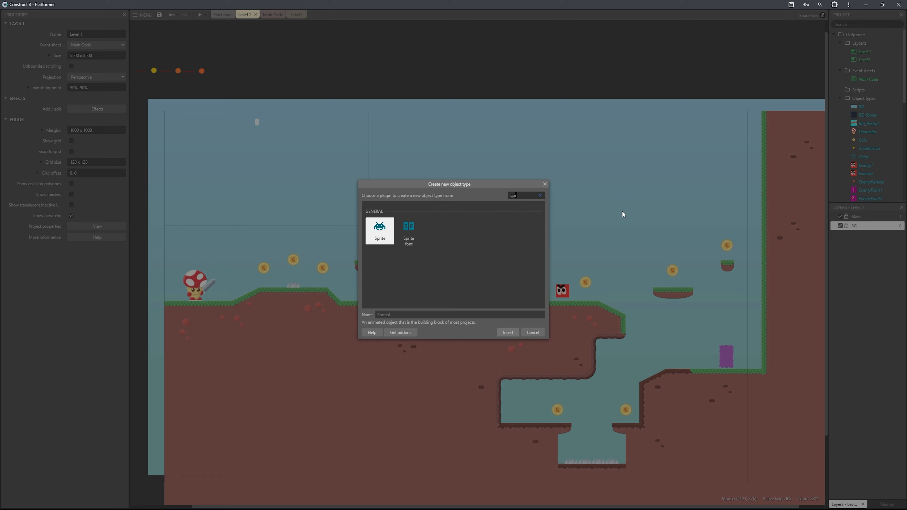
key("BackSpace")
key("BackSpace")
key("BackSpace")
key("BackSpace")
key("BackSpace")
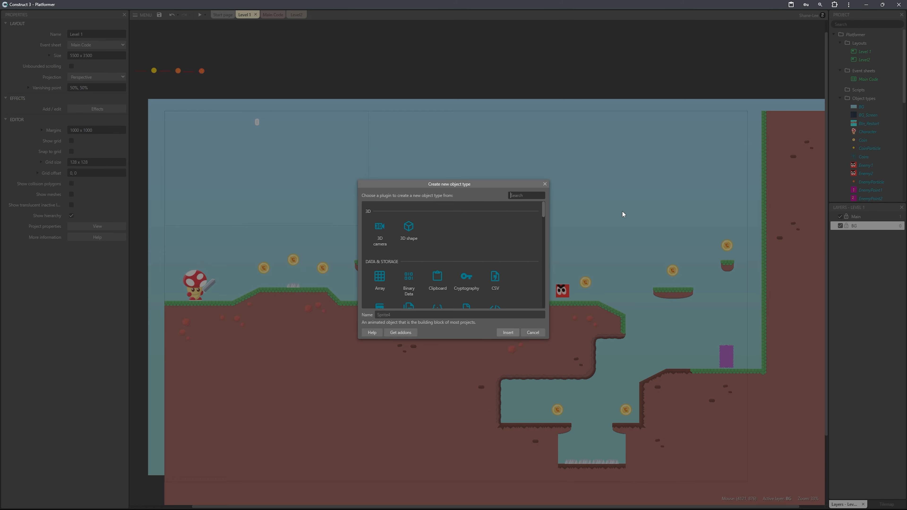
Choose Tiled Background as the object type and place it in the sky area on the BG layer.
type("tiled")
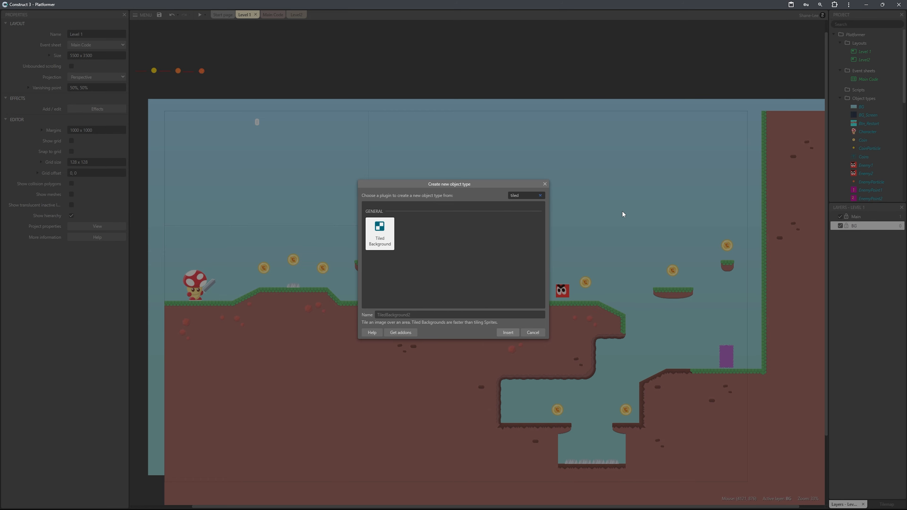
key("Return")
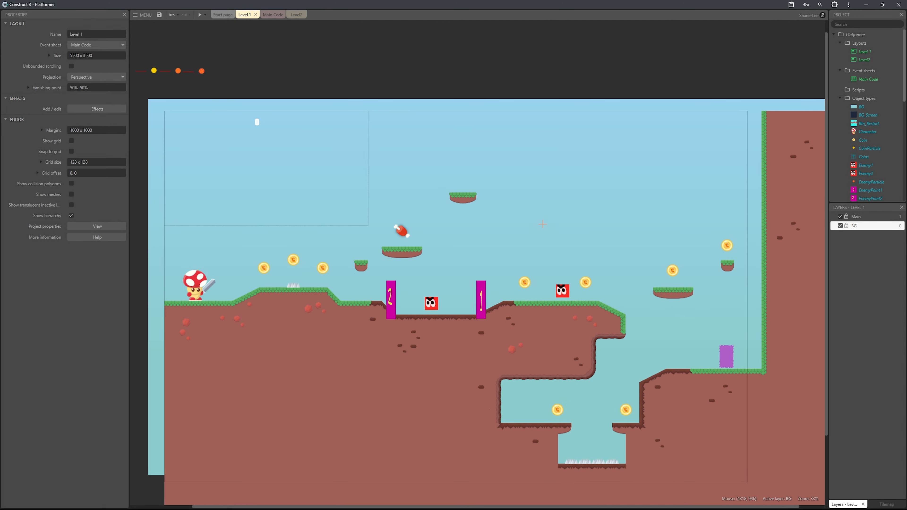
left_click(622, 211)
Load BG_Layer (10).png as the tiled background's image and close the image editor.
left_click(128, 38)
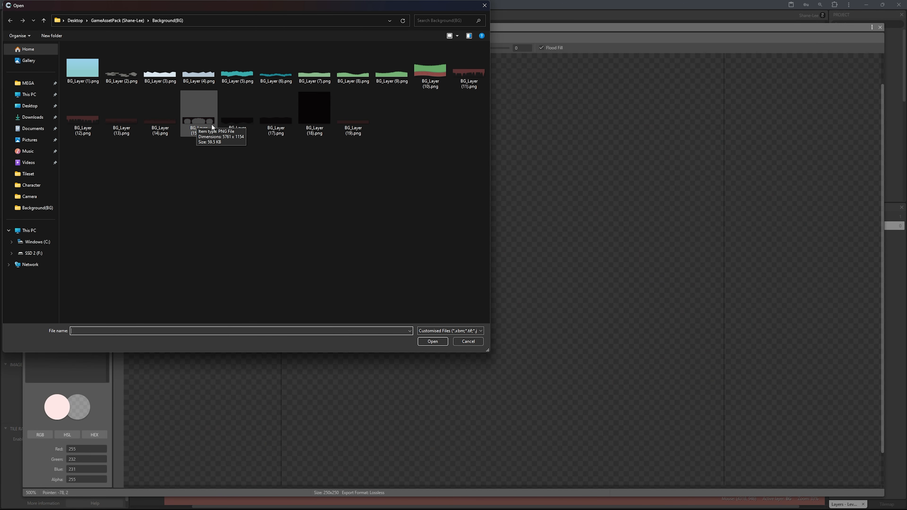
left_click(275, 70)
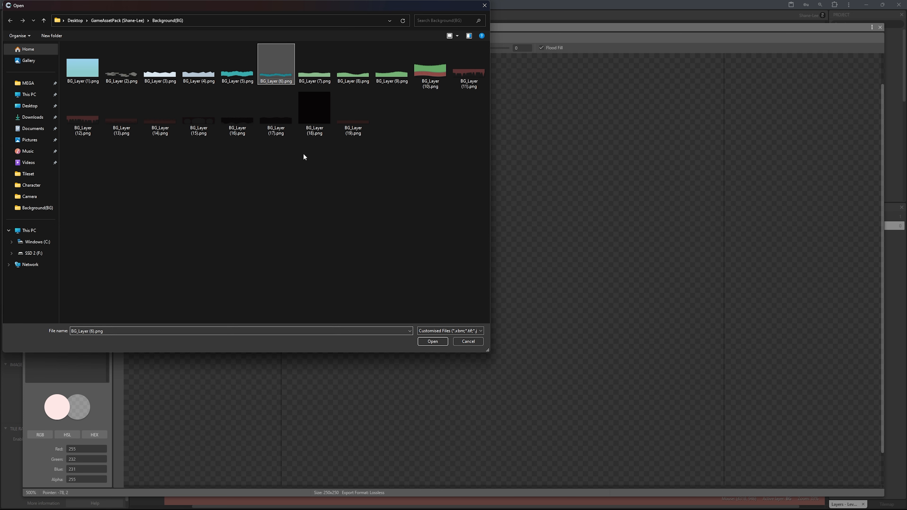
left_click(431, 71)
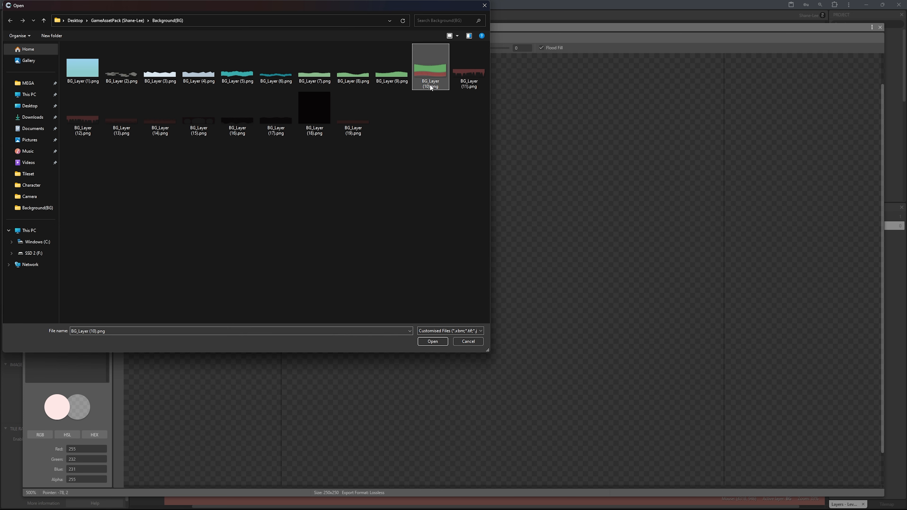
left_click(433, 341)
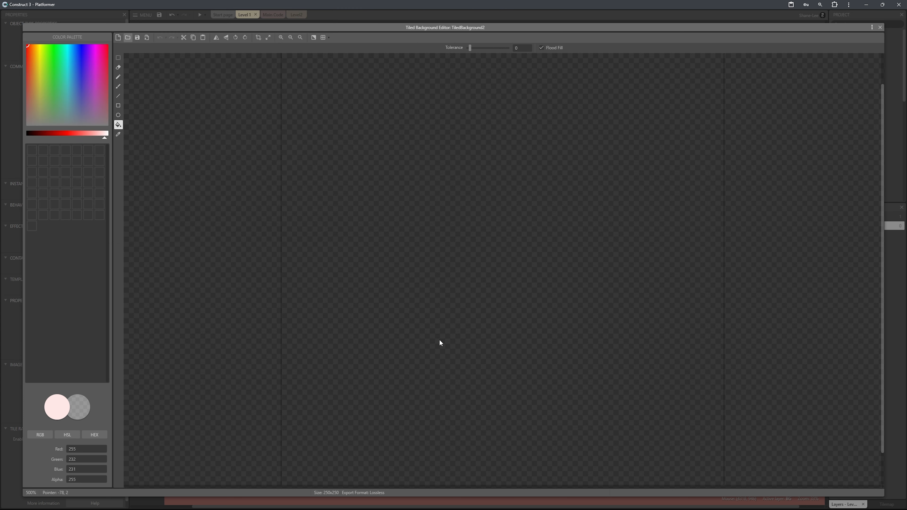
left_click(880, 28)
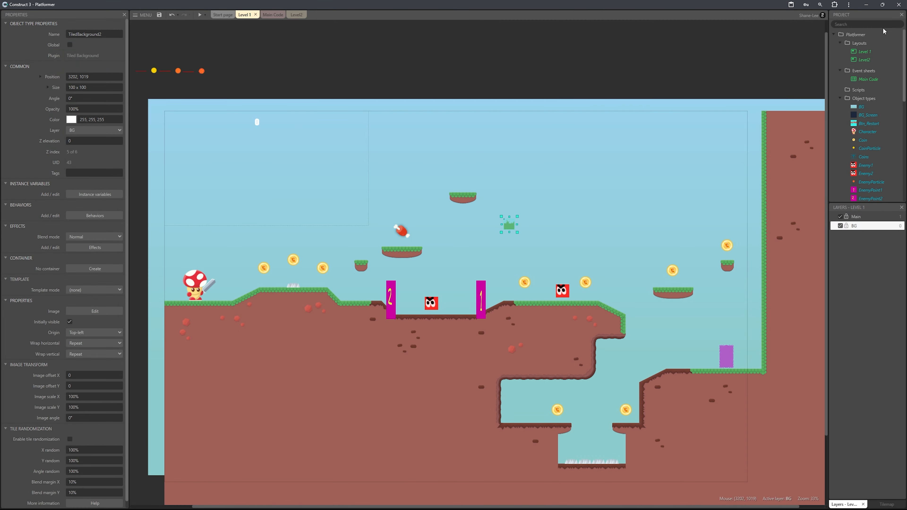
Enlarge the tiled background to about 2671 x 766 and shift it left to about X 2889.
left_click_drag(518, 231, 791, 301)
scroll(741, 321, "up", 4)
middle_click_drag(698, 293, 613, 303)
scroll(518, 294, "down", 1)
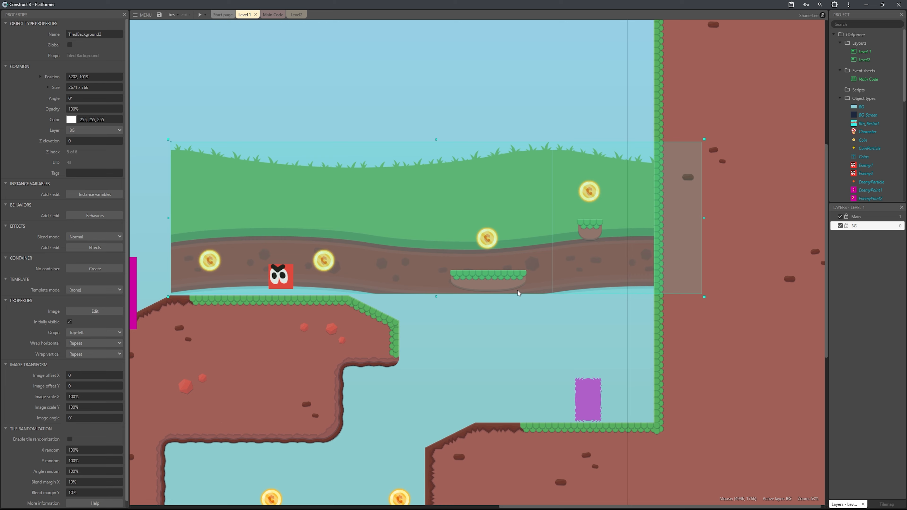
left_click_drag(561, 259, 502, 259)
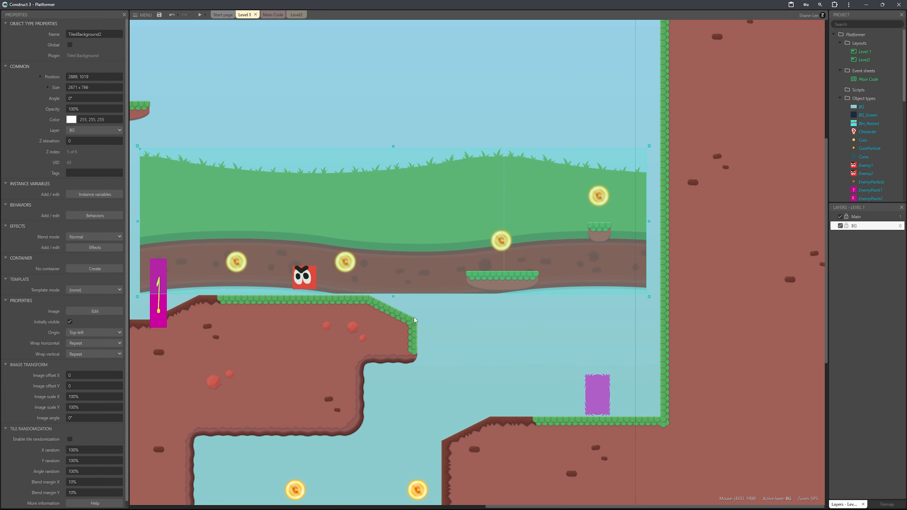
scroll(464, 311, "down", 2)
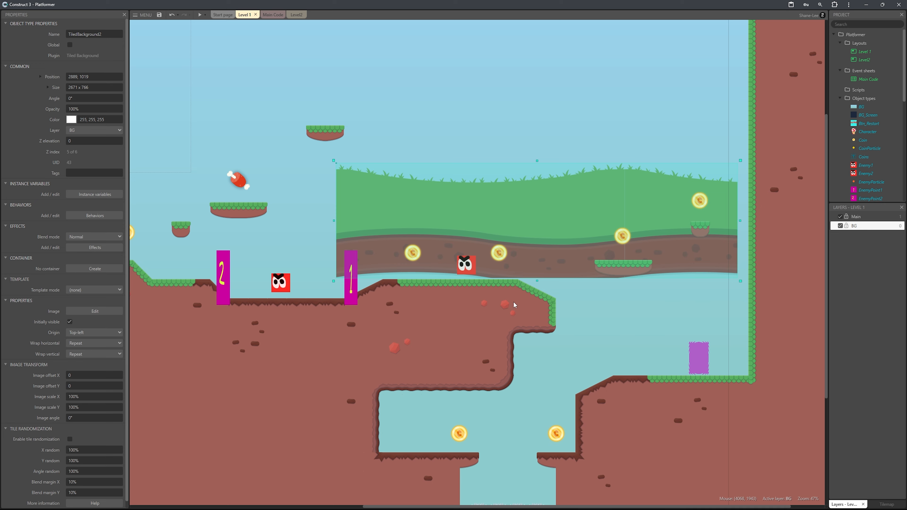
Extend the tiled background's lower edge to a height of about 808.
scroll(515, 305, "up", 5)
left_click_drag(414, 302, 456, 304)
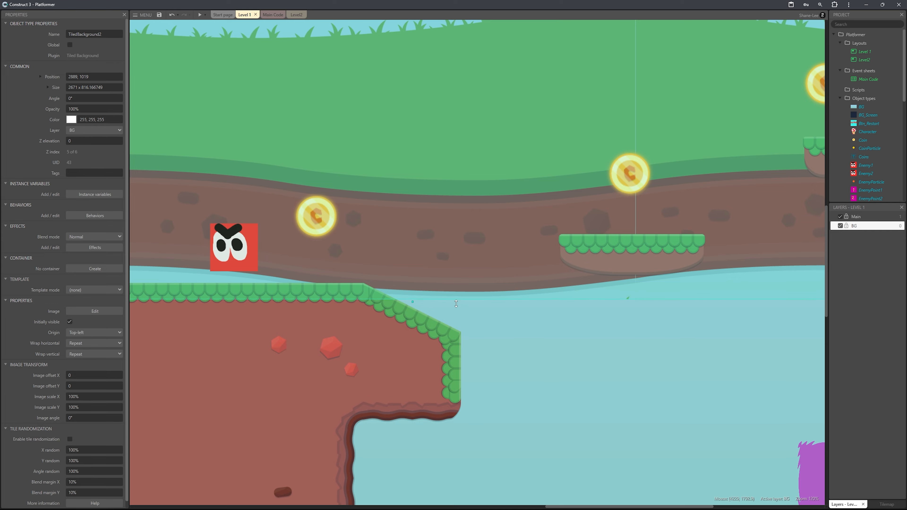
scroll(516, 353, "down", 4)
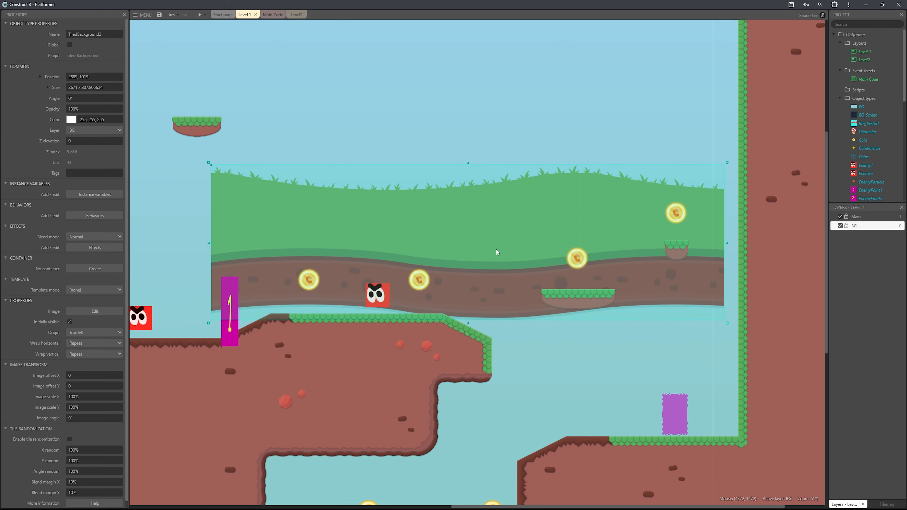
Inspect the right edge of the tiled background's image and widen the object leftward to about 3313.
double_click(611, 236)
scroll(828, 190, "up", 5)
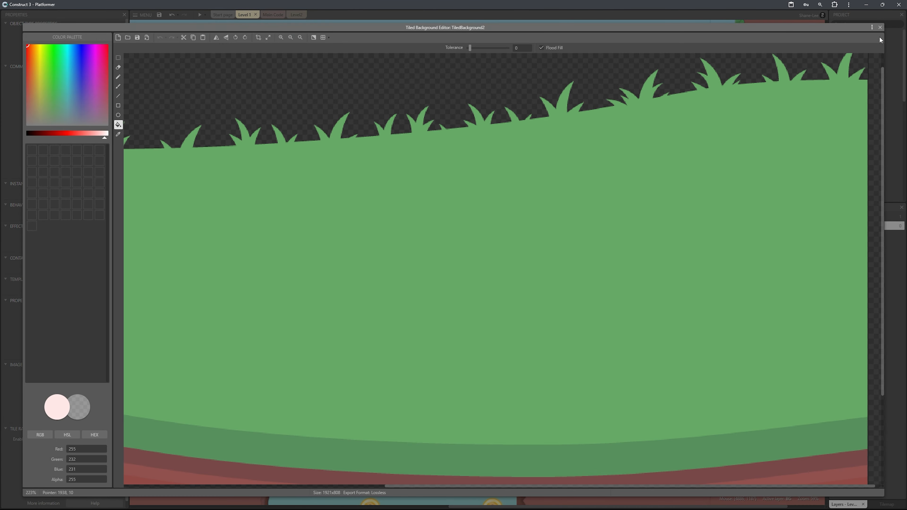
left_click(880, 28)
scroll(245, 246, "down", 2)
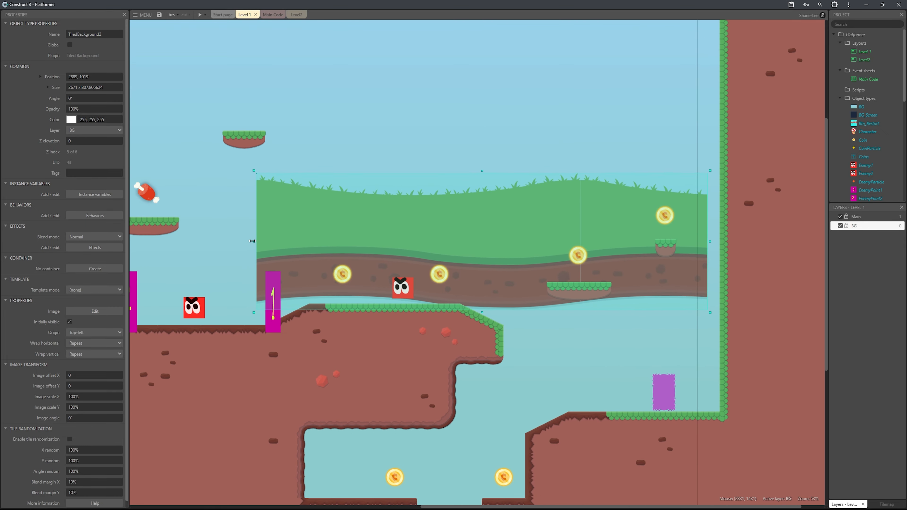
left_click_drag(252, 241, 145, 242)
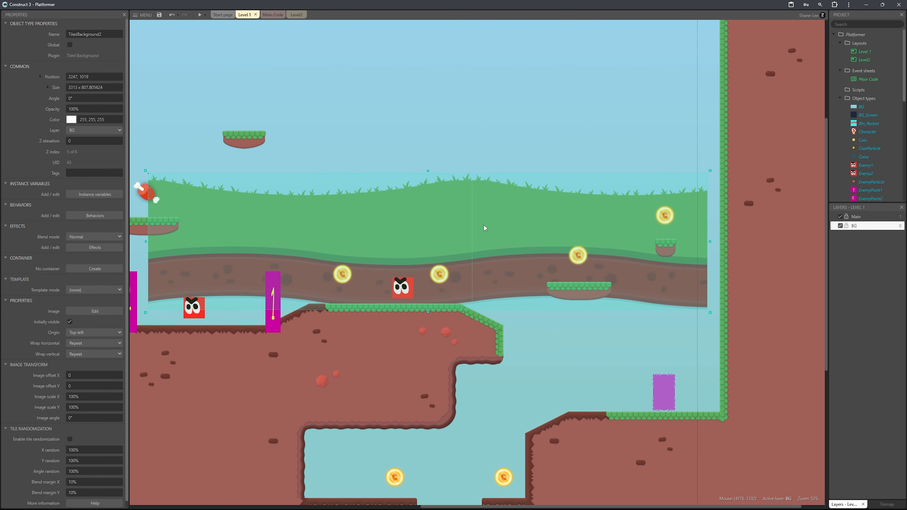
Delete the one-pixel strip at the right edge of the tiled background's image, crop the image and close the editor.
double_click(504, 212)
scroll(858, 182, "up", 8)
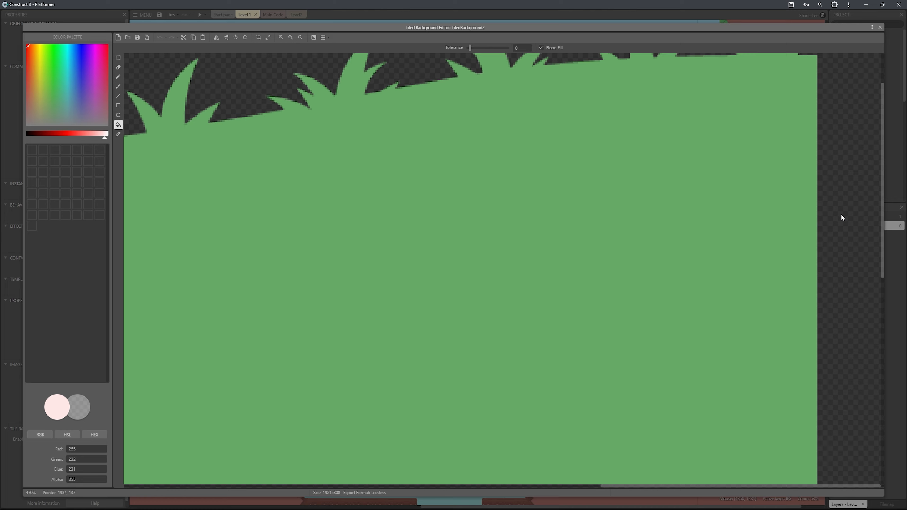
scroll(843, 211, "down", 2)
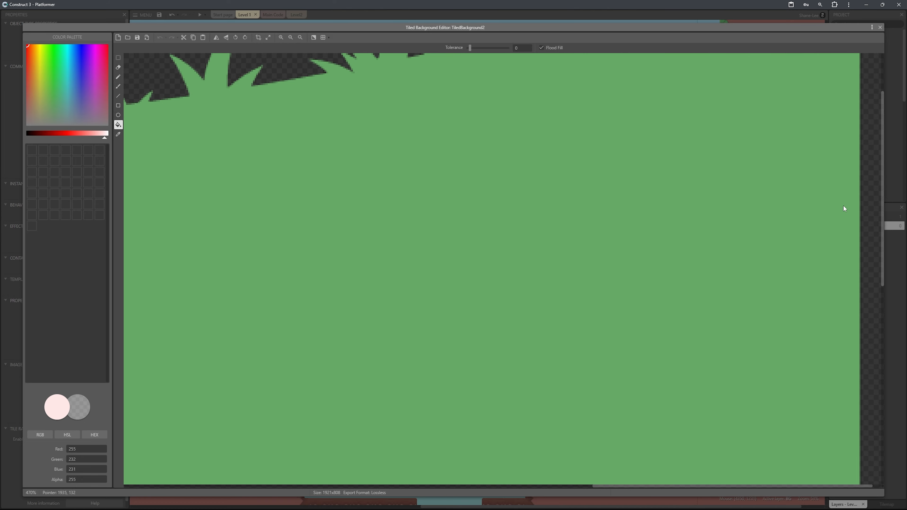
left_click(118, 57)
scroll(859, 129, "up", 5)
left_click_drag(856, 144, 868, 392)
key("Delete")
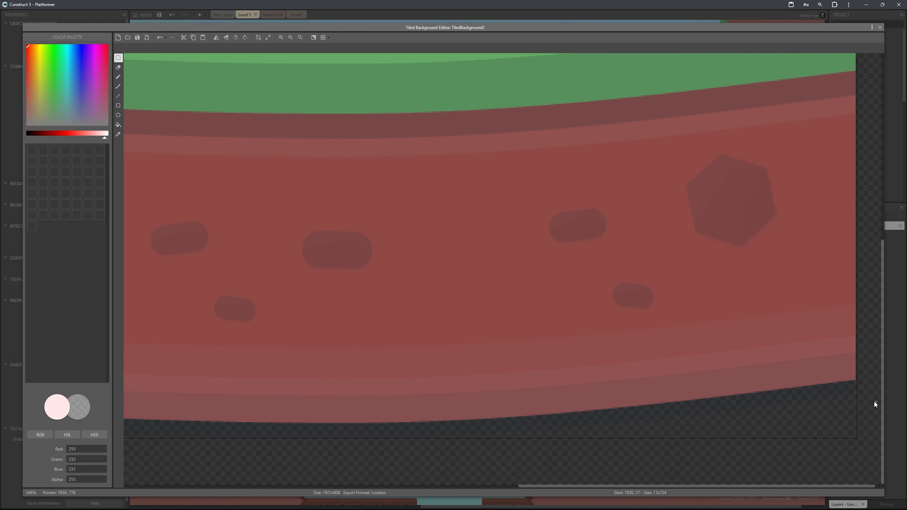
left_click(258, 37)
left_click(882, 27)
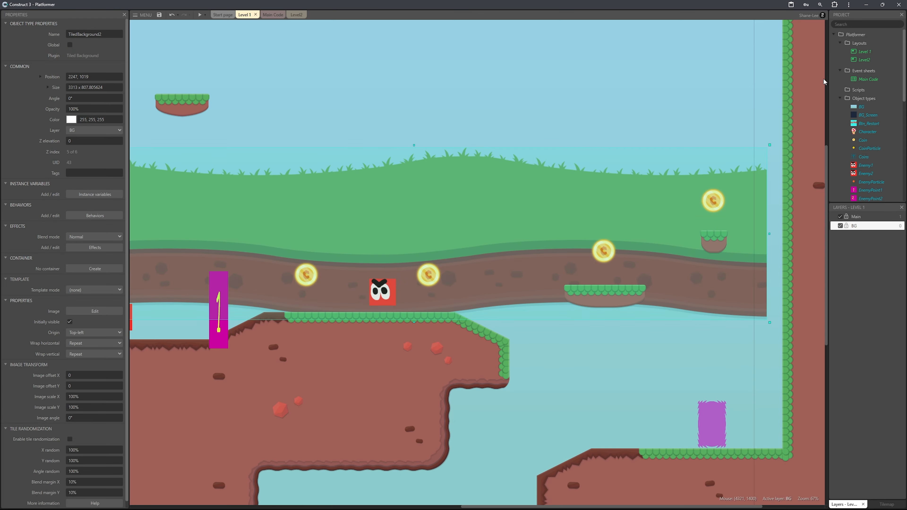
Move the hills background down to ground level and extend it rightward toward the level's right wall.
scroll(496, 205, "down", 3)
left_click_drag(459, 211, 384, 288)
left_click_drag(656, 303, 821, 303)
scroll(821, 303, "down", 2)
scroll(329, 312, "up", 2)
Extend the hills background leftward past the level's left edge to a width of about 6504.
left_click_drag(329, 312, 168, 309)
key("ctrl+z")
left_click_drag(326, 309, 158, 309)
scroll(393, 304, "down", 1)
scroll(643, 297, "up", 1)
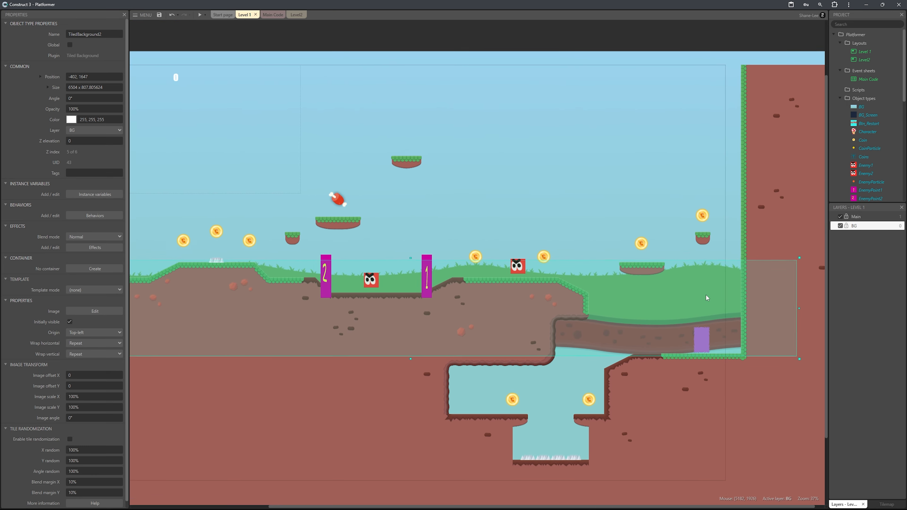
Widen the hills background further to the right to about 6754 and deselect it.
scroll(727, 314, "up", 2)
scroll(777, 313, "down", 2)
left_click_drag(779, 317, 810, 318)
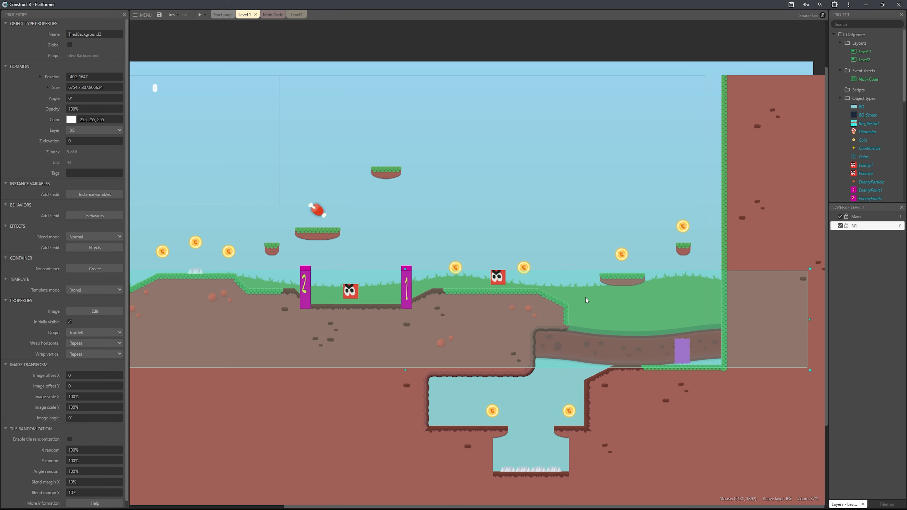
key("Escape")
scroll(589, 199, "down", 1)
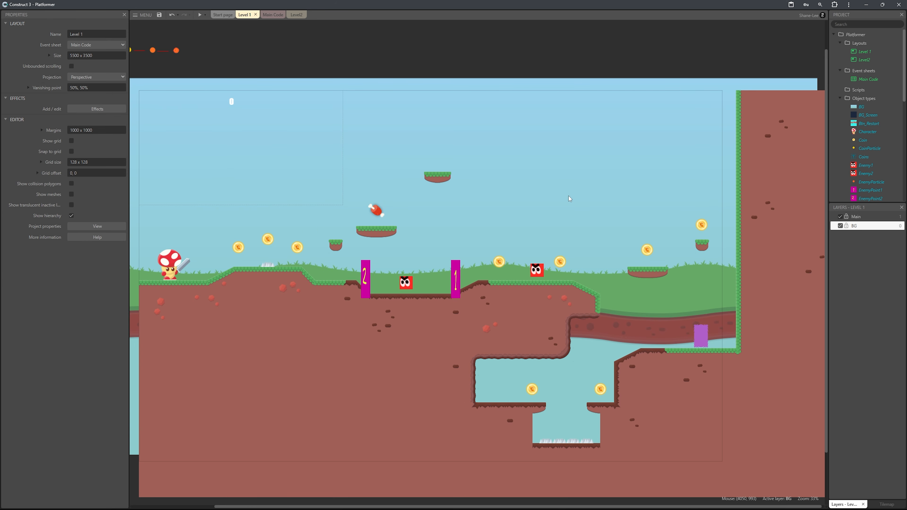
Start creating another new object in the sky above the hills.
scroll(605, 227, "up", 2)
scroll(621, 235, "down", 1)
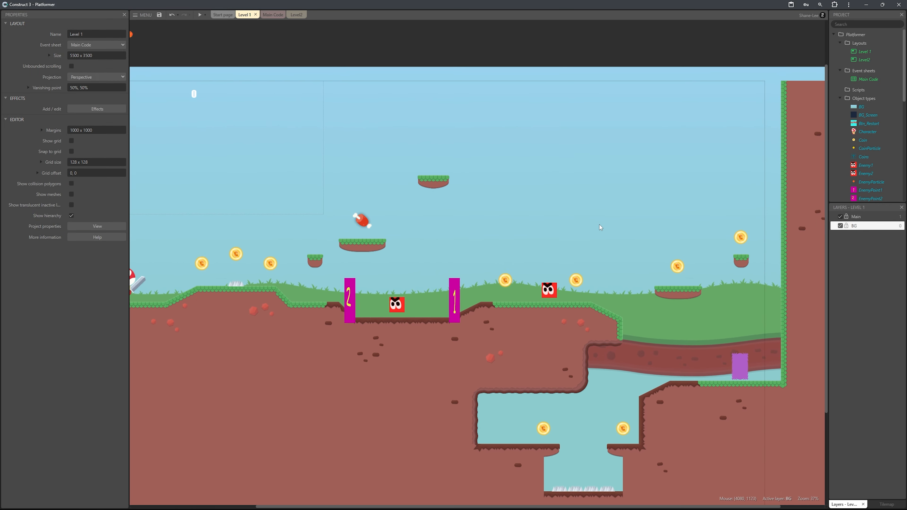
right_click(600, 227)
left_click(631, 275)
type("spr")
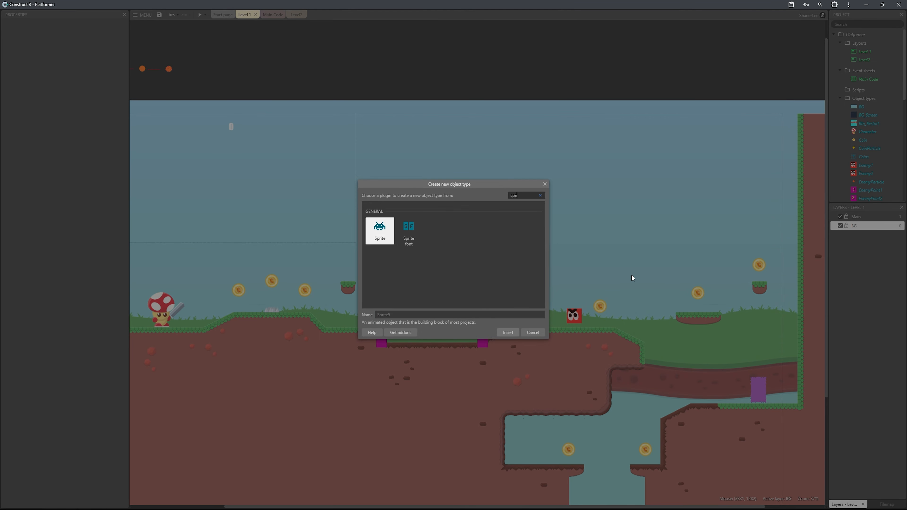
type("i")
key("BackSpace")
key("BackSpace")
key("BackSpace")
key("BackSpace")
Insert a second Tiled Background with the light green grassy hill image and stretch it across the level to about 7080 x 404.
type("til")
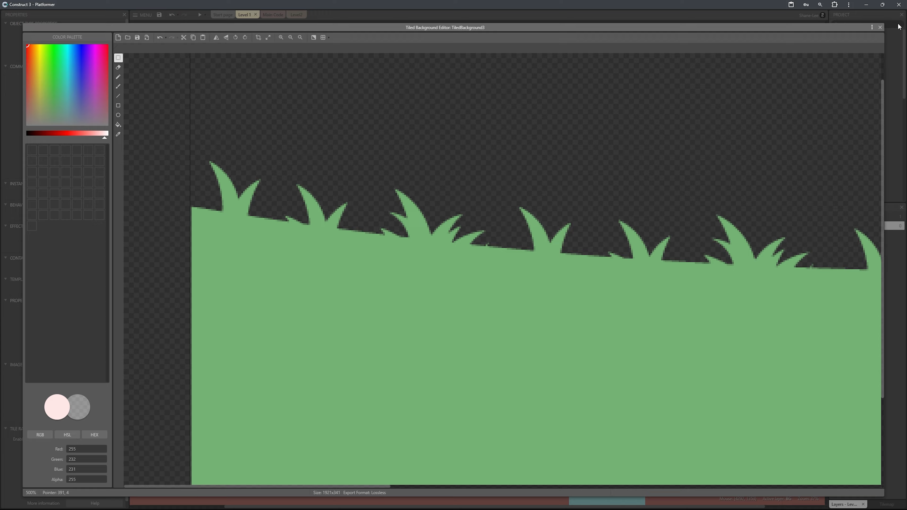
left_click(880, 27)
scroll(643, 286, "down", 1)
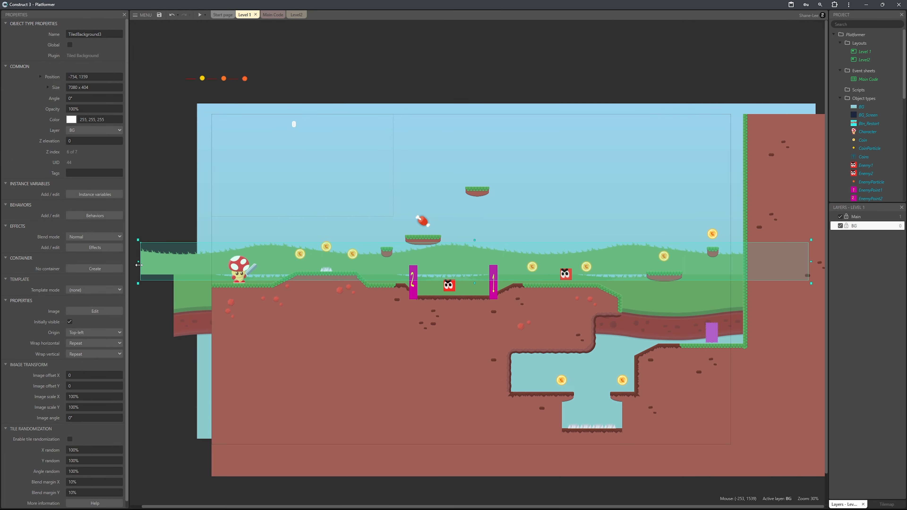
Arrange the light green grassy hills behind the darker hills in the Z order.
scroll(643, 282, "up", 2)
right_click(639, 272)
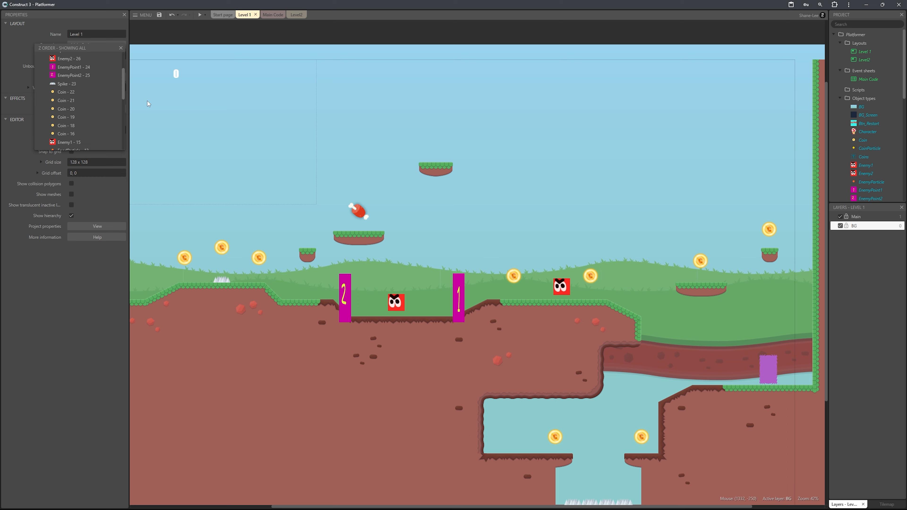
mouse_move(424, 278)
left_mouse_down()
mouse_move(433, 273)
mouse_move(425, 271)
left_mouse_up()
Add a new layer at the bottom of Level 1's layers and close the Z order list.
right_click(853, 264)
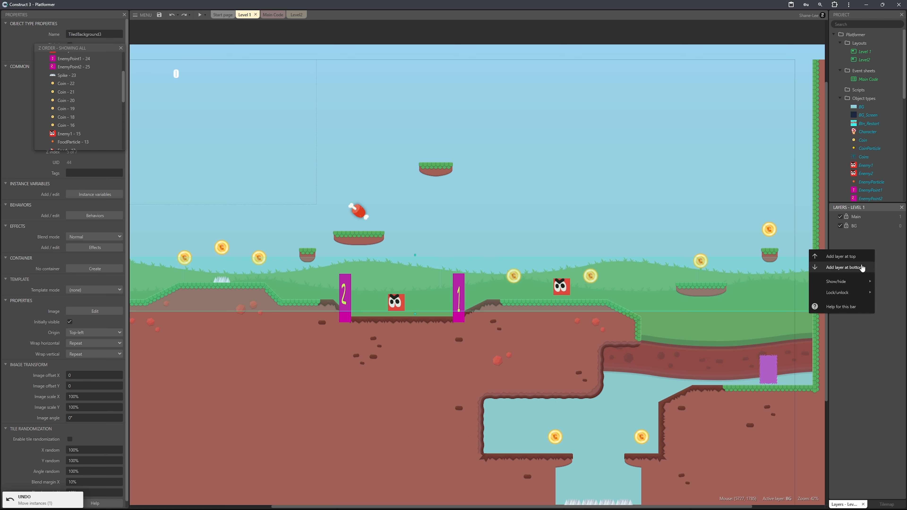
left_click(858, 268)
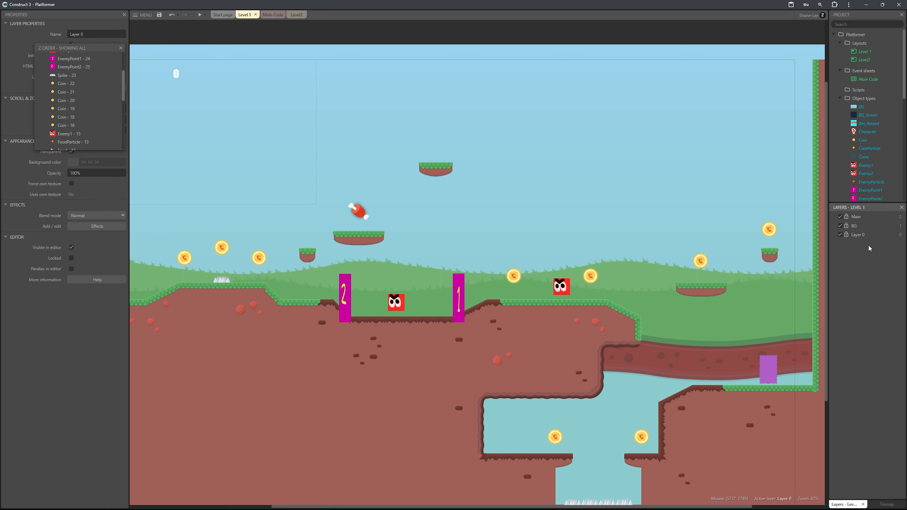
left_click(120, 48)
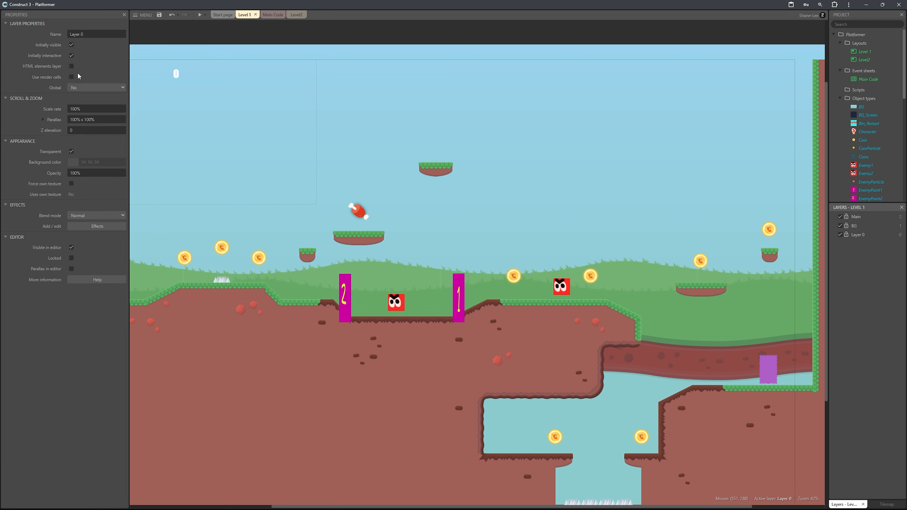
Rename the old BG layer as HUD and the new bottom layer as BG.
left_click(870, 238)
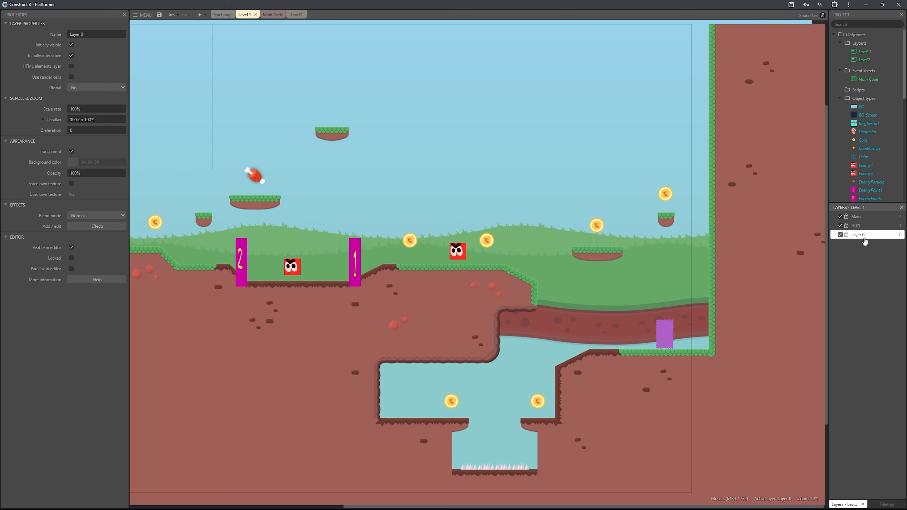
right_click(868, 238)
left_click(102, 35)
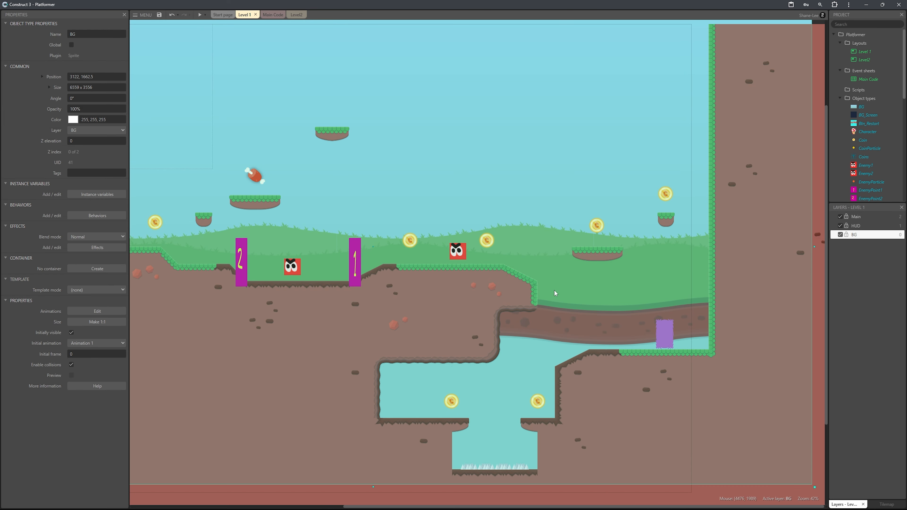
Widen the light green hills to about 7305 x 404 and set the BG layer's parallax to 90% x 90%.
left_click_drag(557, 294, 821, 233)
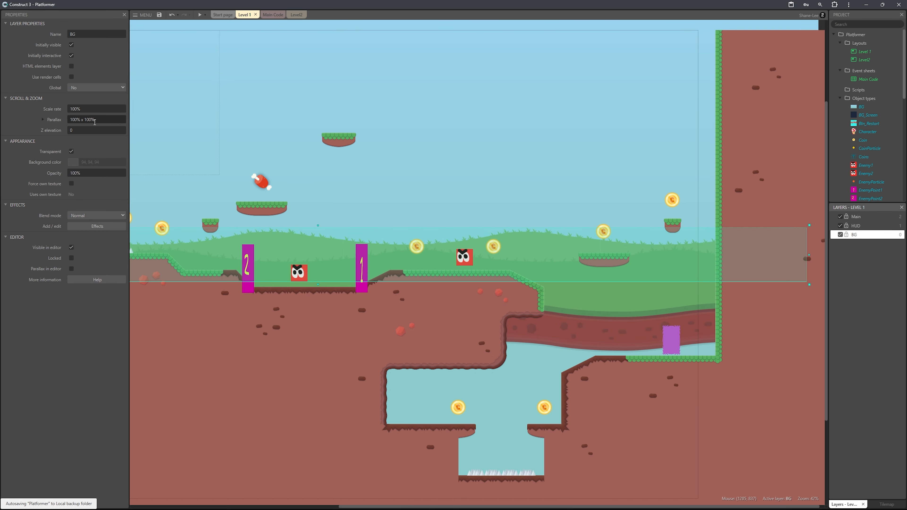
left_click(100, 121)
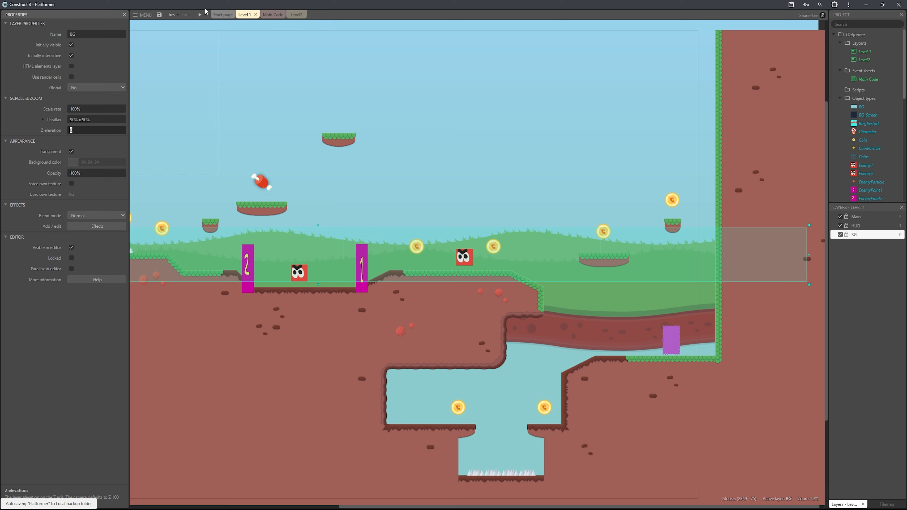
Preview Level 1 and run the character back and forth across the pit to check the hills' parallax.
left_click(200, 14)
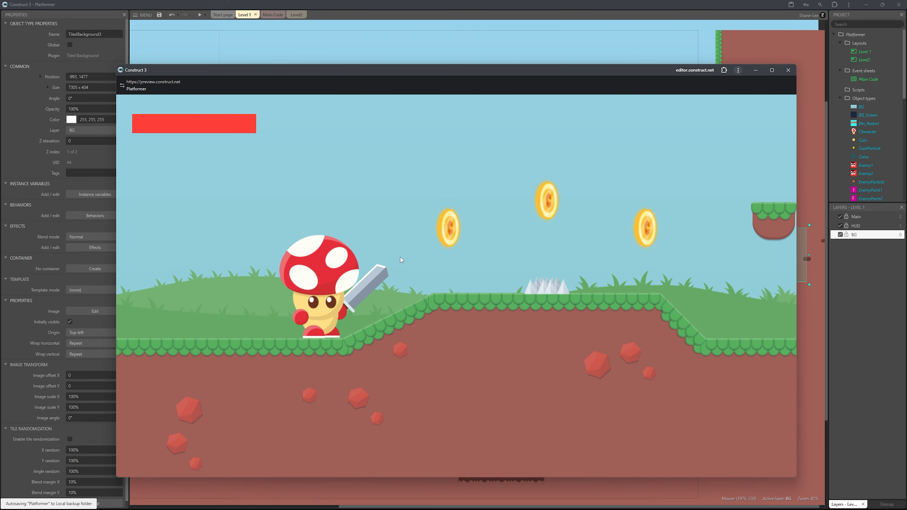
key("Right")
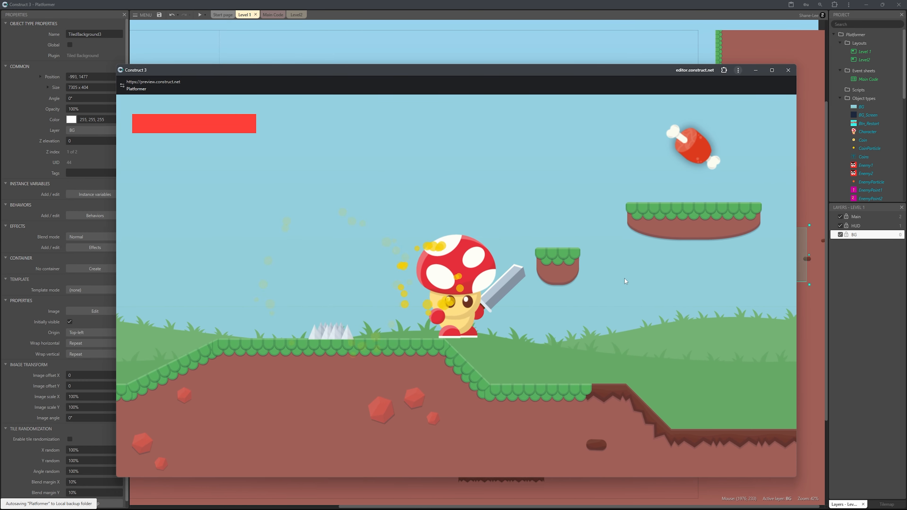
key("Right")
key("Left")
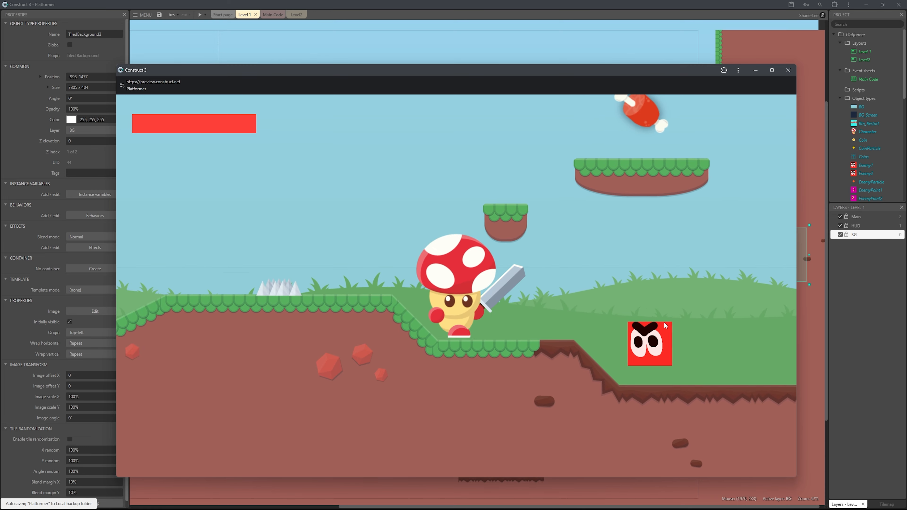
key("Right")
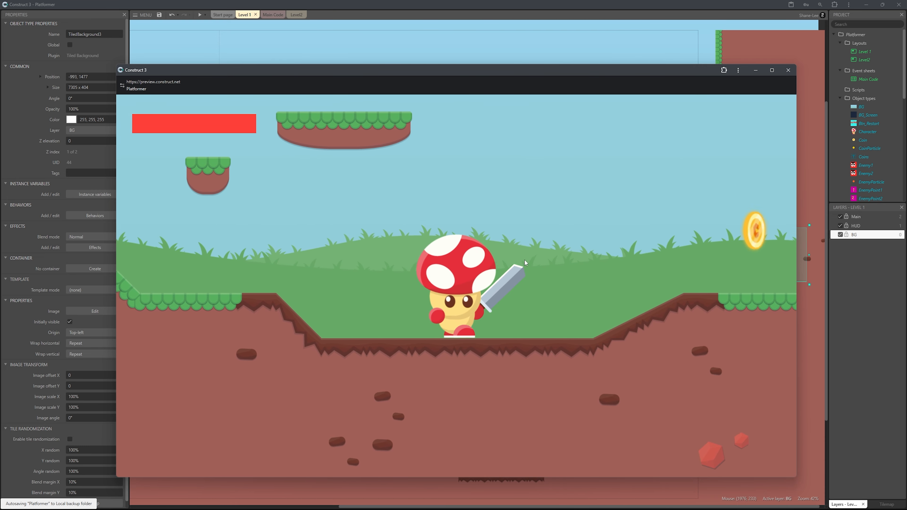
key("Right")
key("Left")
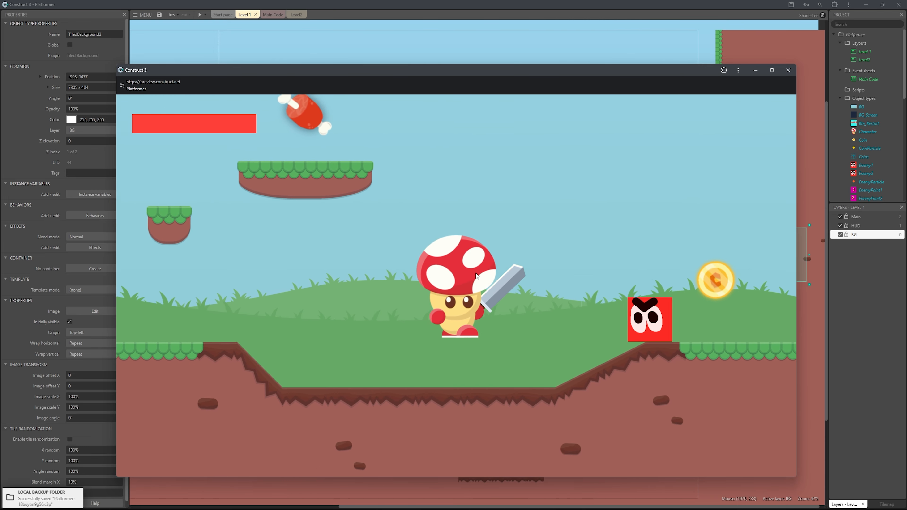
key("Right")
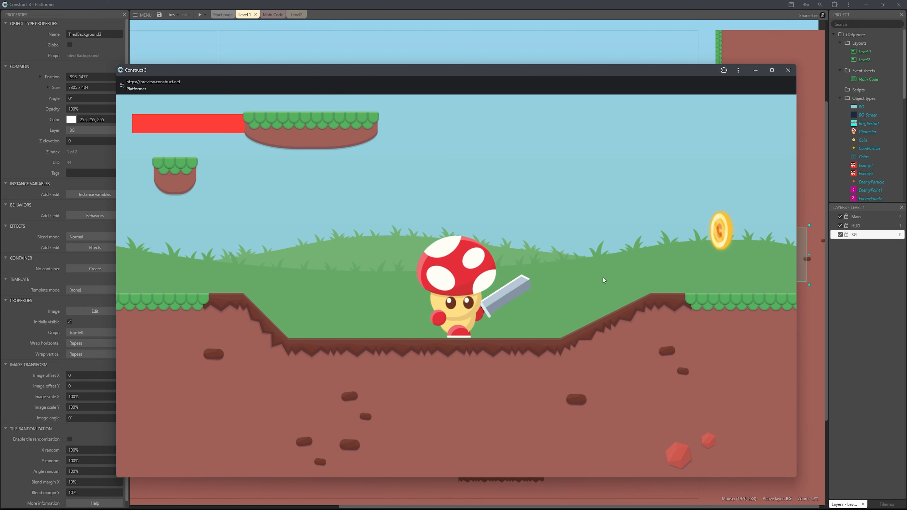
key("Up")
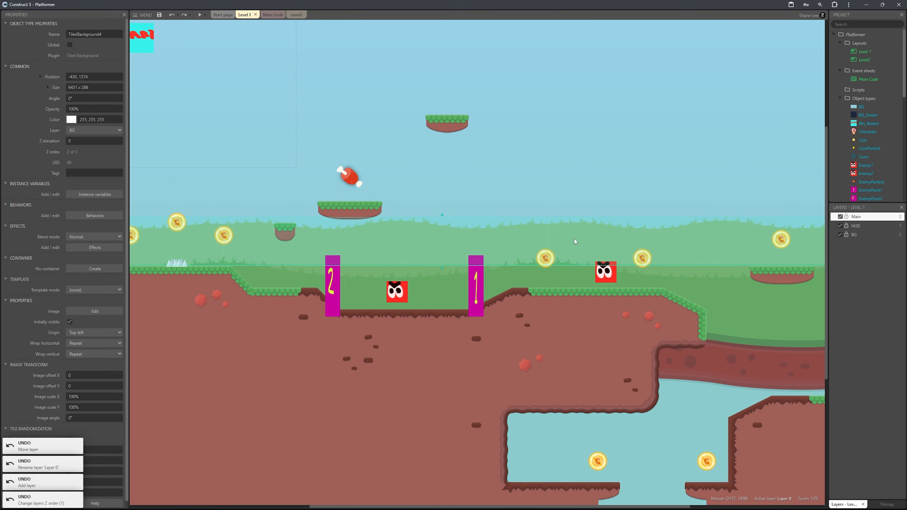
Place the BG2 layer directly below BG and add another layer to Level 1.
left_click_drag(856, 244, 871, 239)
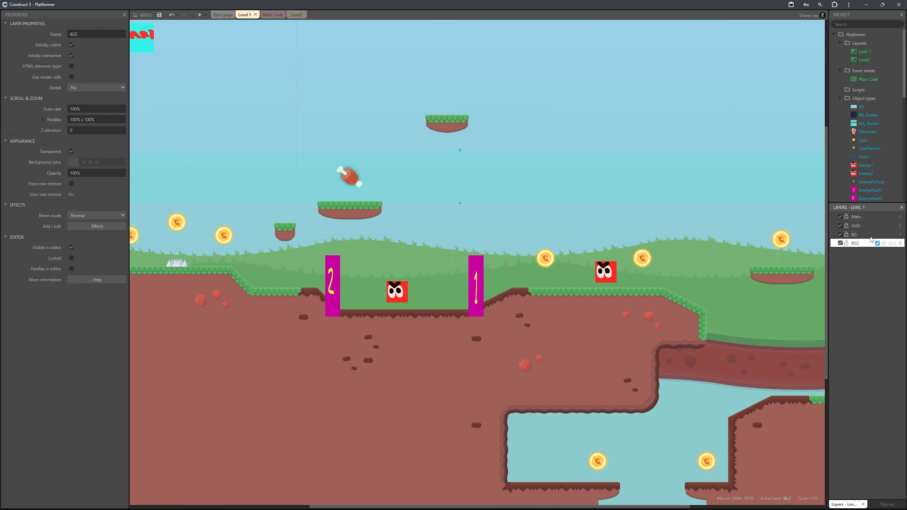
right_click(799, 273)
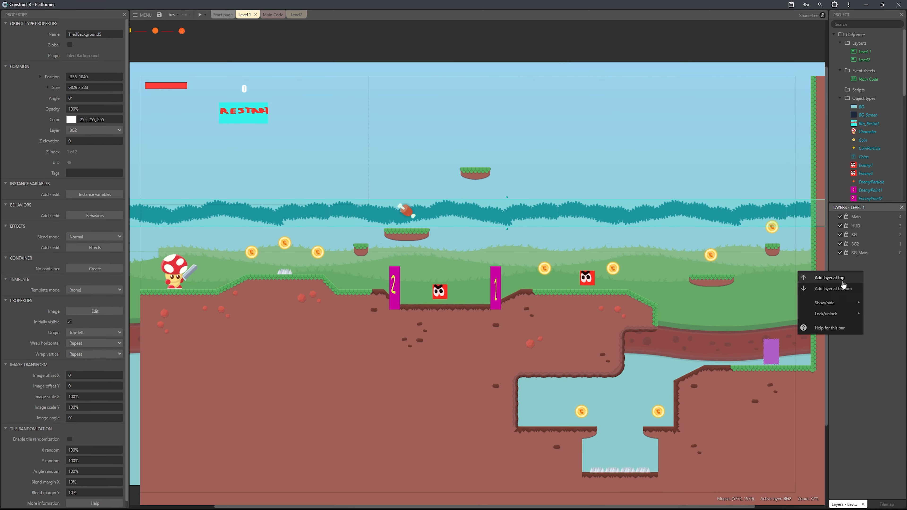
left_click(842, 285)
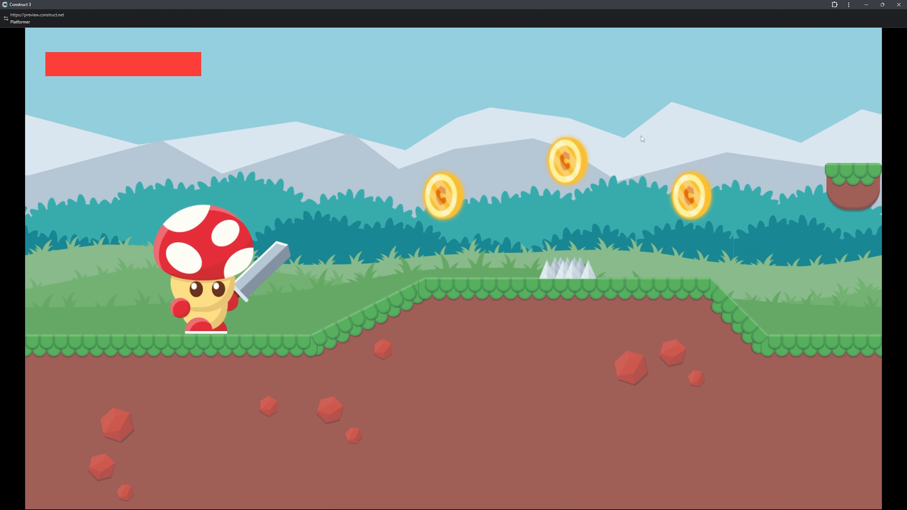
Play-test the layered mountain, bush and hill background by moving the character around the level's start.
key("Right")
key("Up")
key("Left")
key("Right")
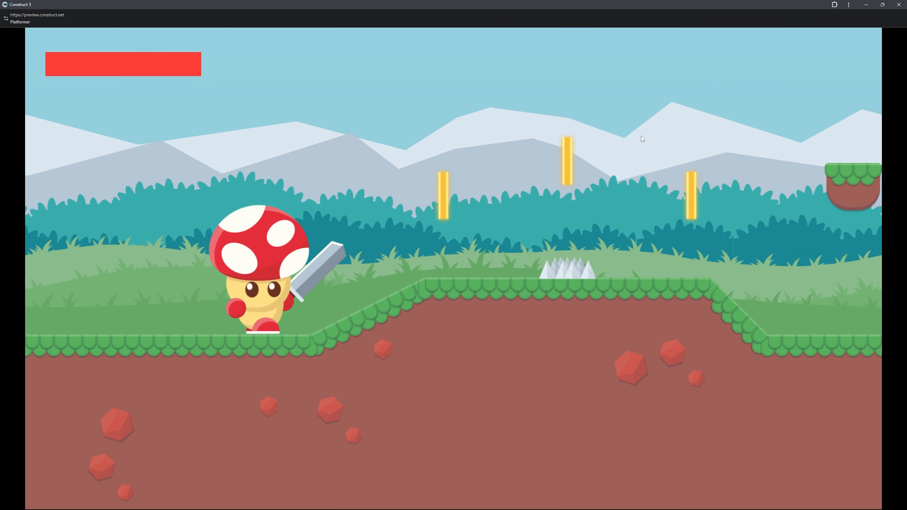
key("Left")
key("Up")
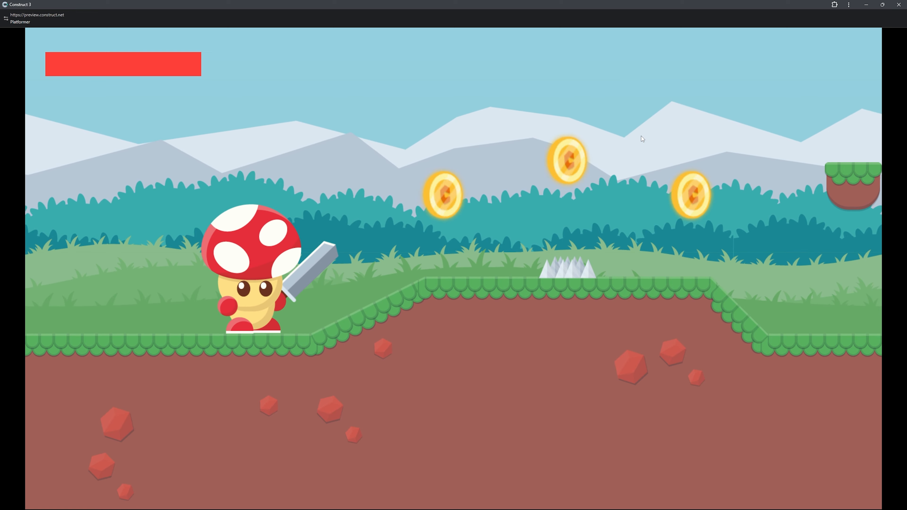
key("Right")
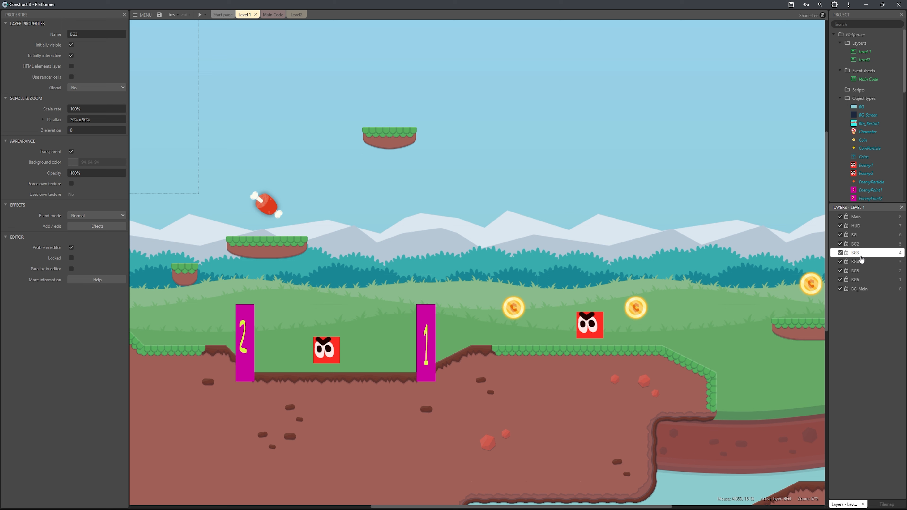
Review the parallax settings of the background layers from BG2 through BG6.
left_click(859, 243)
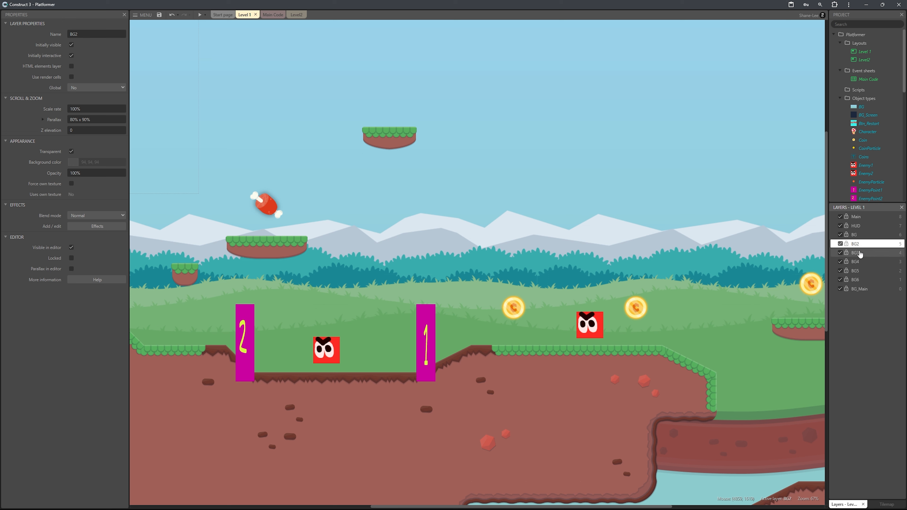
left_click(861, 253)
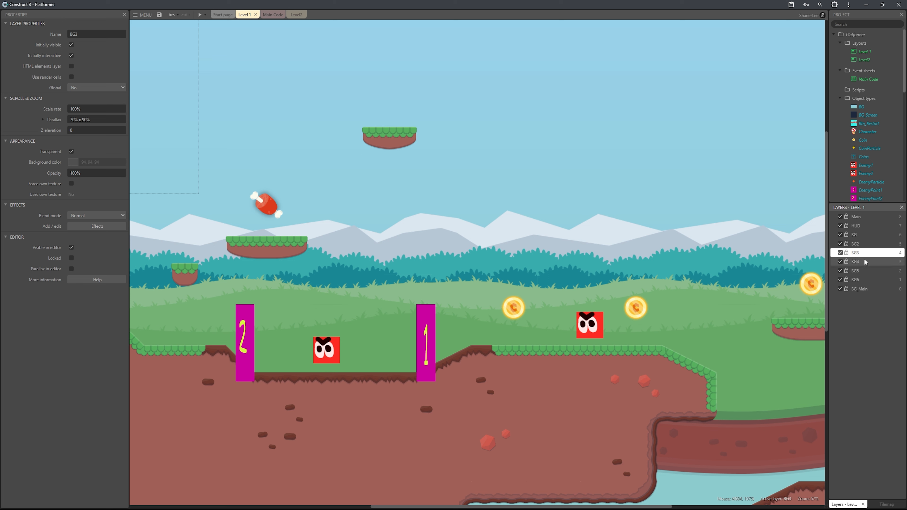
left_click(863, 263)
left_click(863, 271)
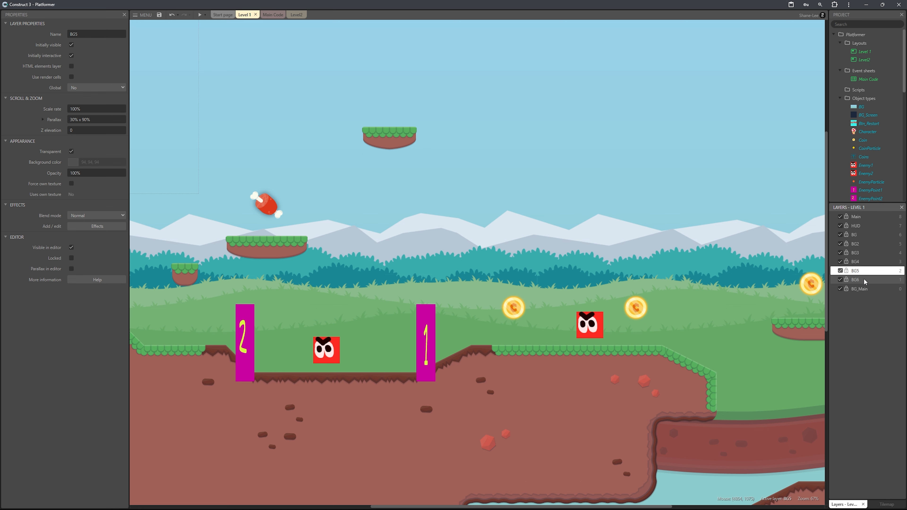
left_click(865, 280)
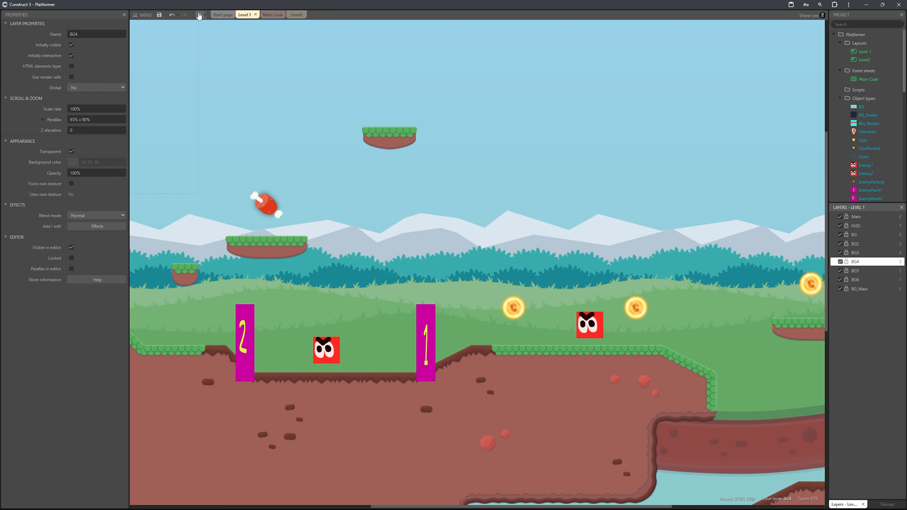
Preview Level 1 again, run past the spikes and the pit to check the layered parallax, and close the preview.
left_click(199, 15)
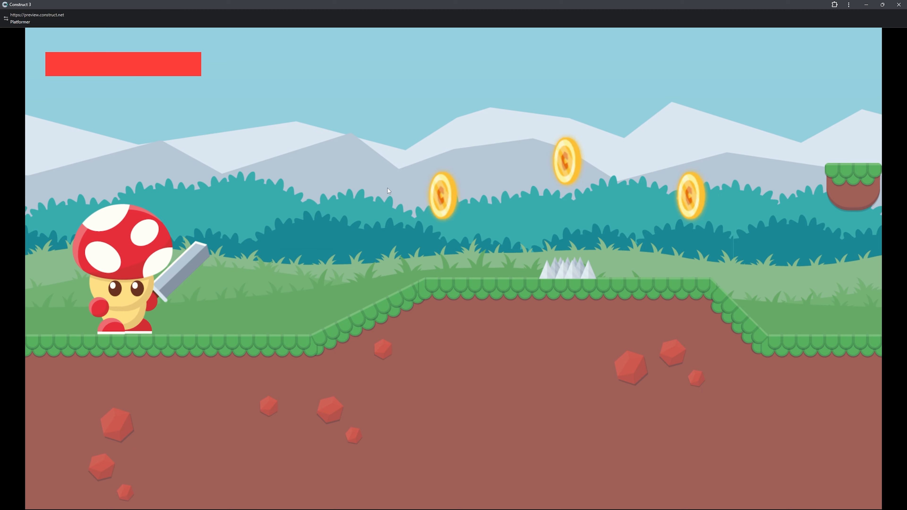
key("Right")
key("Up")
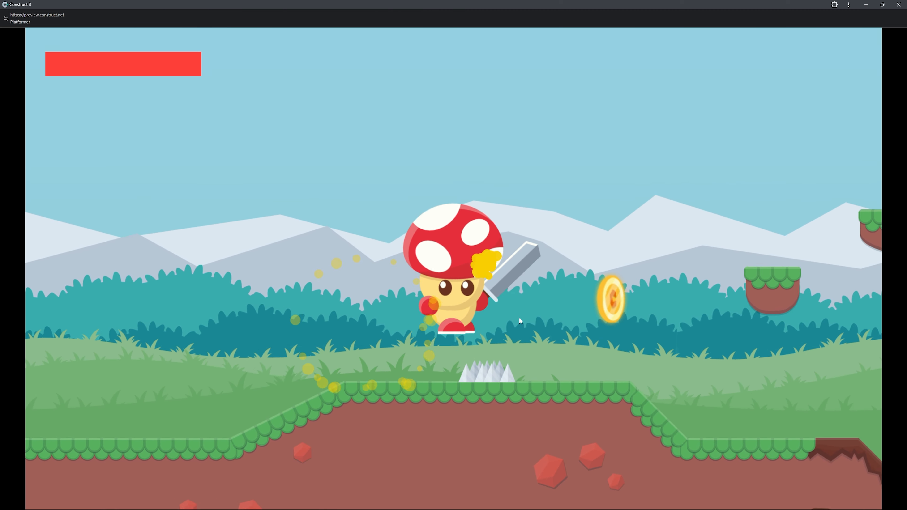
key("Right")
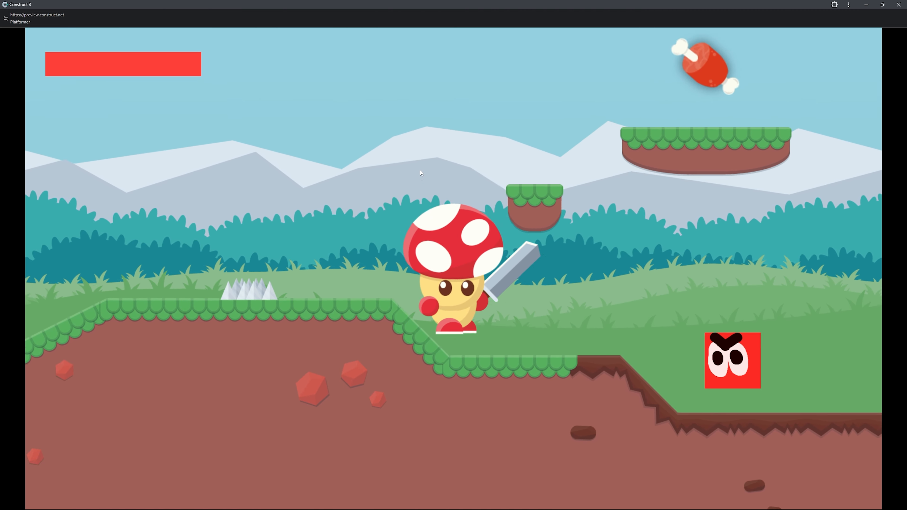
key("Left")
key("Up")
key("Right")
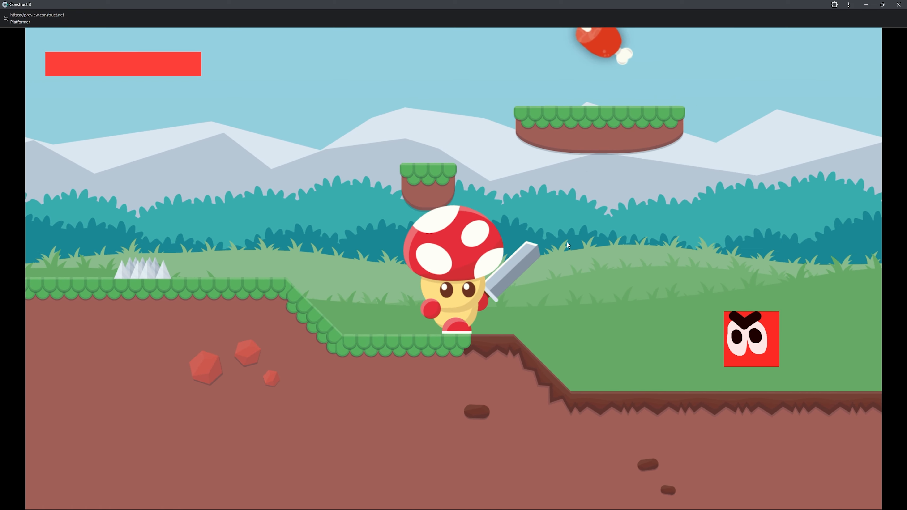
key("Left")
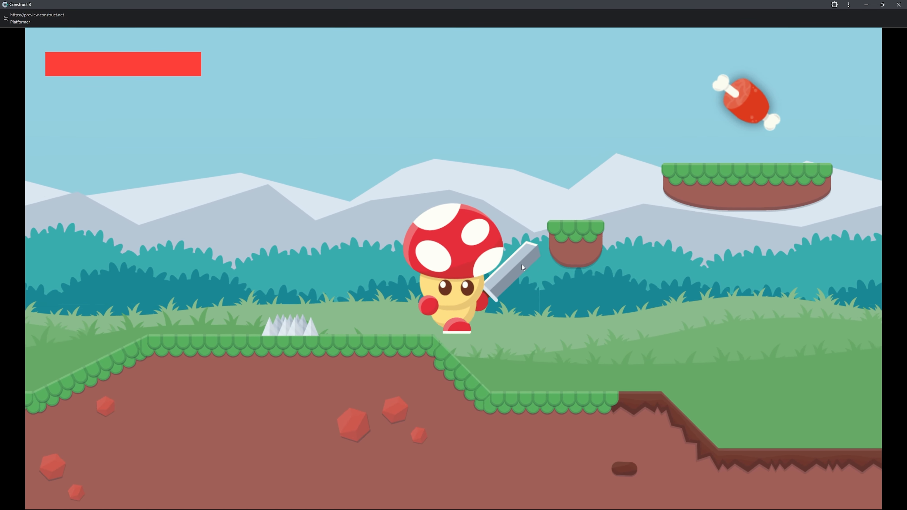
key("Right")
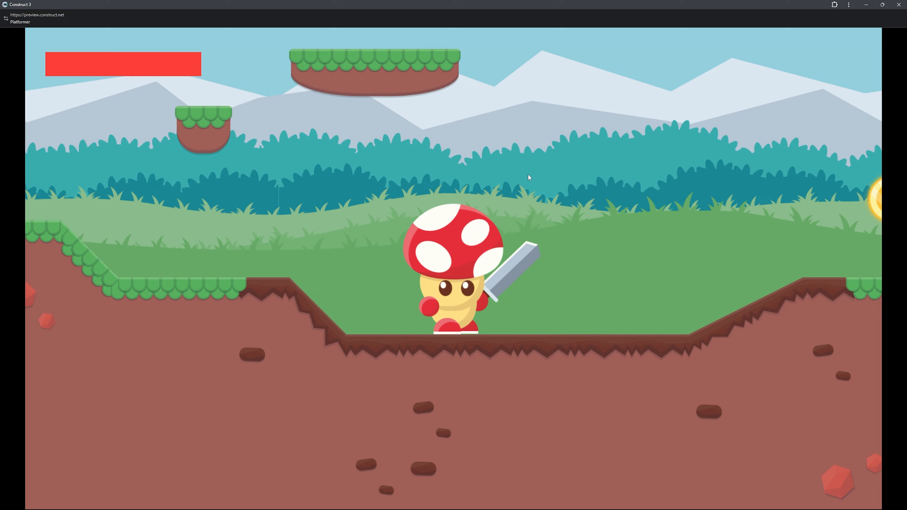
key("Right")
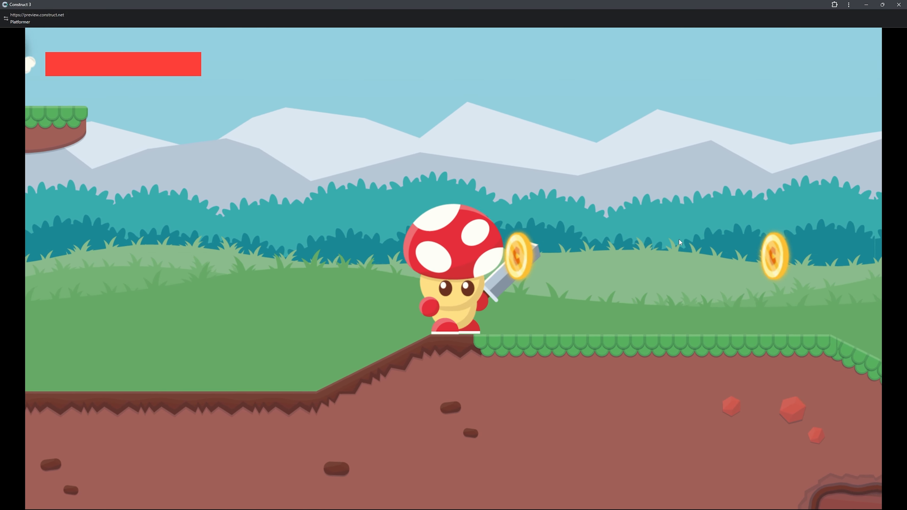
key("Right")
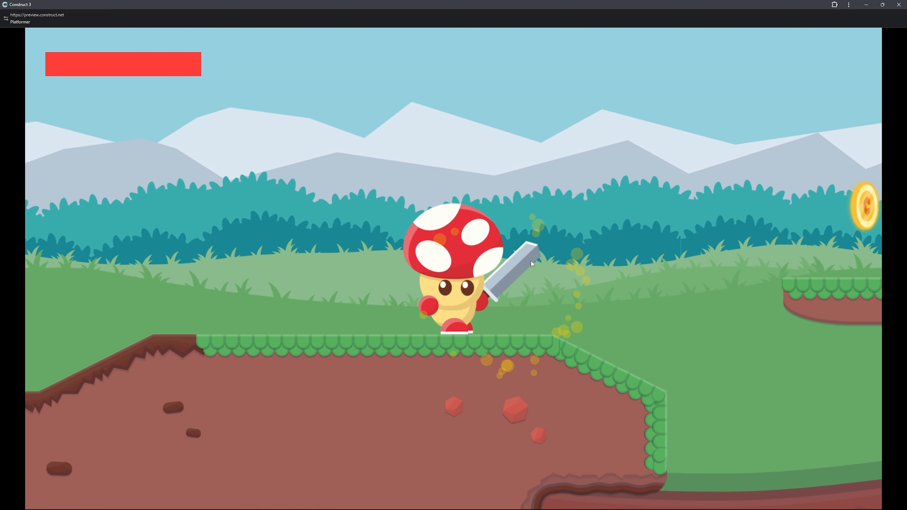
key("Right")
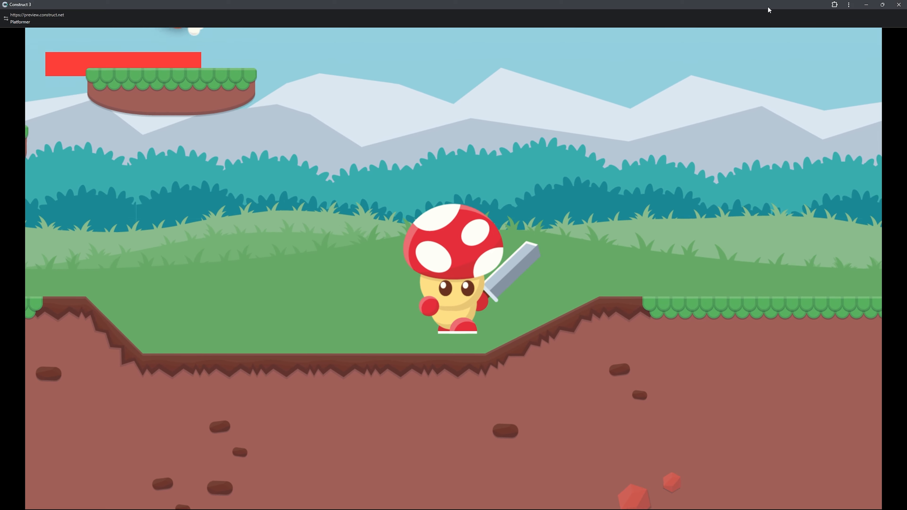
key("Left")
left_click(899, 4)
Insert a new Sprite object beside the coin just past the pit, on the BG4 layer.
right_click(494, 294)
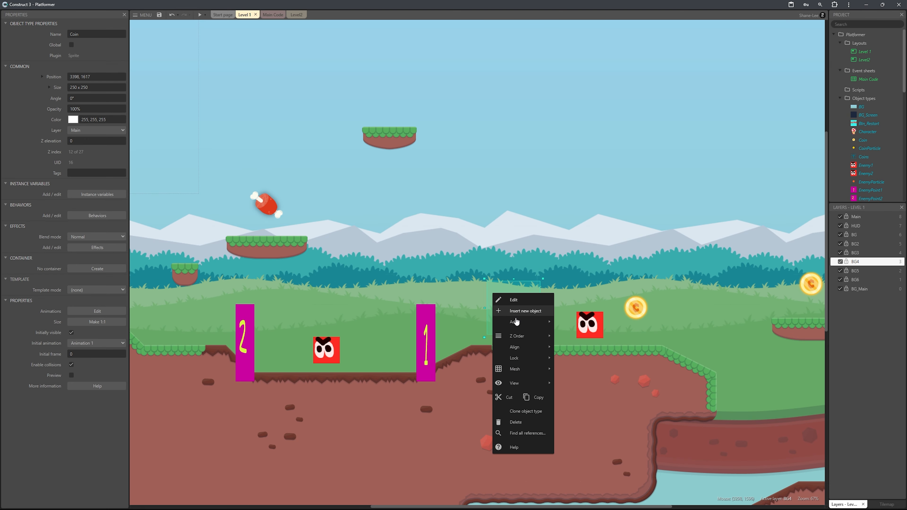
left_click(540, 311)
type("sp")
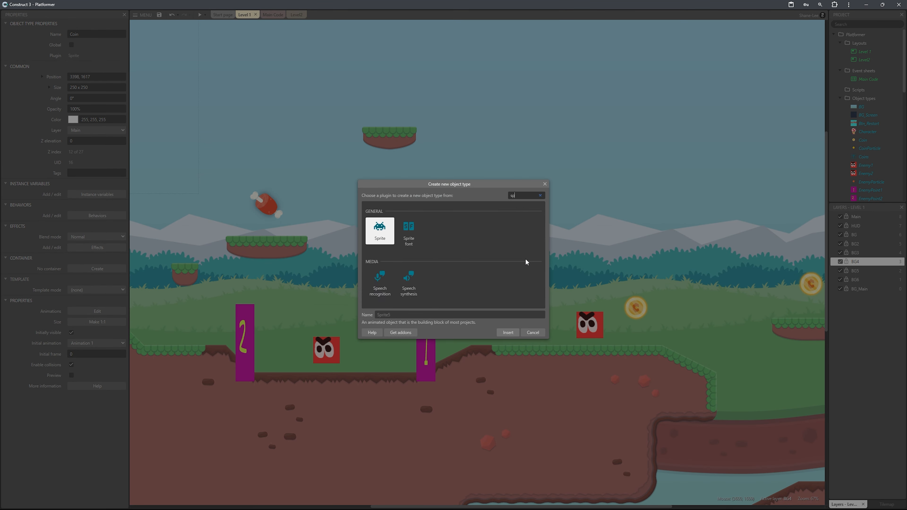
type("rite")
key("Return")
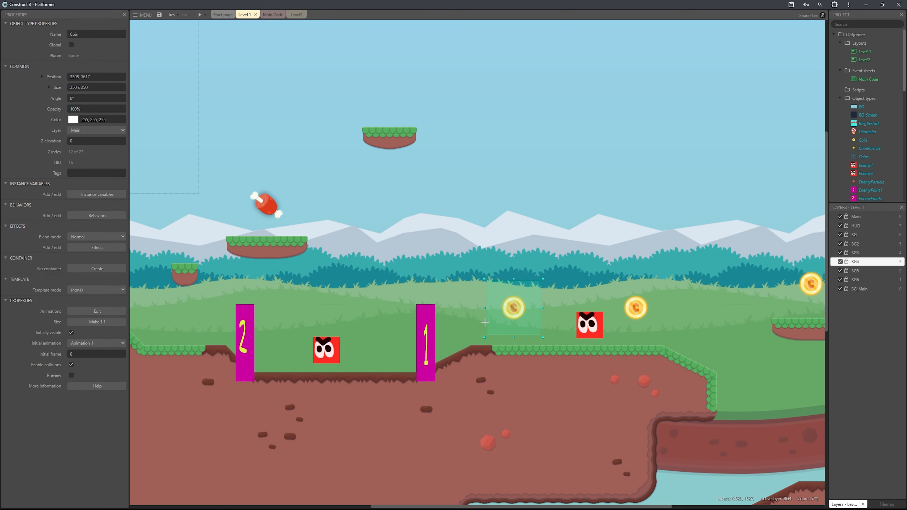
left_click(484, 322)
Load Bush_Flower_Purple.png from the asset pack's Foliage folder as the sprite's image and close the animation editor.
left_click(126, 38)
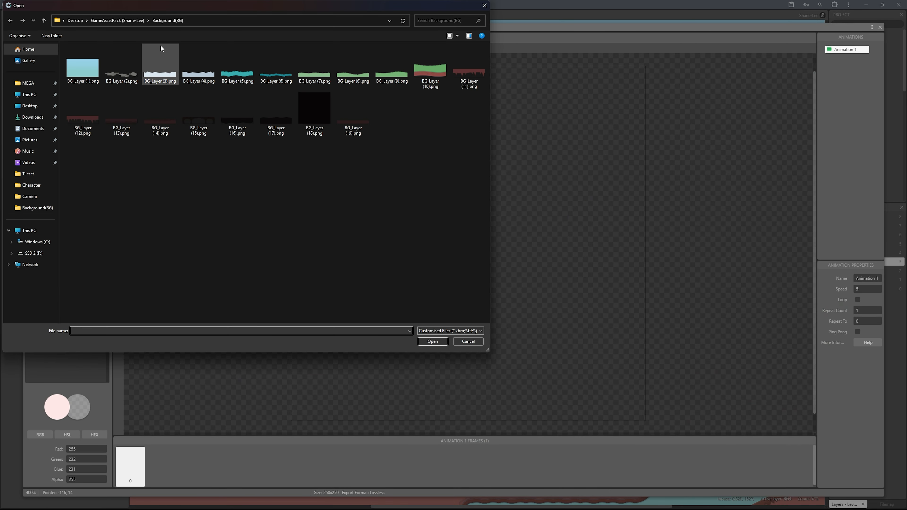
left_click(118, 20)
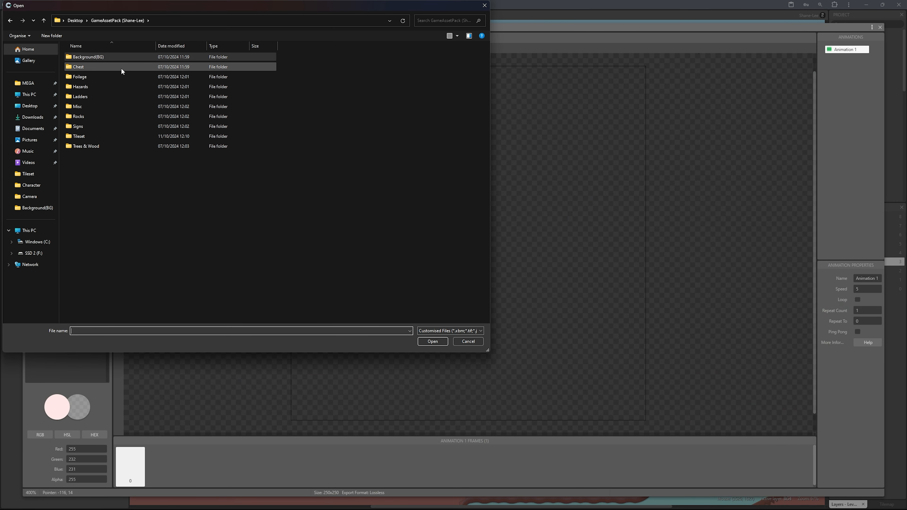
double_click(114, 76)
left_click(170, 73)
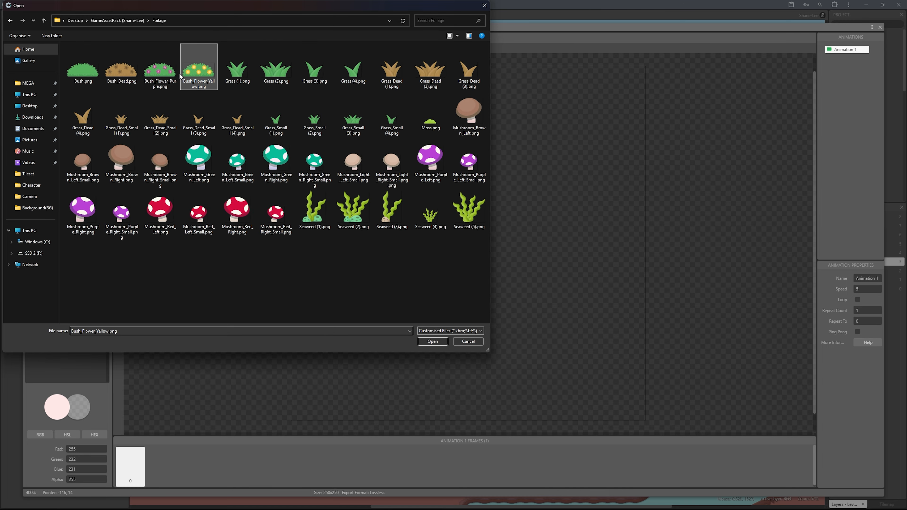
left_click(432, 342)
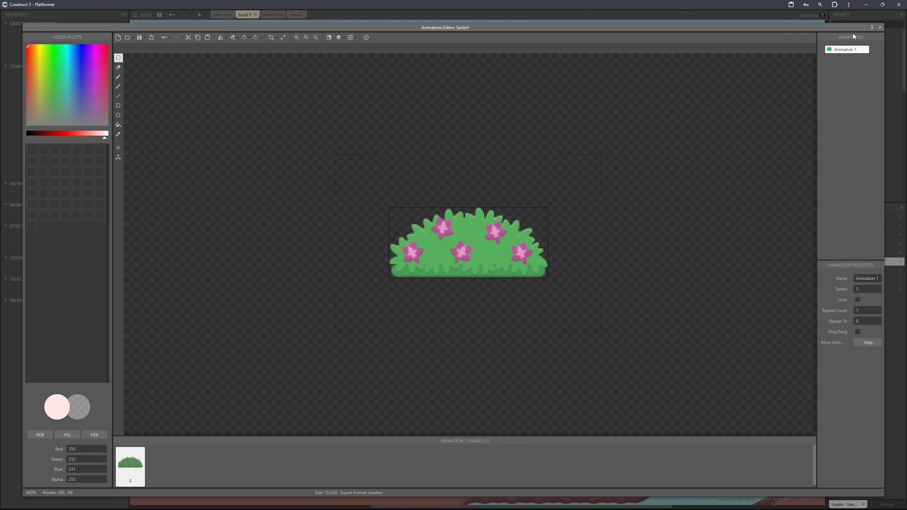
left_click(880, 28)
Assign the purple-flower bush sprite to the Main layer.
scroll(466, 303, "up", 5, "ctrl")
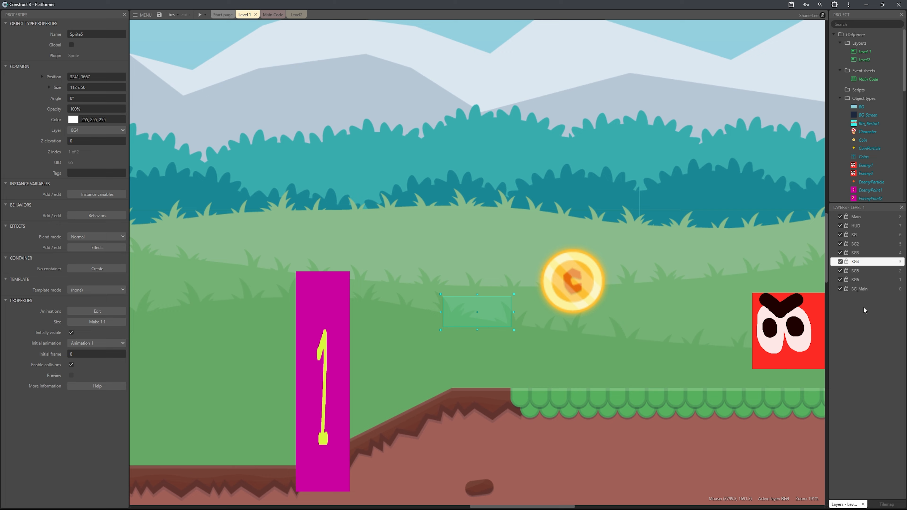
left_click(96, 131)
left_click(94, 139)
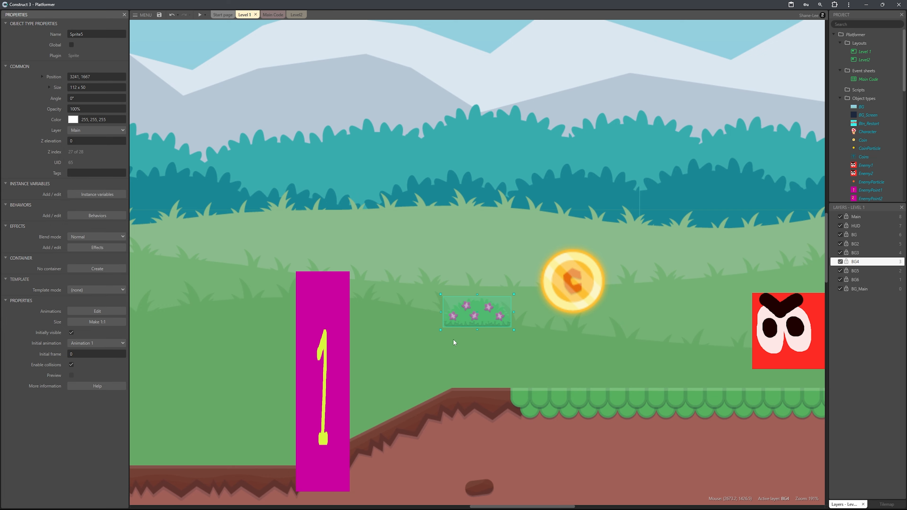
Position the purple-flower bush so it stands on the grassy ground beyond the pit.
left_click_drag(487, 315, 579, 364)
middle_click_drag(579, 363, 452, 303)
scroll(453, 303, "up", 3, "ctrl")
left_click_drag(453, 302, 622, 330)
middle_click_drag(622, 330, 522, 253)
scroll(522, 253, "up", 3, "ctrl")
scroll(532, 271, "up", 3, "ctrl")
left_click_drag(551, 256, 551, 290)
Insert another sprite near the level's first spikes and load a tree image from the Trees & Wood folder.
scroll(551, 290, "down", 14, "ctrl")
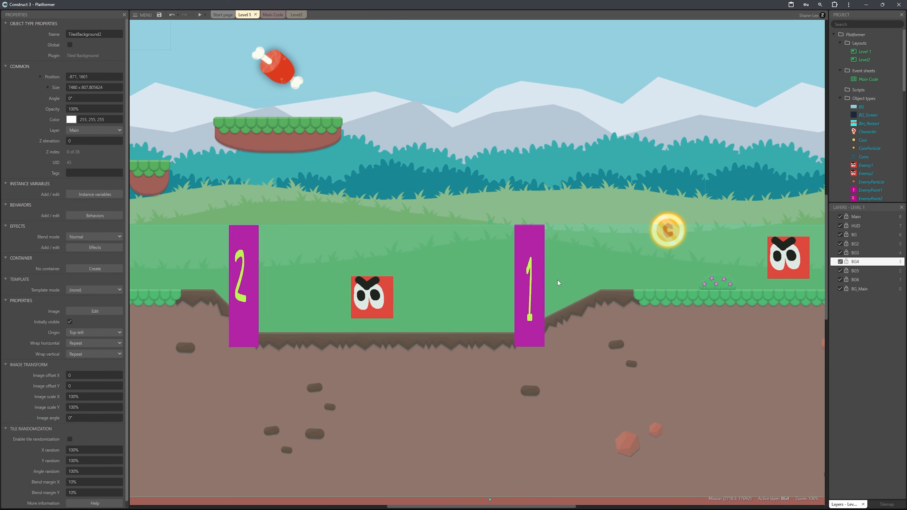
left_click(486, 252)
scroll(486, 251, "up", 5, "ctrl")
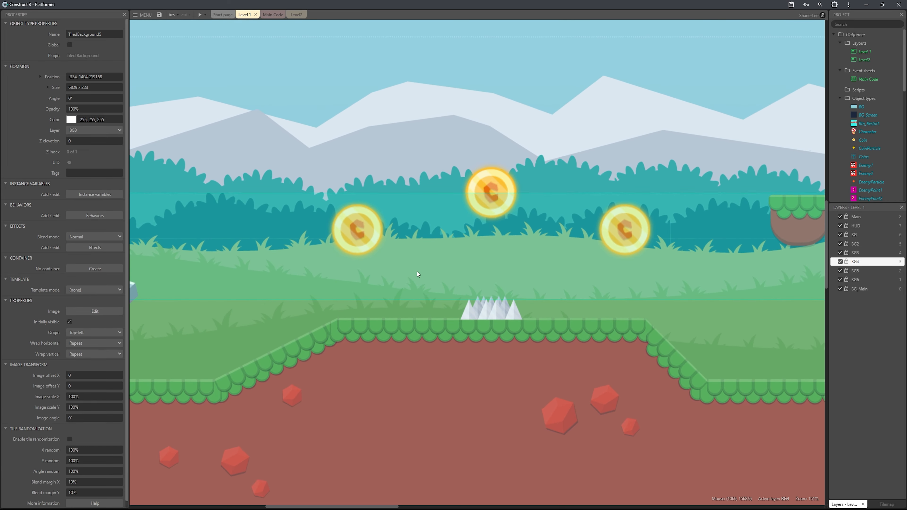
right_click(416, 271)
left_click(443, 286)
key("Return")
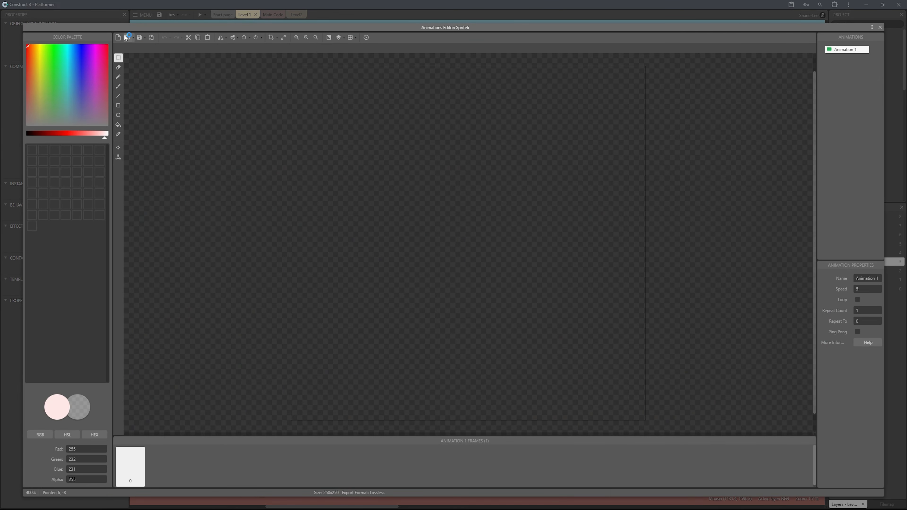
left_click(126, 37)
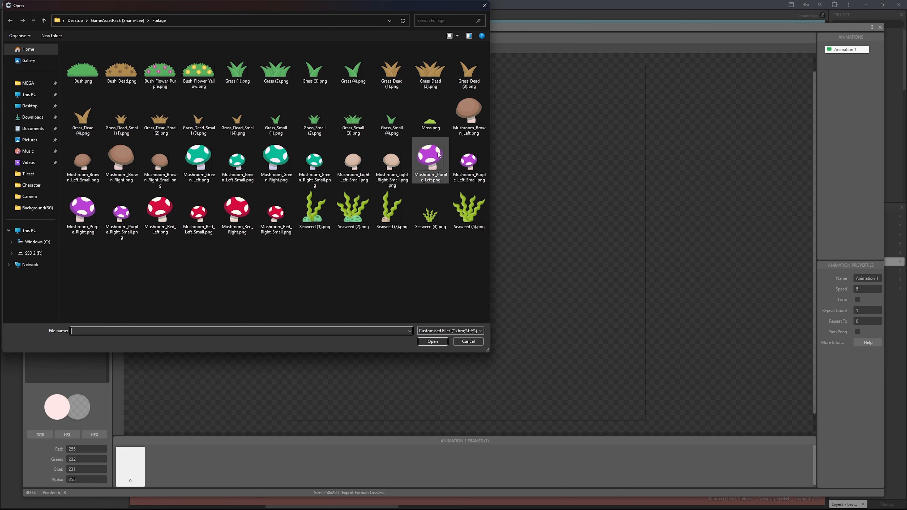
key("alt+Up")
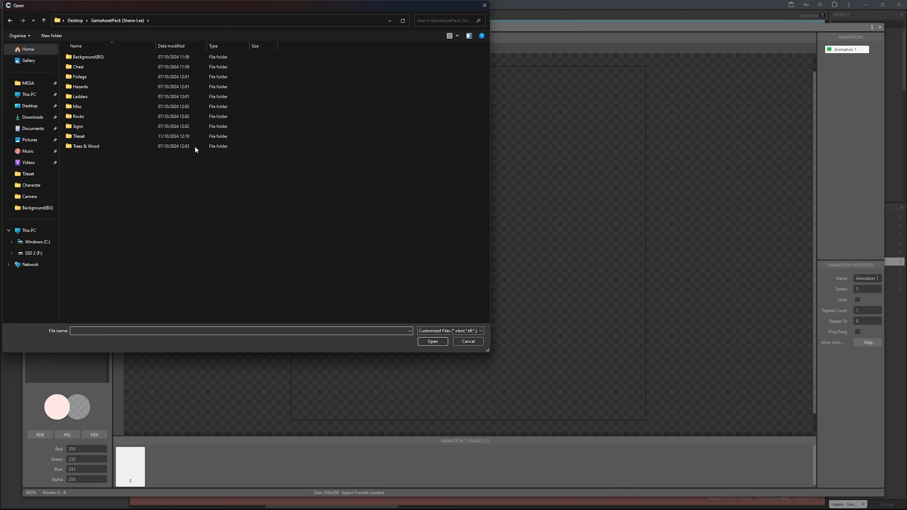
double_click(195, 146)
left_click(274, 143)
left_click(433, 342)
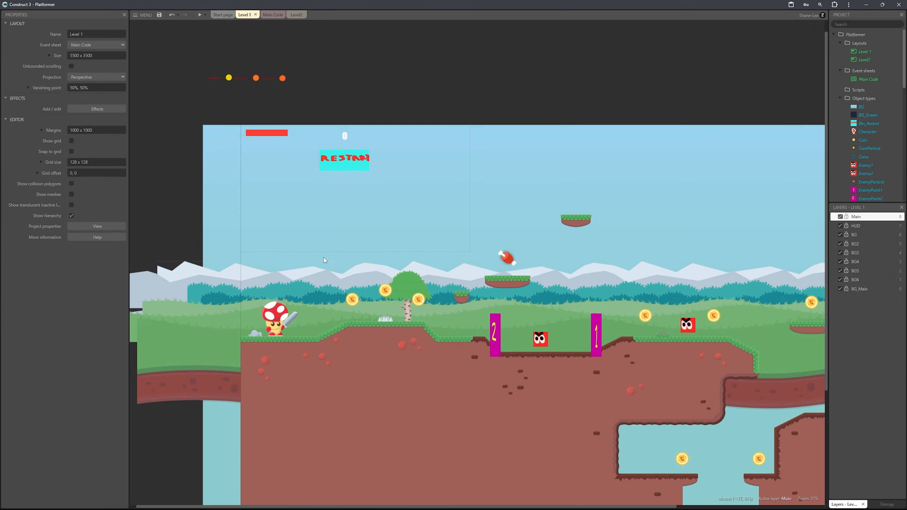
Preview Level 1 and run the character back and forth past the rock, spikes and tree to check the decorations.
key("F5")
left_click(840, 24)
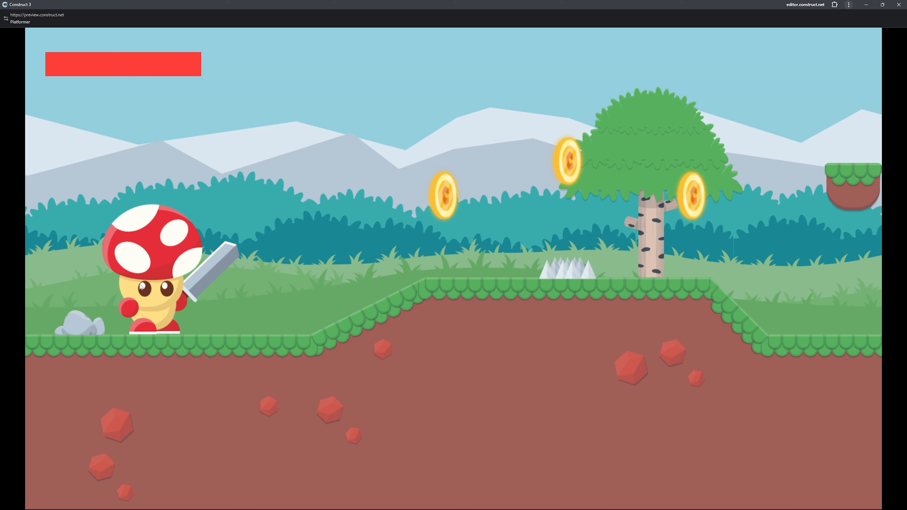
key("Right")
key("Right")
key("Up")
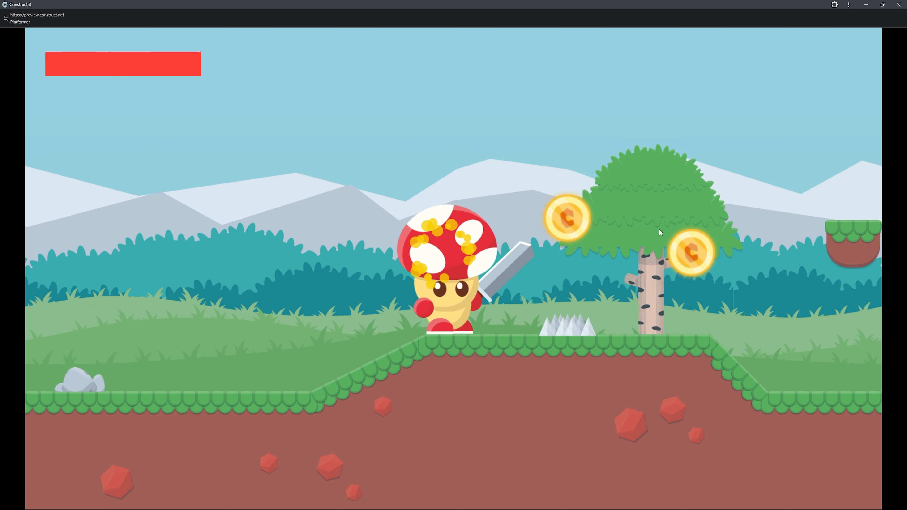
key("Up")
key("Right")
key("Left")
key("Up")
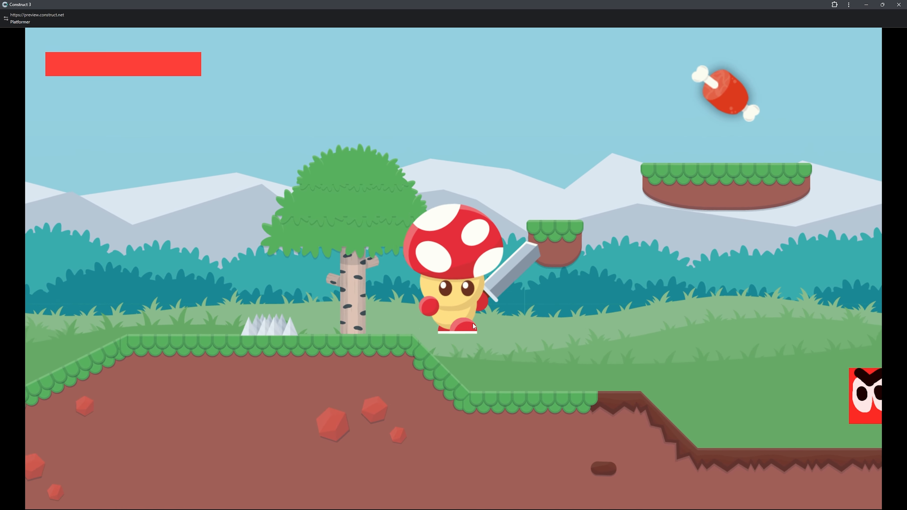
key("Up")
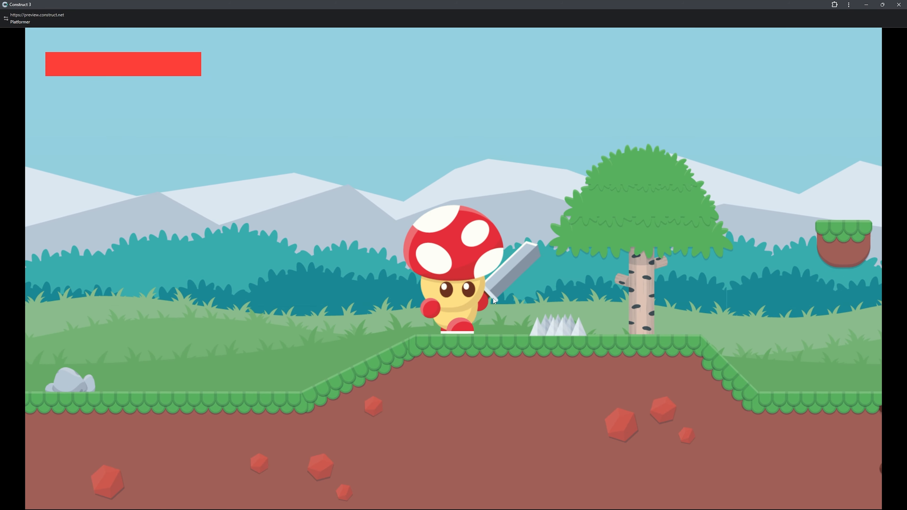
key("Right")
key("Up")
key("Right")
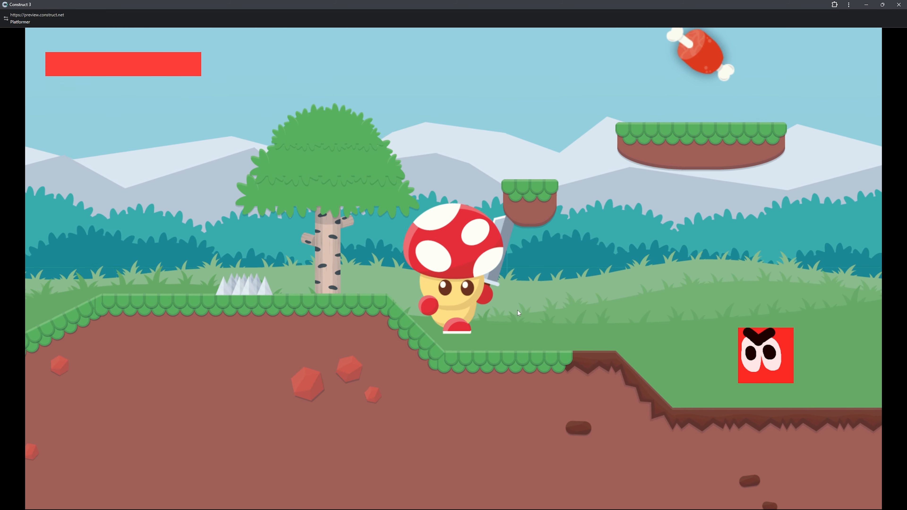
Play on through the pit, attack the enemies, inspect the flower bush beyond it, and close the preview.
key("Right")
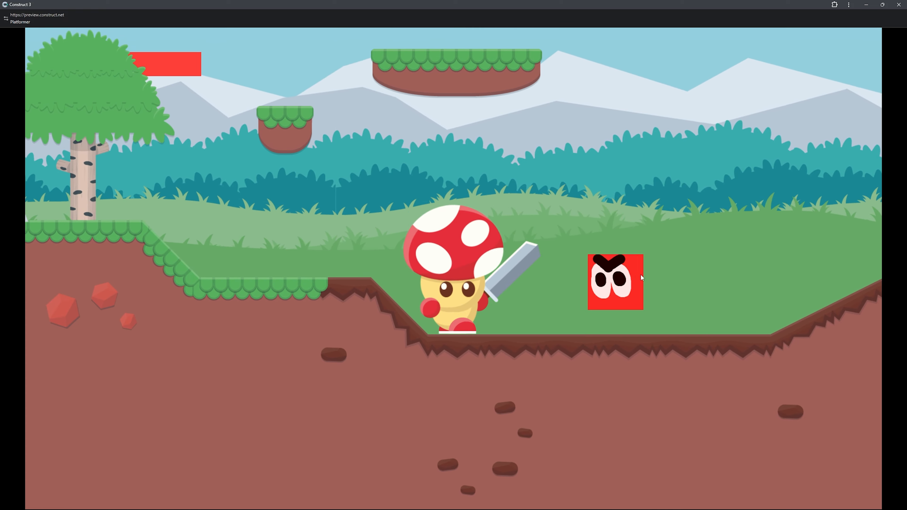
left_click(652, 261)
key("Right")
key("Up")
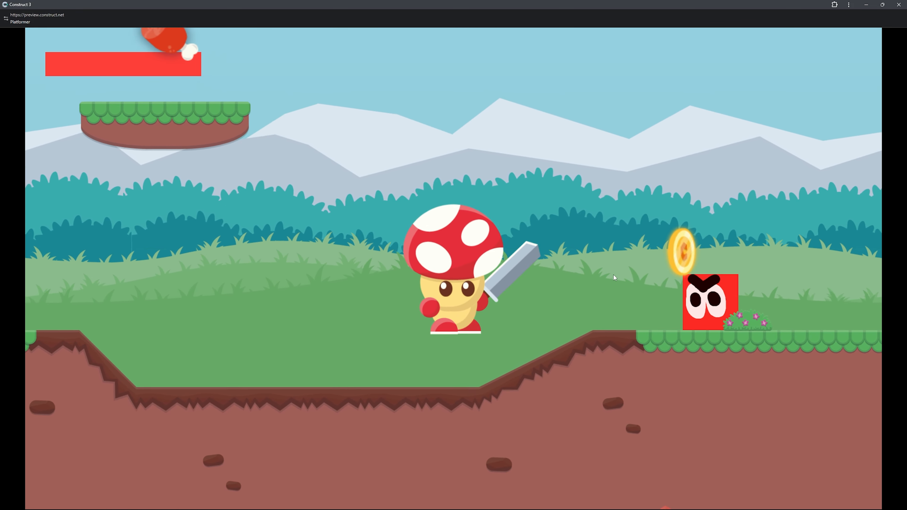
left_click(632, 291)
key("Right")
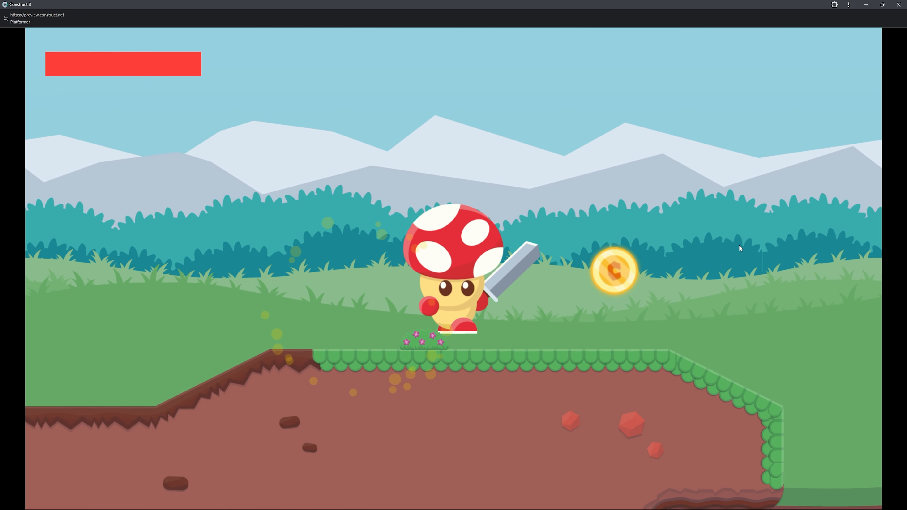
key("Left")
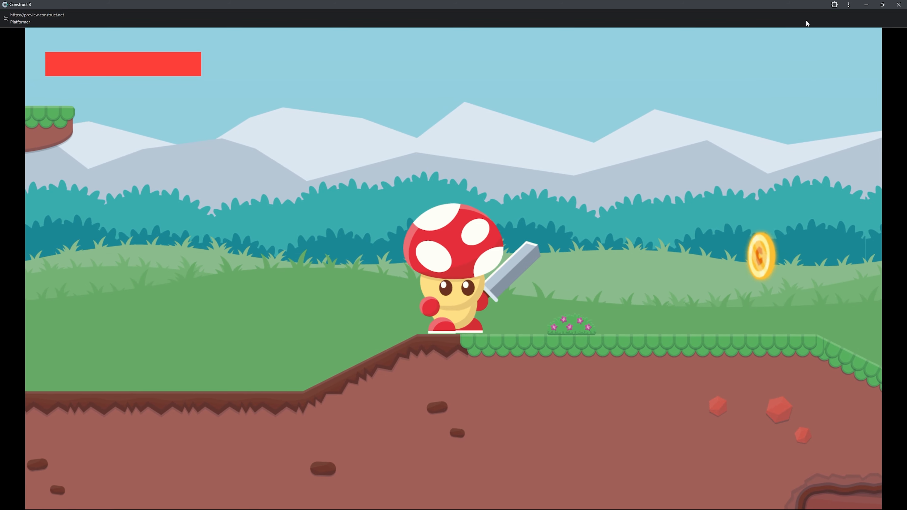
left_click(899, 4)
Insert a new sprite on the Main layer between the character and the spikes.
scroll(411, 321, "up", 7, "ctrl")
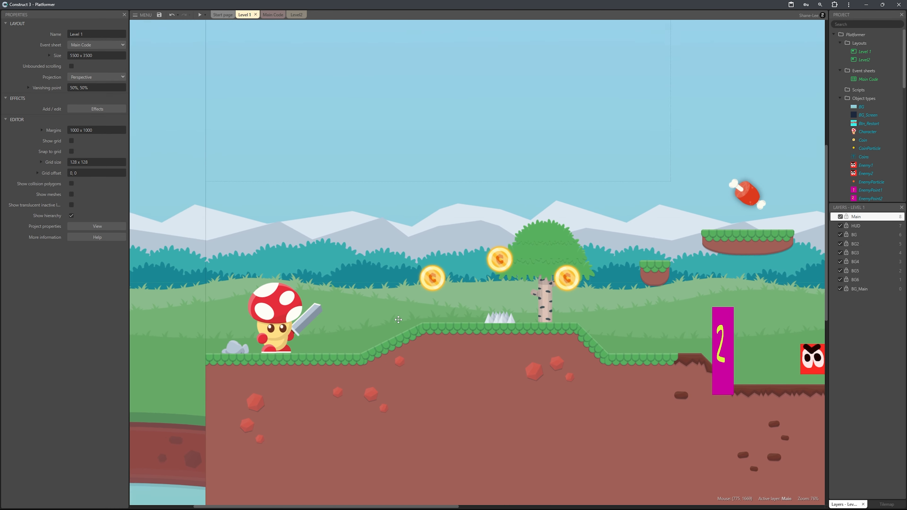
right_click(347, 314)
left_click(392, 328)
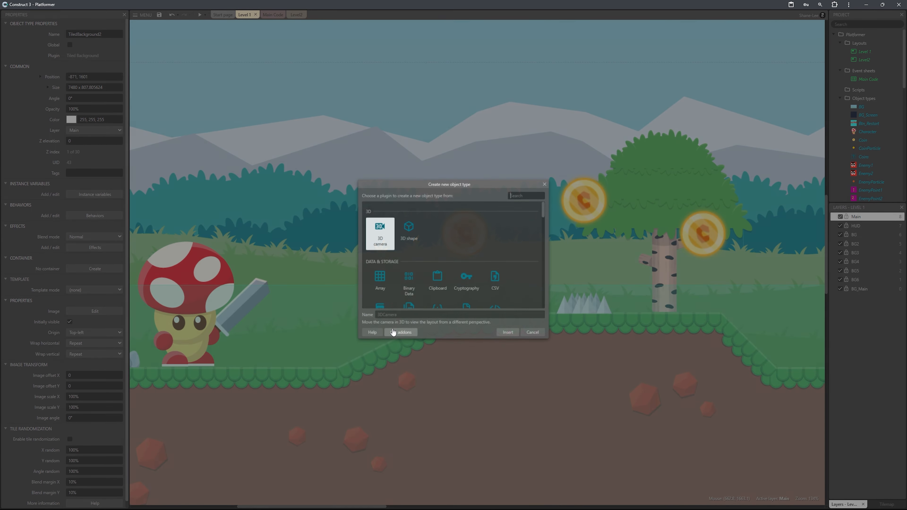
type("tiled")
key("Return")
Load a green grass image from the Foliage folder into the new sprite and close the animation editor.
left_click(392, 328)
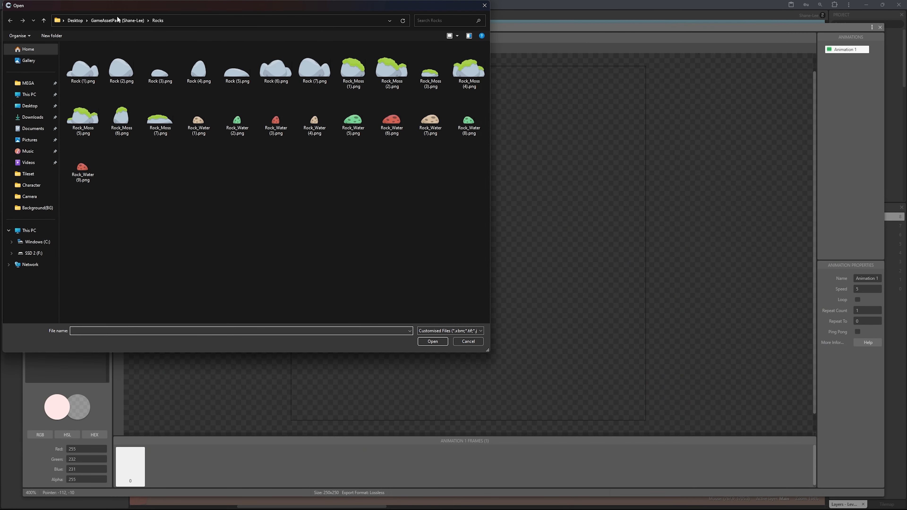
left_click(117, 20)
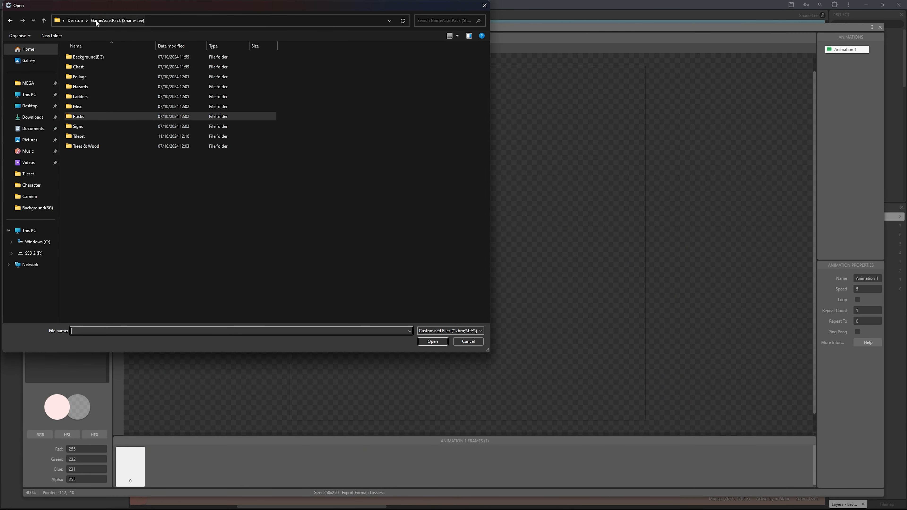
double_click(99, 78)
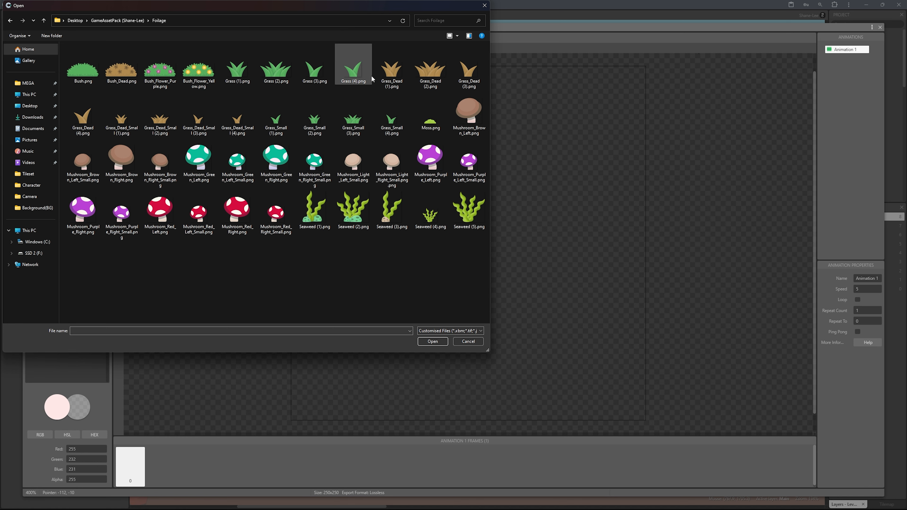
left_click(440, 343)
left_click(880, 27)
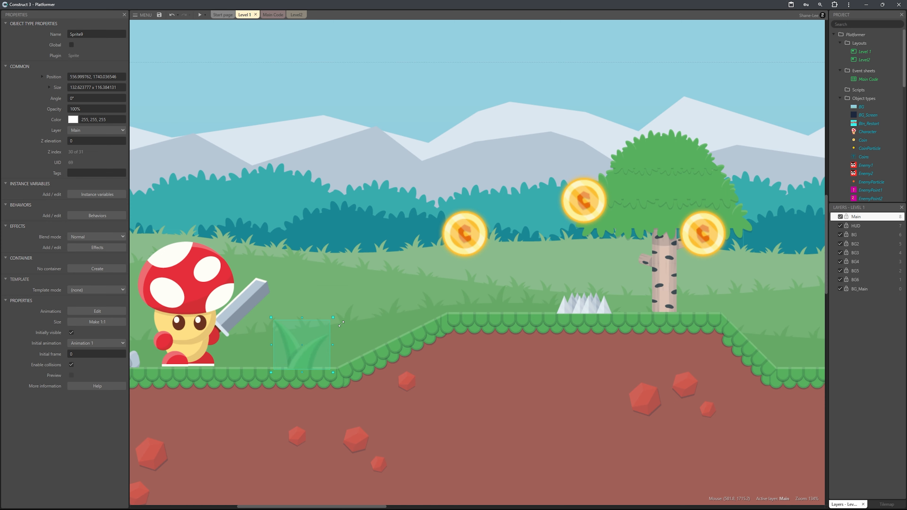
Place the grass sprite, scaled to about 94 x 82, on the raised ledge before the spikes and name it Grass1.
scroll(323, 340, "up", 3)
left_click_drag(353, 326, 655, 246)
scroll(465, 271, "up", 2)
left_click_drag(466, 272, 453, 314)
scroll(440, 280, "up", 8)
scroll(454, 313, "down", 12)
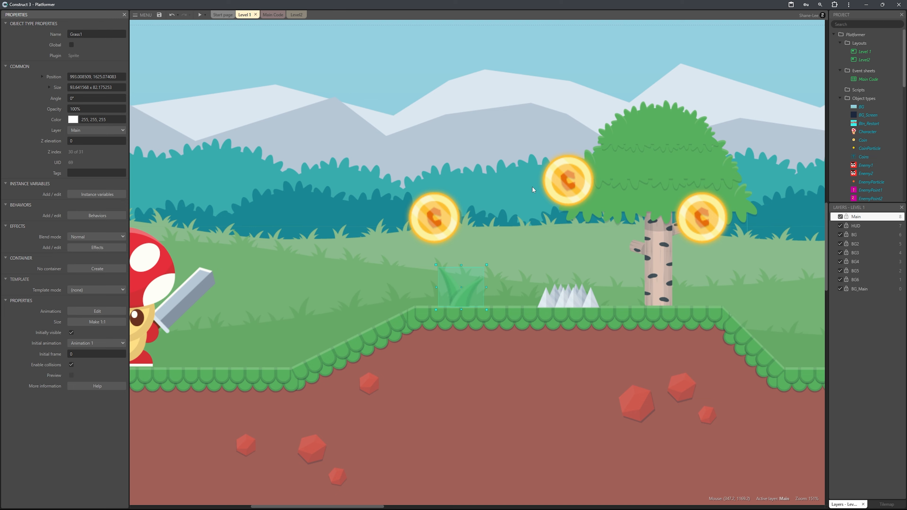
left_click(273, 14)
scroll(359, 391, "down", 10)
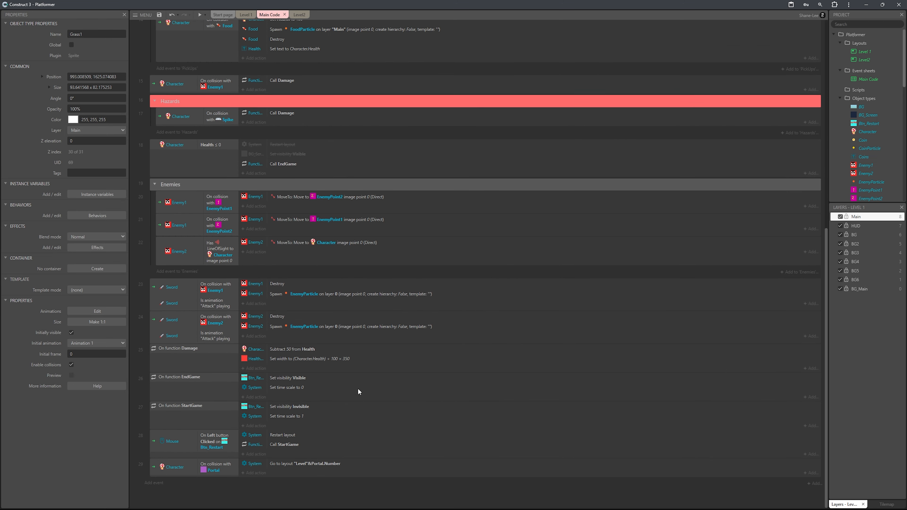
left_click(242, 15)
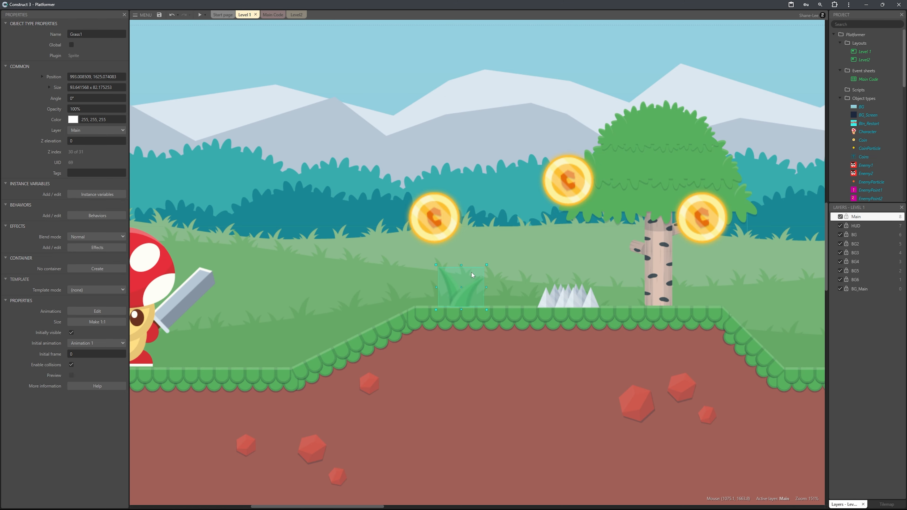
Add the Tween behavior to the Grass1 sprite.
left_click(97, 216)
left_click(454, 301)
type("TW")
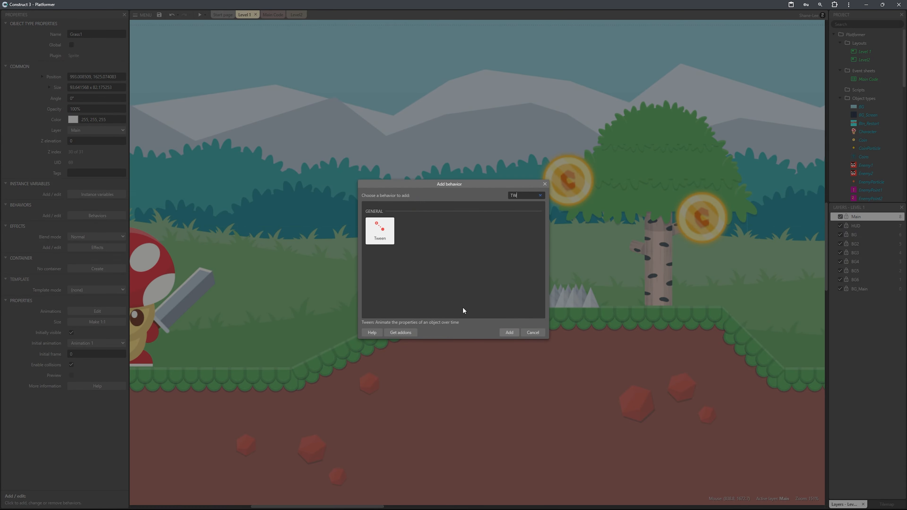
double_click(388, 237)
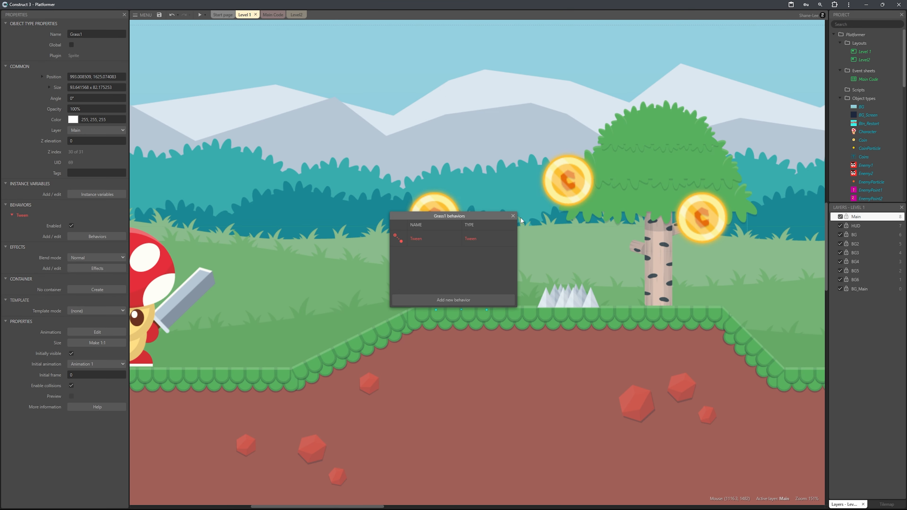
Close the Grass1 behaviors and add a Main Code event with the condition Character is overlapping Grass1.
left_click(513, 217)
scroll(371, 279, "down", 3, "ctrl")
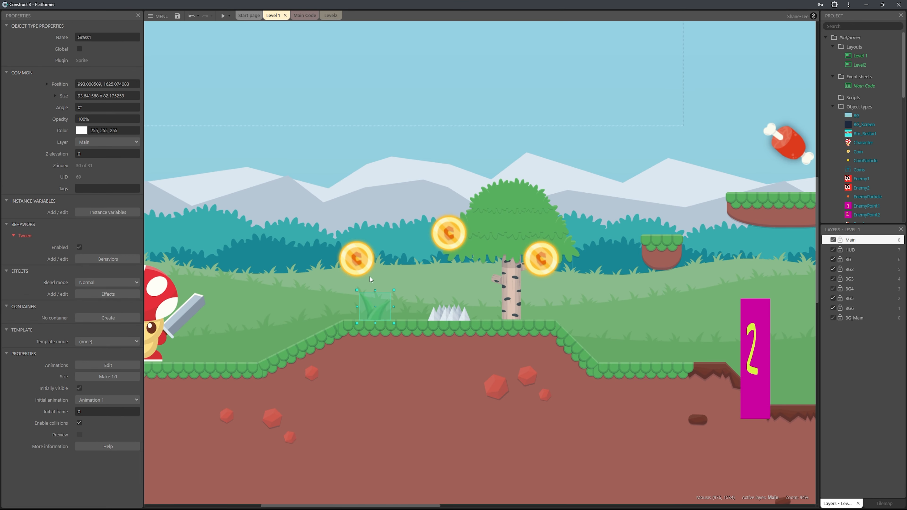
left_click(304, 16)
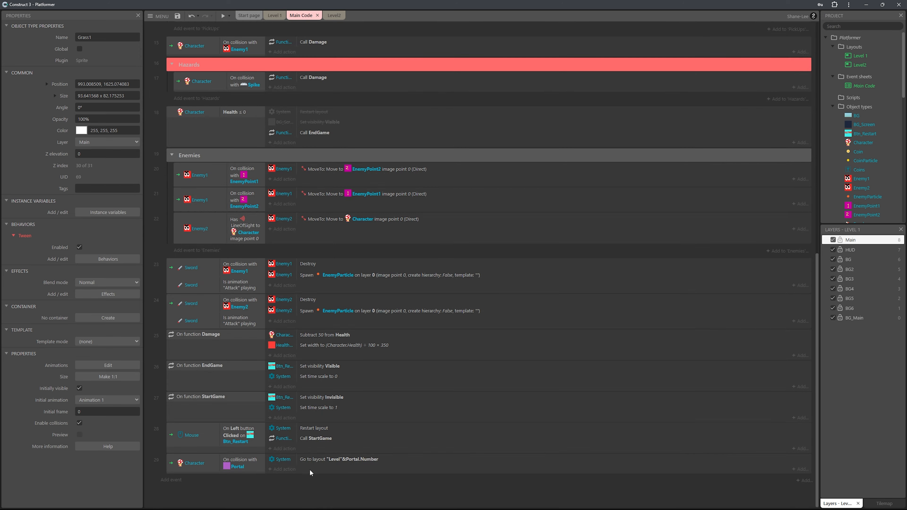
left_click(171, 480)
type("char")
key("Return")
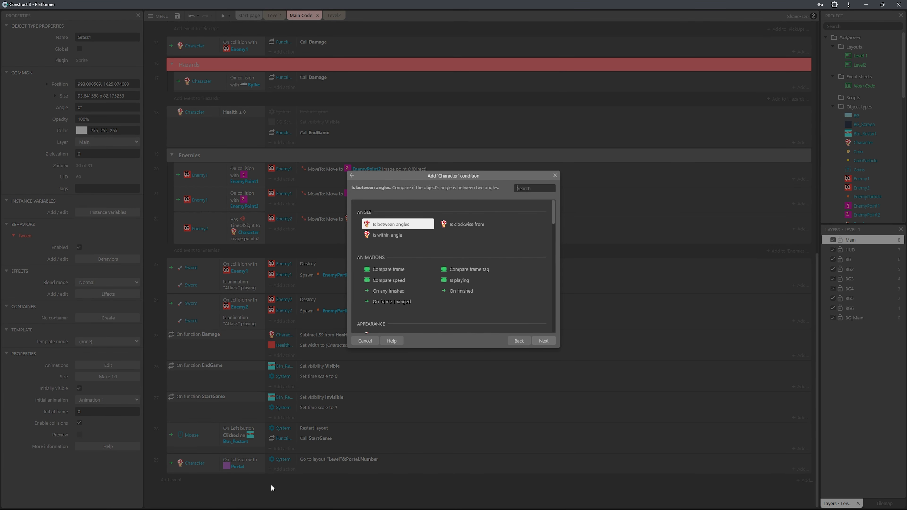
type("is over")
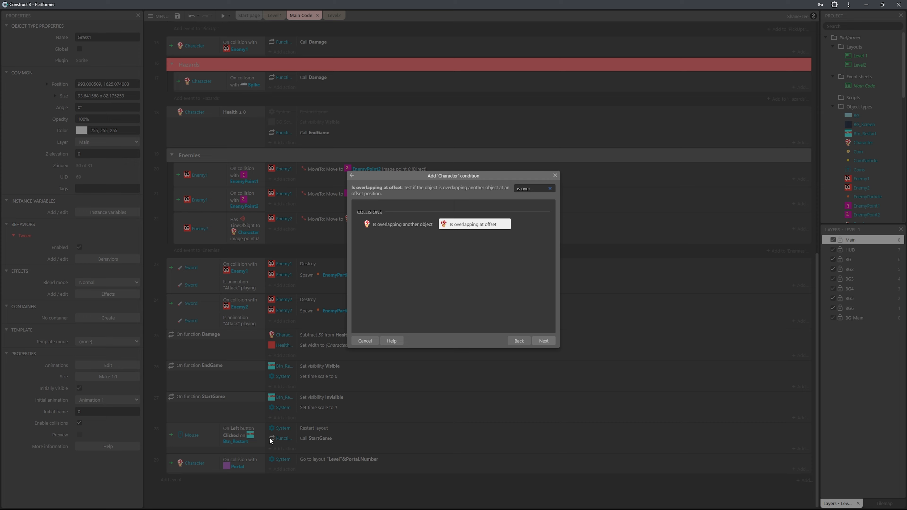
double_click(402, 225)
left_click(476, 265)
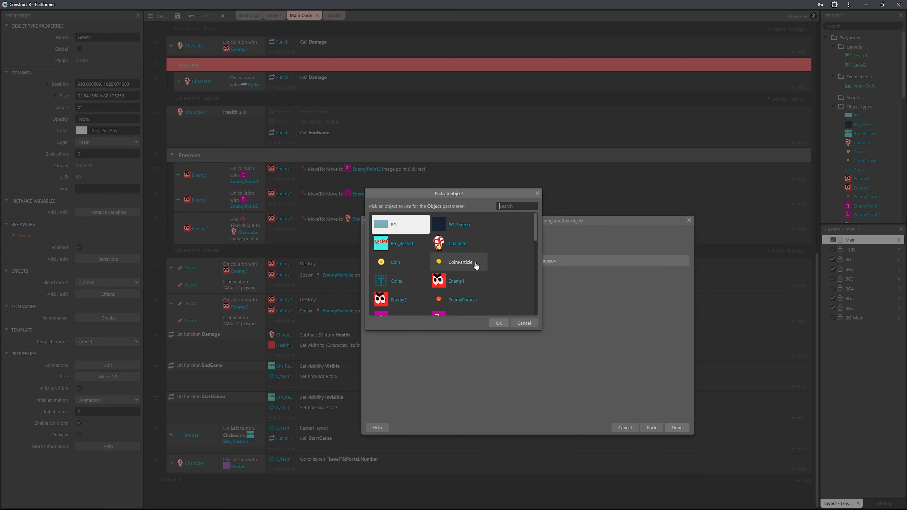
type("grass")
key("Return")
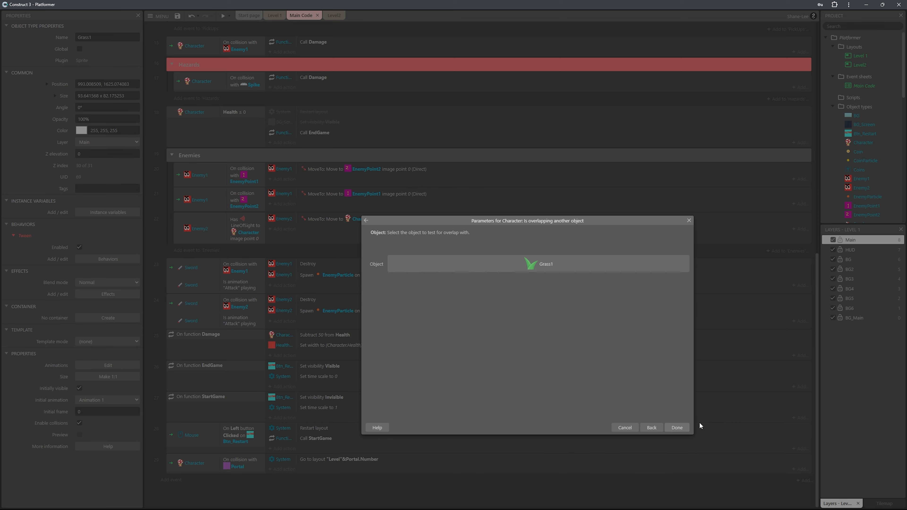
left_click(683, 429)
Add a blank sub-event to the Grass1 overlap event and give it the condition Character Platform is moving.
scroll(318, 498, "down", 1)
right_click(175, 466)
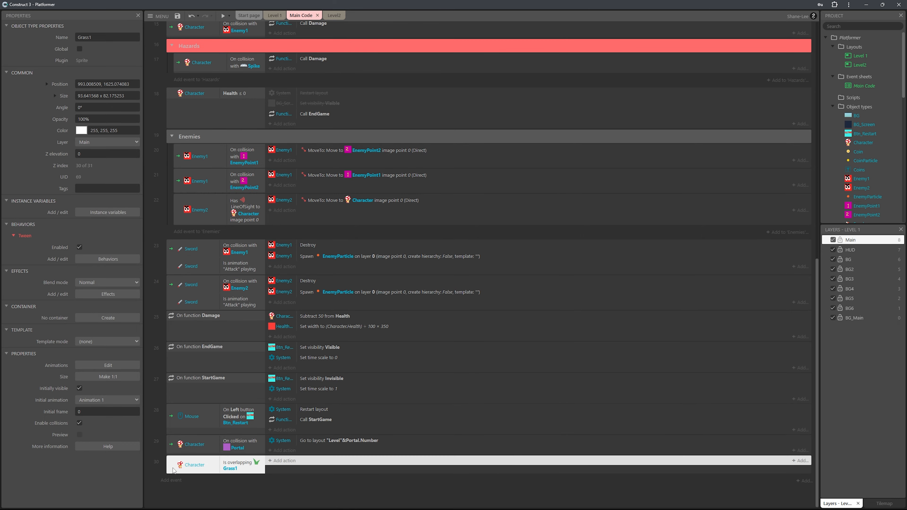
mouse_move(228, 357)
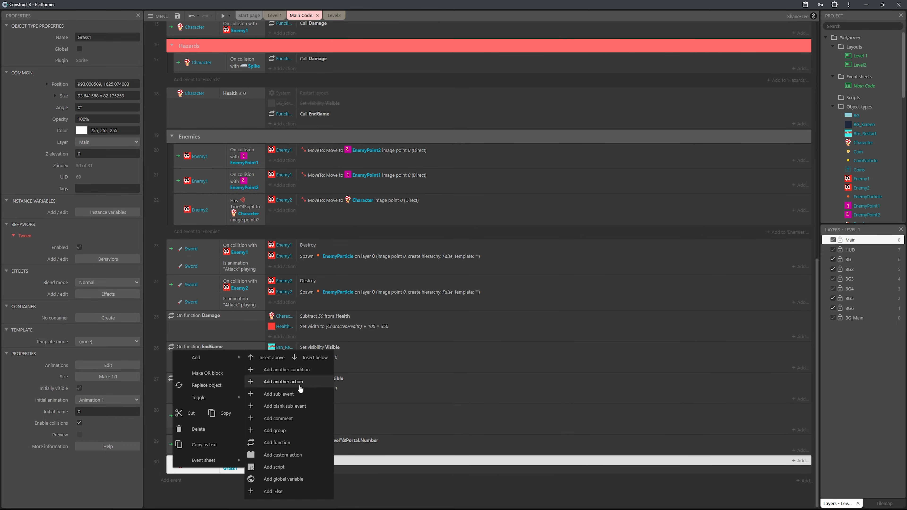
left_click(301, 408)
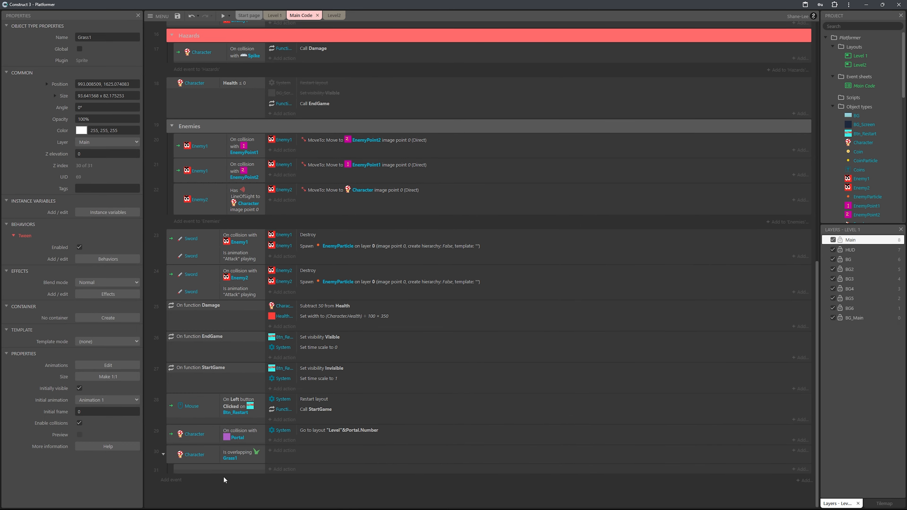
double_click(224, 475)
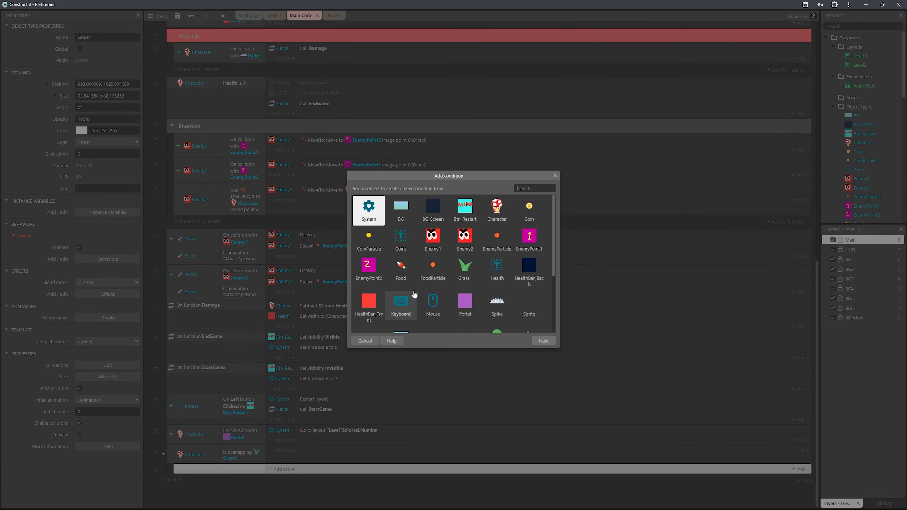
type("char")
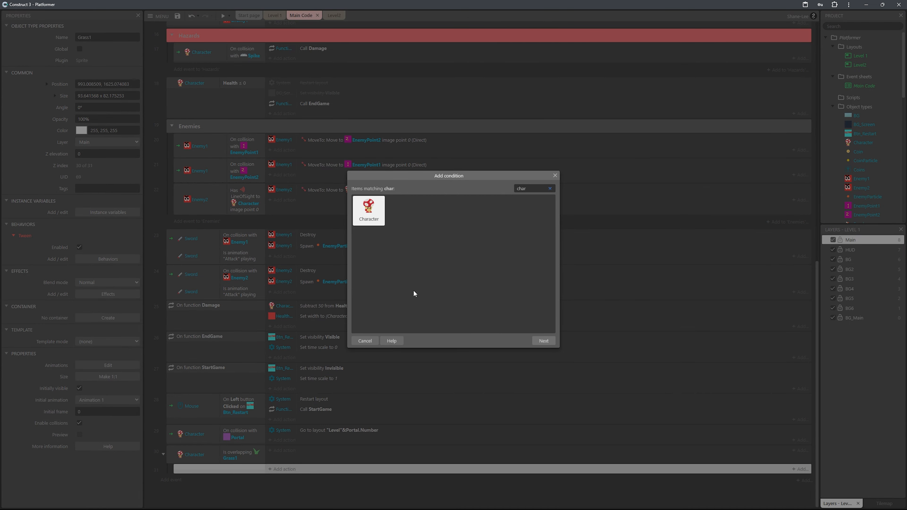
key("Return")
type("is")
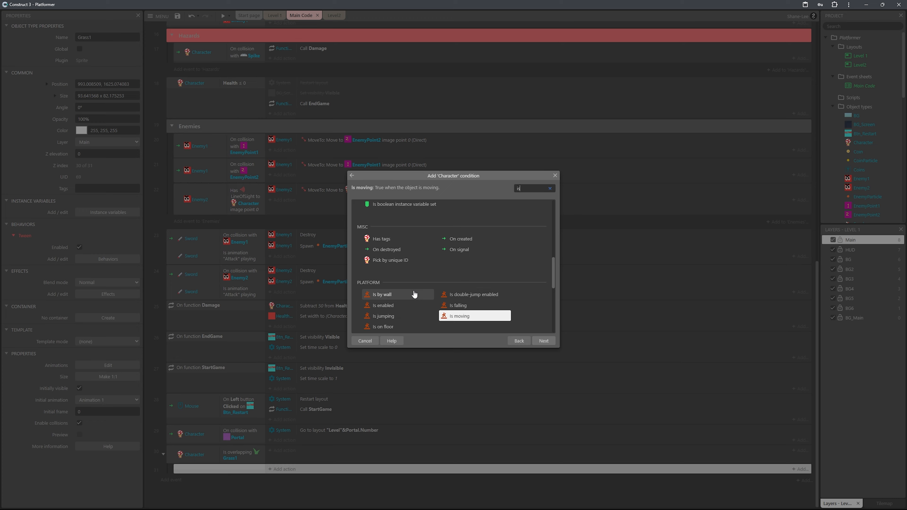
key("Return")
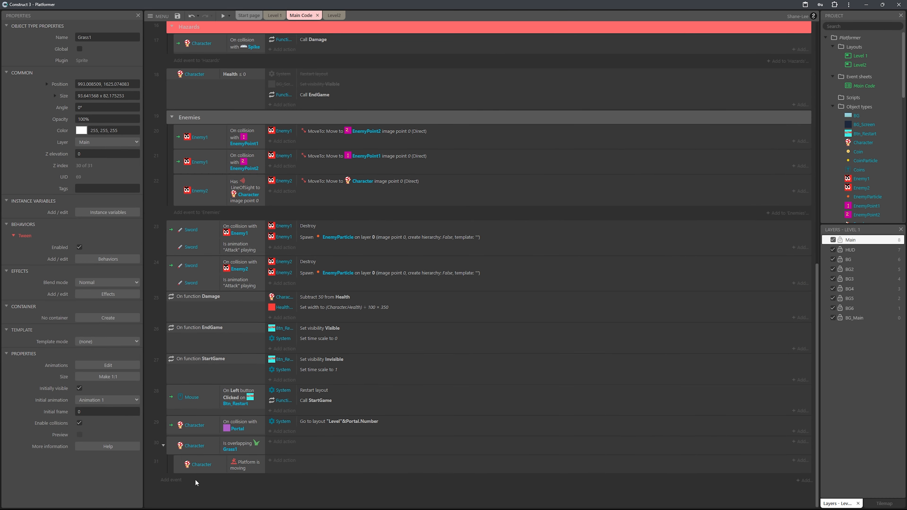
Duplicate the Platform is moving sub-event under the Grass1 overlap event.
left_click(178, 461)
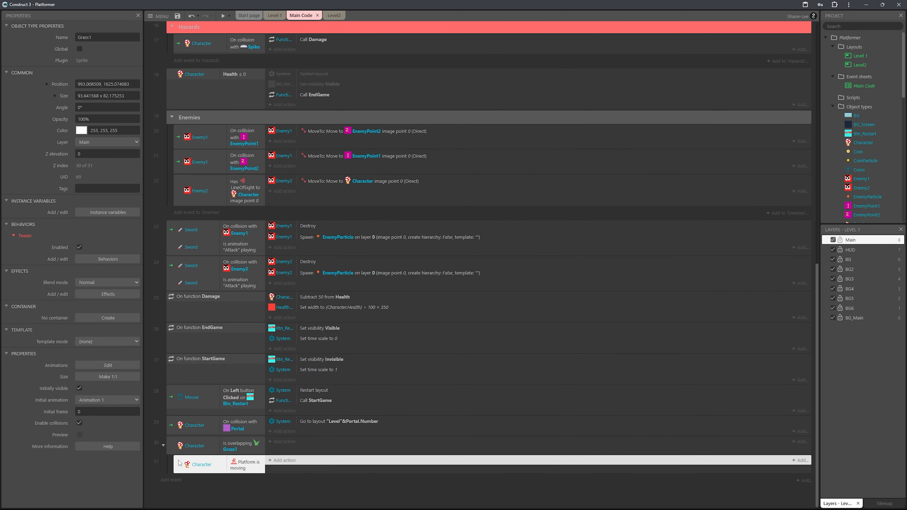
key("ctrl+c")
key("ctrl+v")
left_click(239, 489)
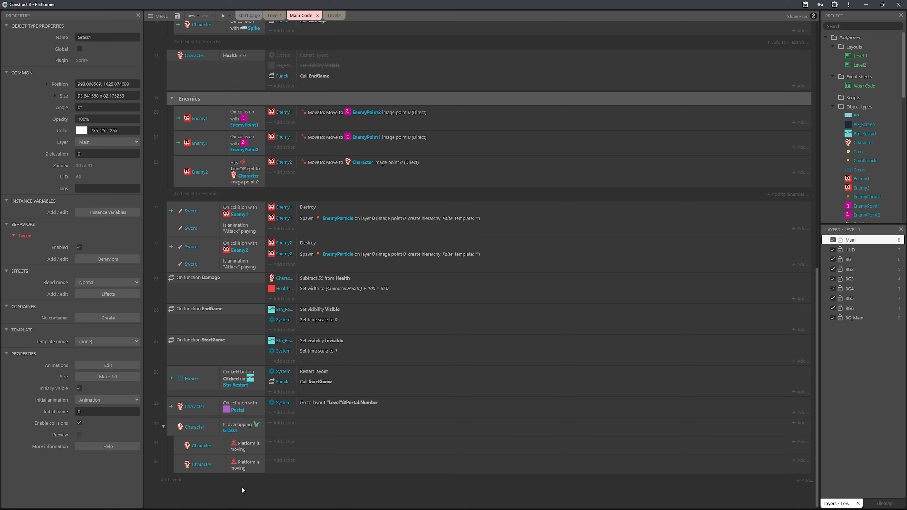
Replace the condition of the duplicated sub-event with Grass1 Tween is playing, using the tag "Grass".
left_click(239, 471)
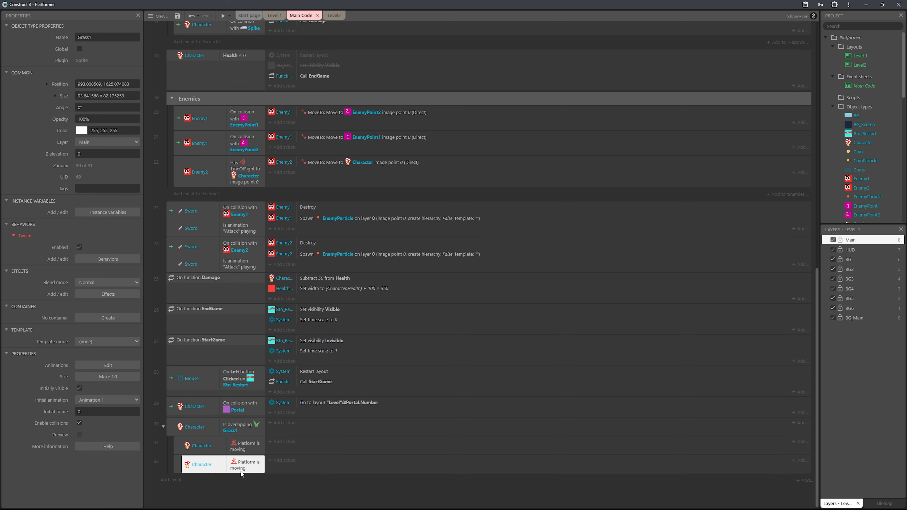
double_click(240, 471)
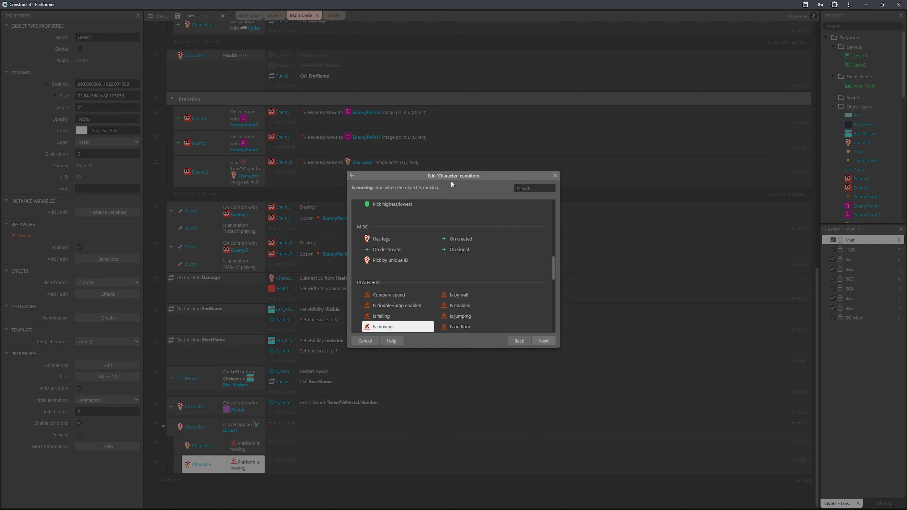
left_click(352, 175)
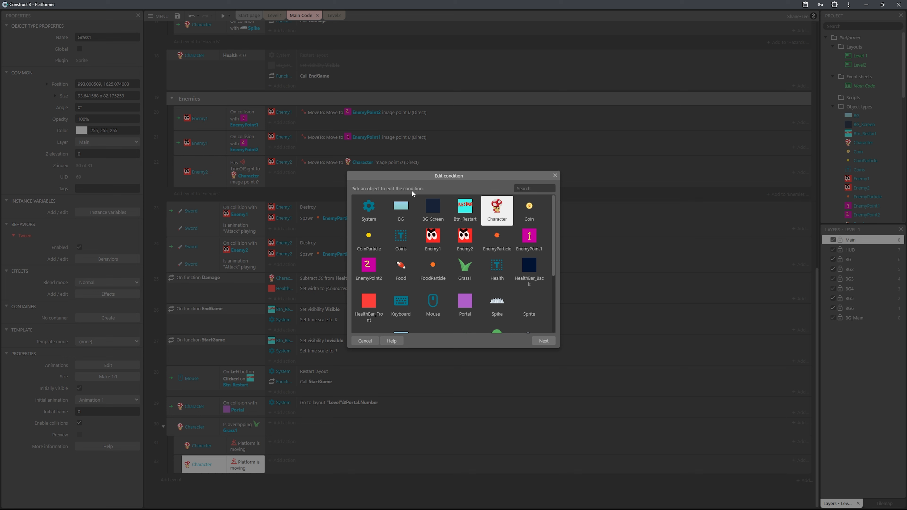
double_click(464, 270)
type("twee")
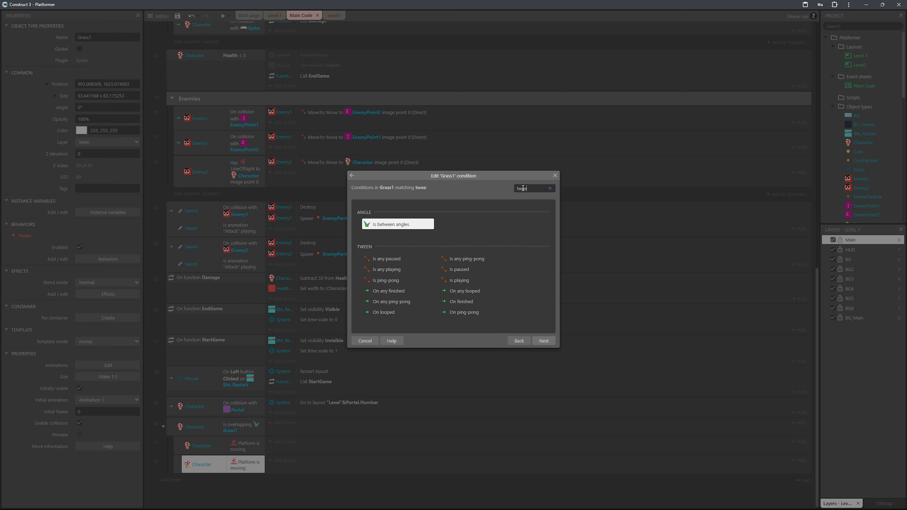
key("BackSpace")
key("BackSpace")
key("BackSpace")
key("BackSpace")
type("tween")
key("BackSpace")
key("BackSpace")
key("BackSpace")
key("BackSpace")
key("BackSpace")
type("is play")
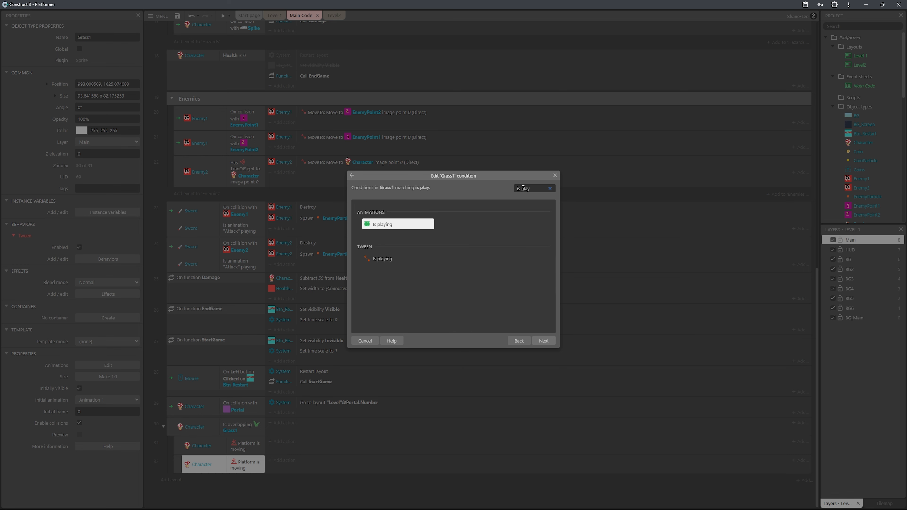
double_click(401, 259)
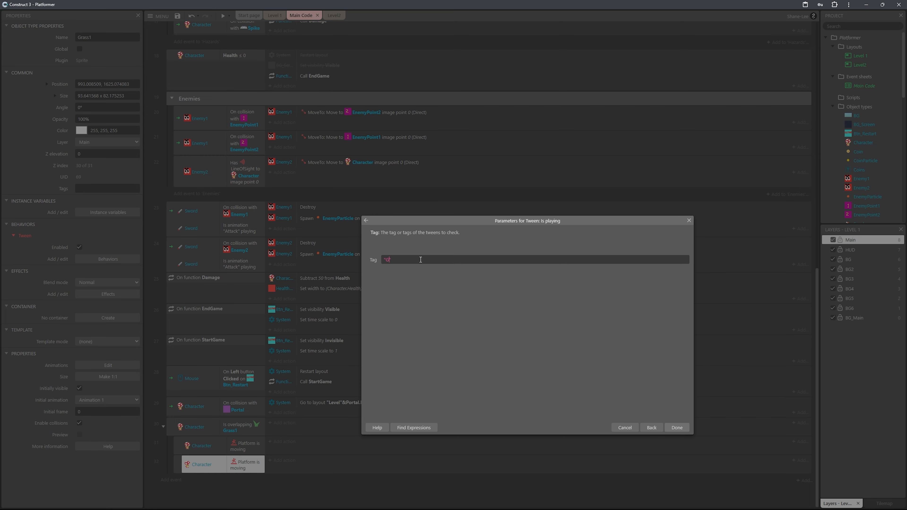
left_click(681, 427)
Invert the "Grass" tween is playing condition and nest its event under the Platform is moving sub-event.
left_click(244, 471)
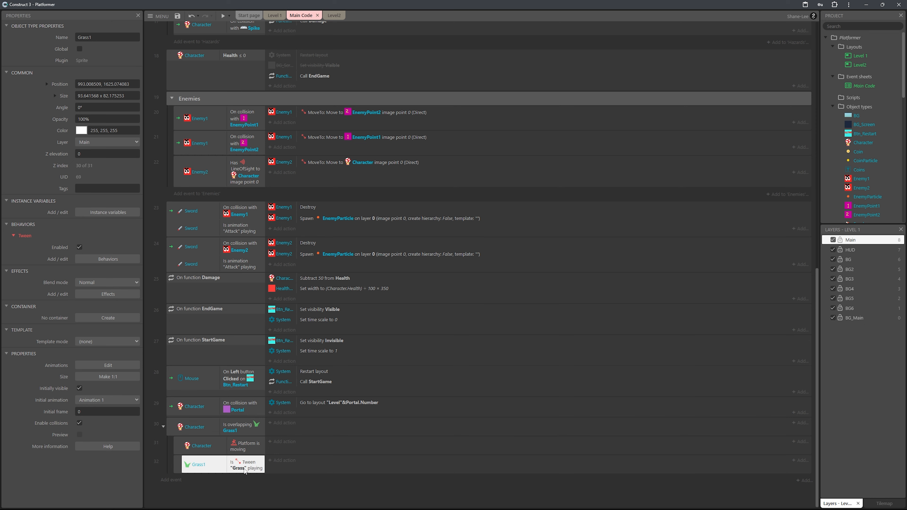
key("i")
left_click_drag(172, 457, 299, 461)
Add a Grass1 Tween (one property) action with the tag "Grass" to the Platform is moving sub-event.
left_click(288, 445)
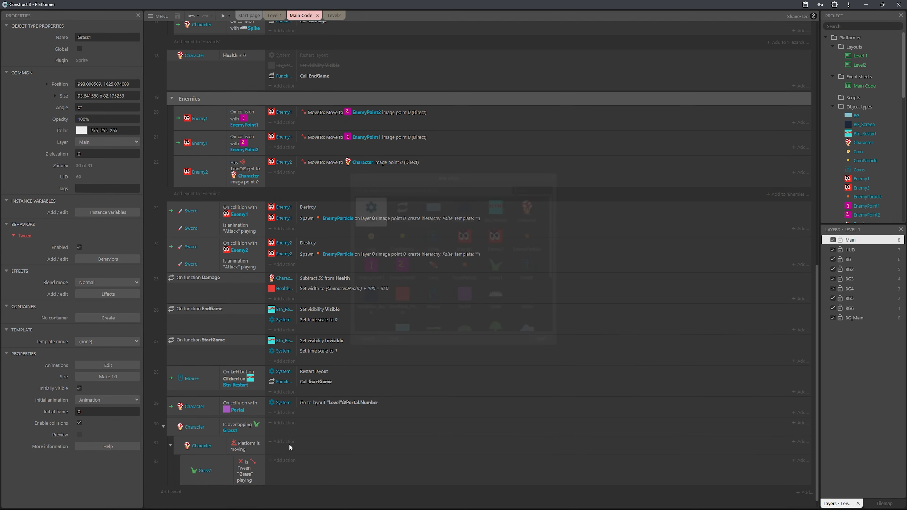
type("grass")
key("Return")
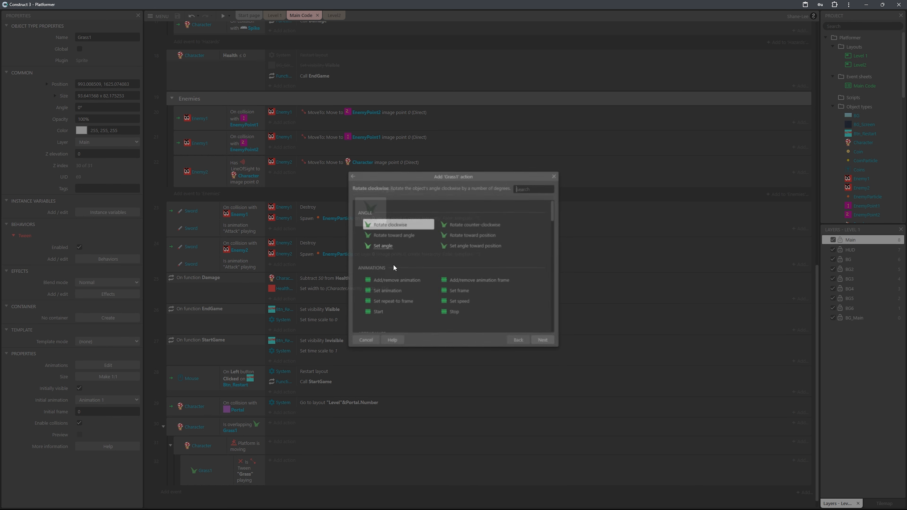
type("one v")
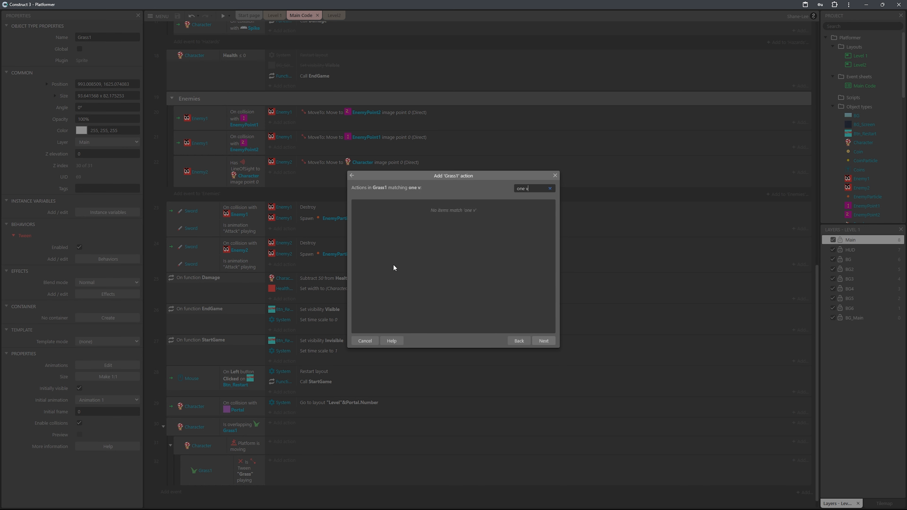
key("BackSpace")
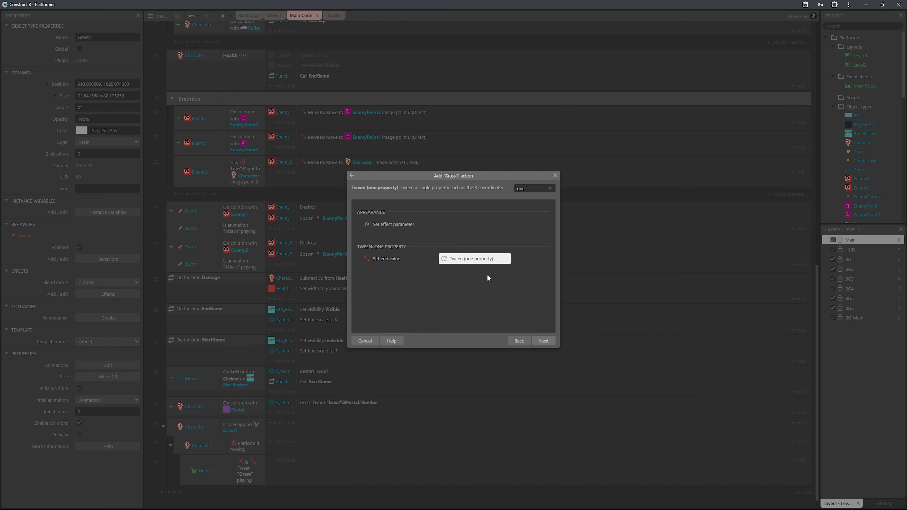
double_click(479, 259)
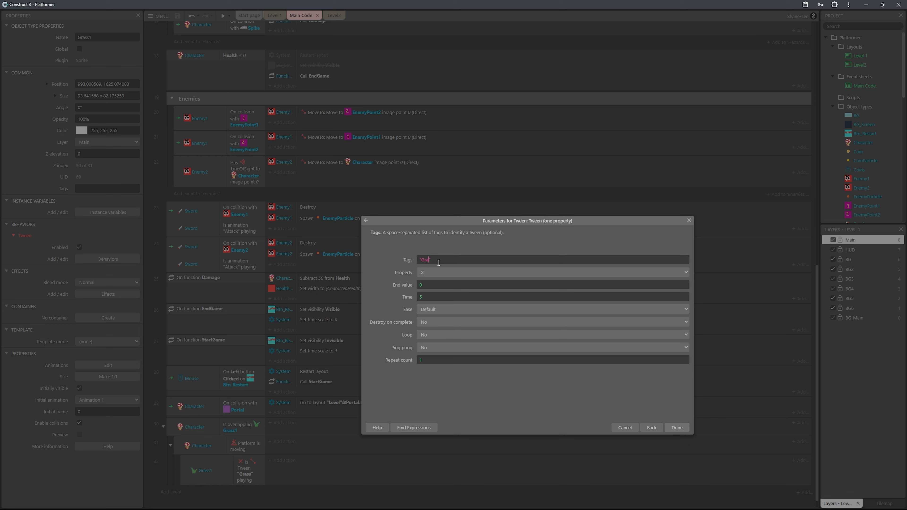
Set the "Grass" tween's property to Angle and start its end value expression with self.angle plus the sign function.
left_click(449, 271)
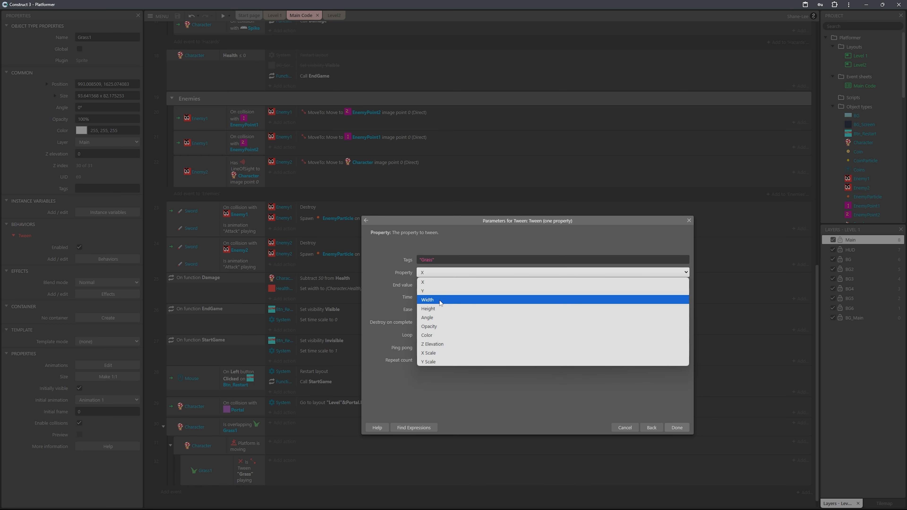
left_click(441, 318)
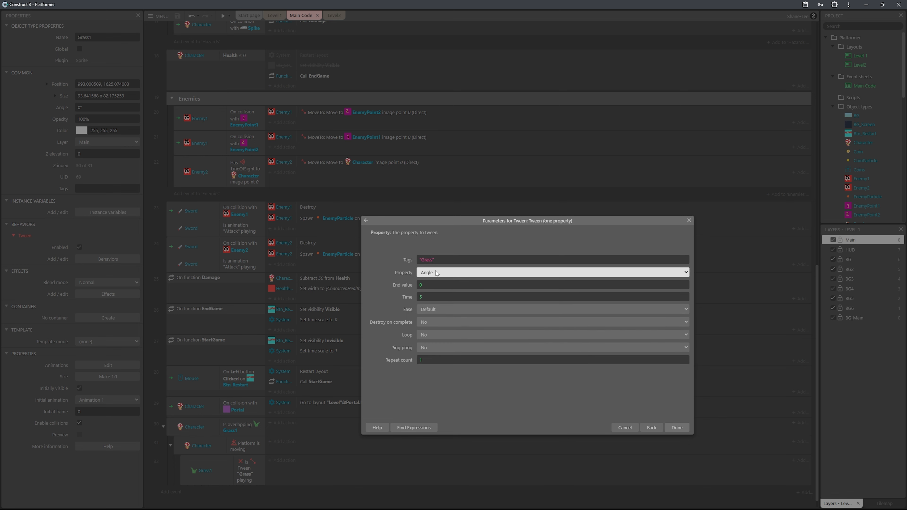
left_click(436, 288)
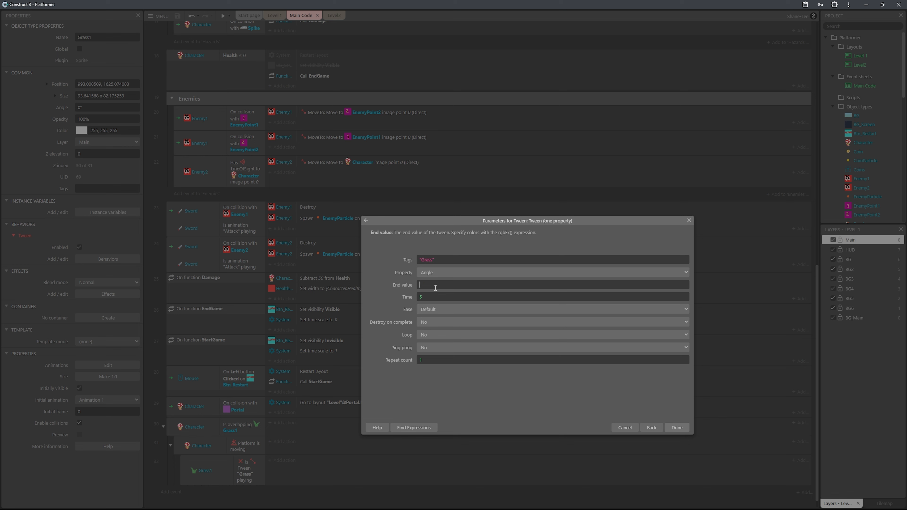
type("self")
type("sesel")
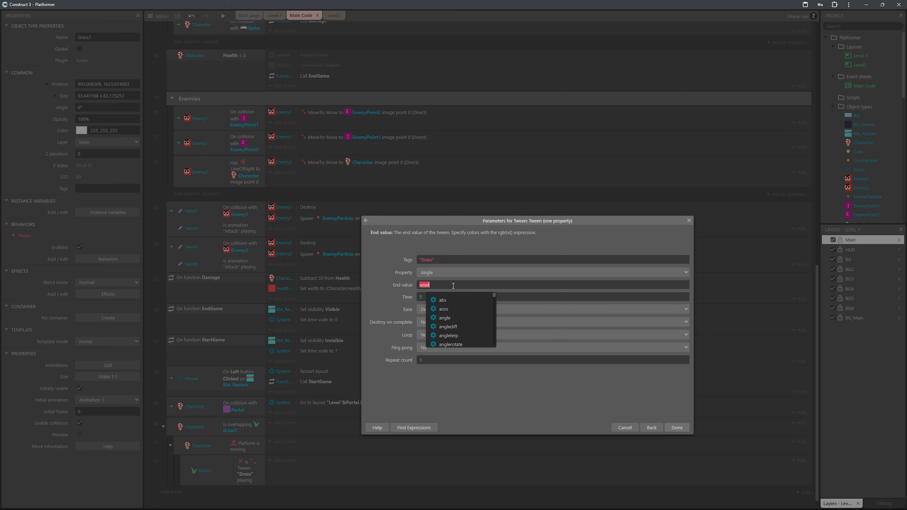
type(".angle")
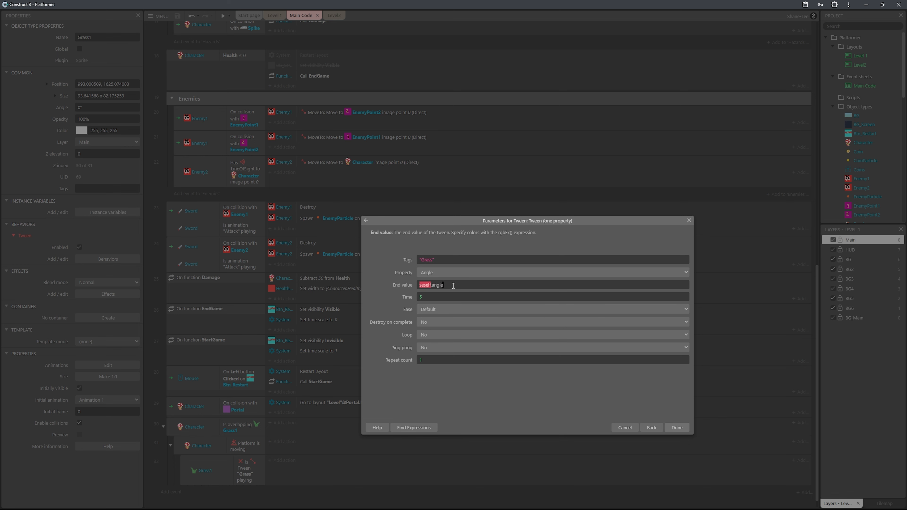
type("+sign")
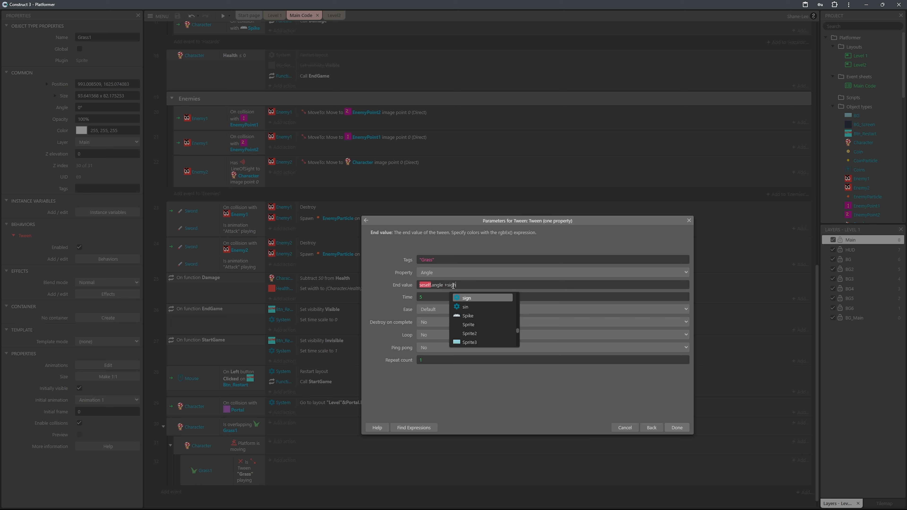
key("Return")
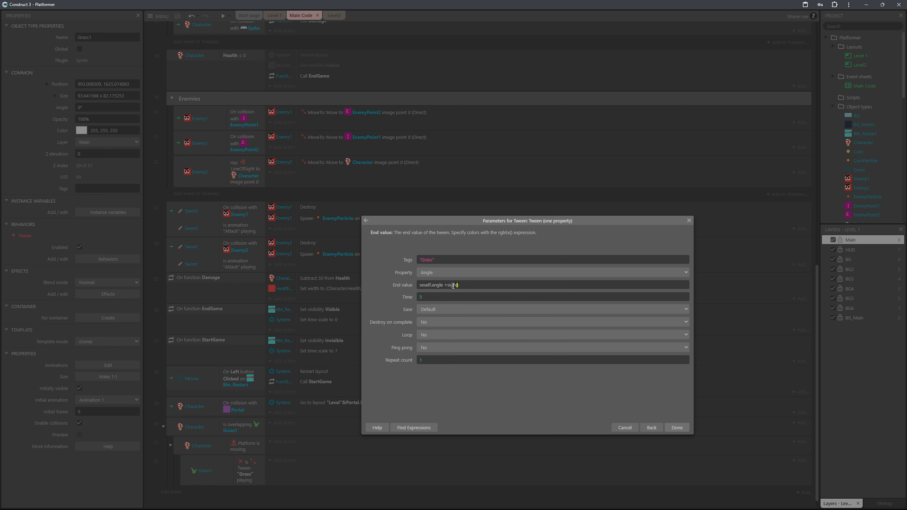
Complete the end value as self.angle + sign(Character.Platform.VectorX) * 10 and start the tween time with the random function.
type("play")
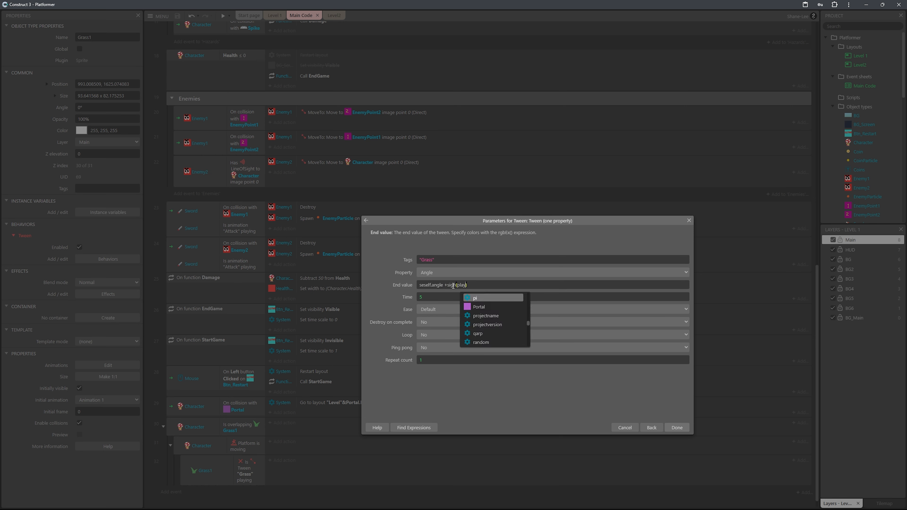
key("BackSpace")
key("BackSpace")
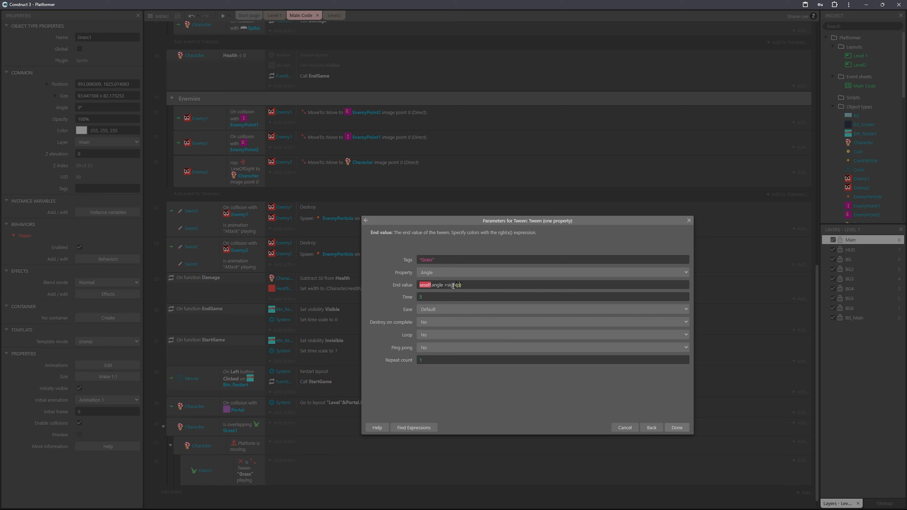
type("character")
key("Return")
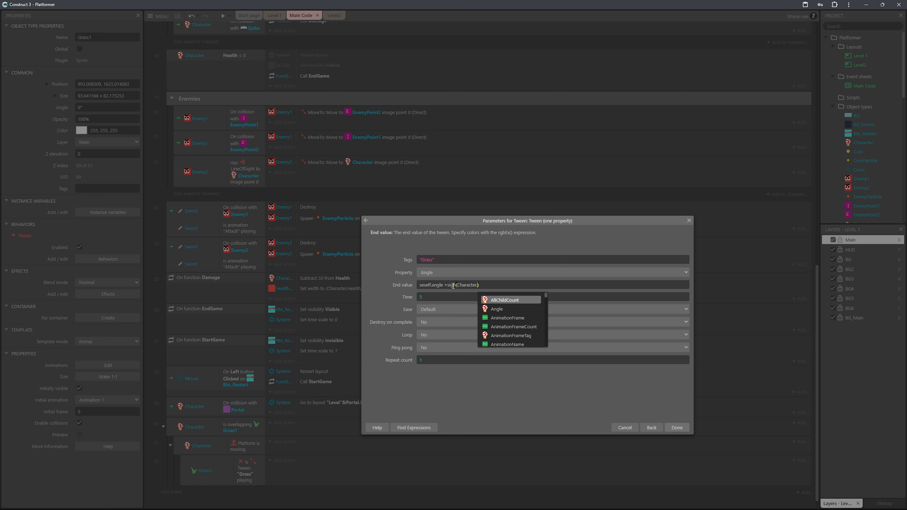
type("Platform")
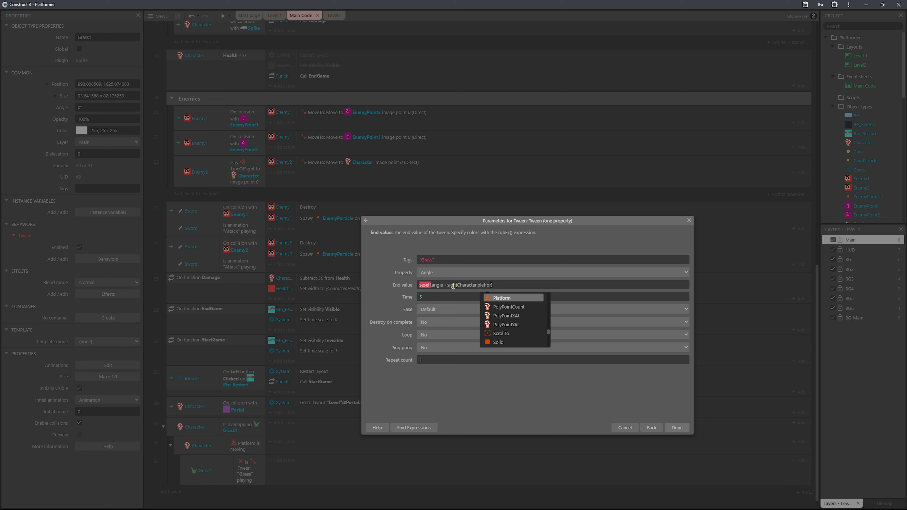
type(".VectorX")
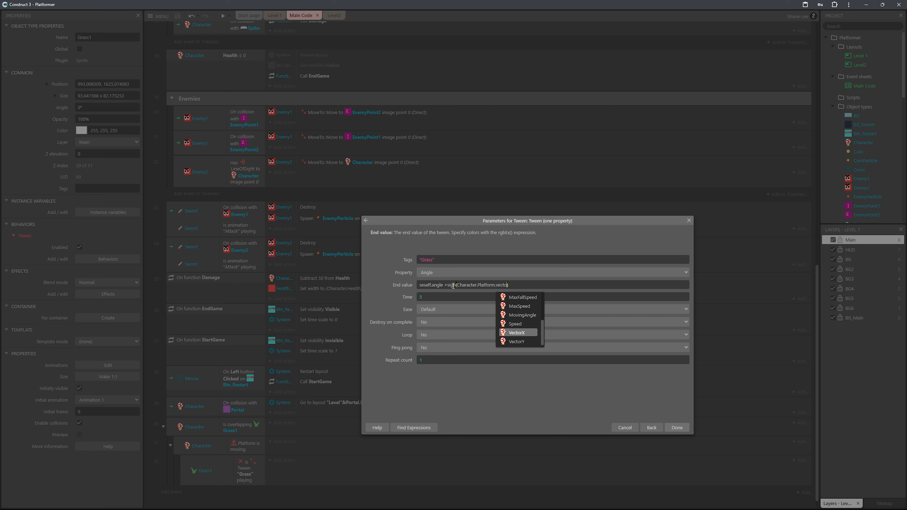
key("Home")
key("Delete")
key("Delete")
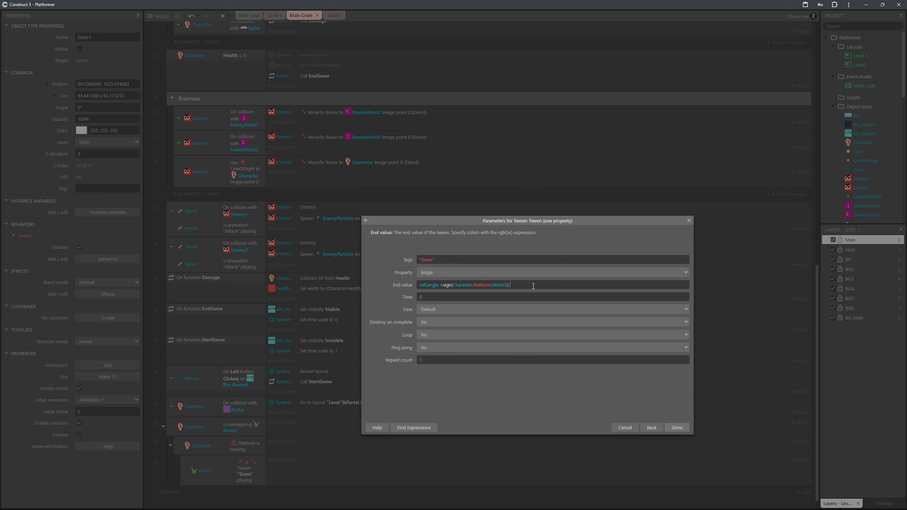
type("* 10")
left_click(542, 297)
type("random")
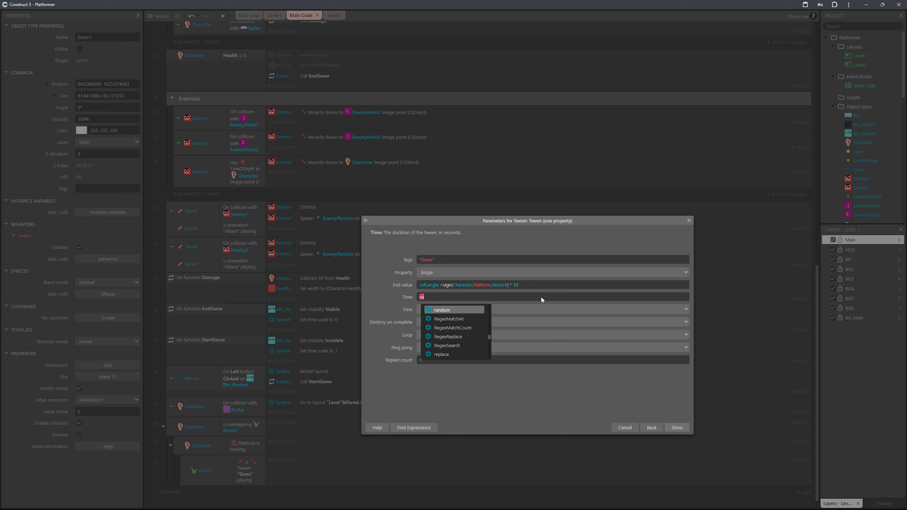
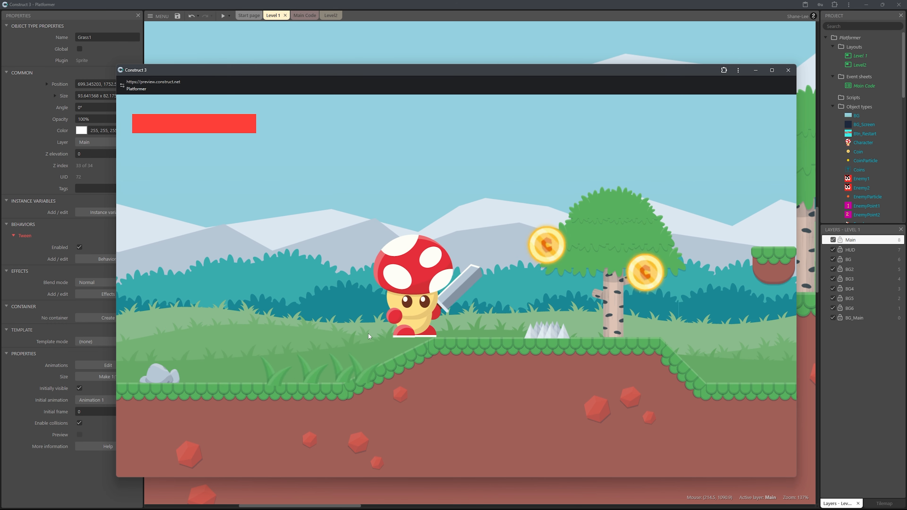
Walk the character back and forth through the grass in the preview to check the swaying, and close the preview.
key("Left")
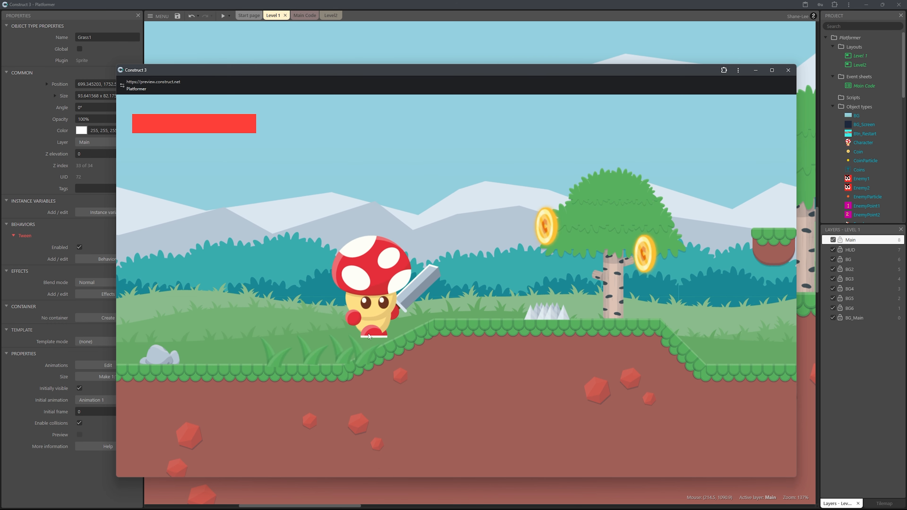
key("Left")
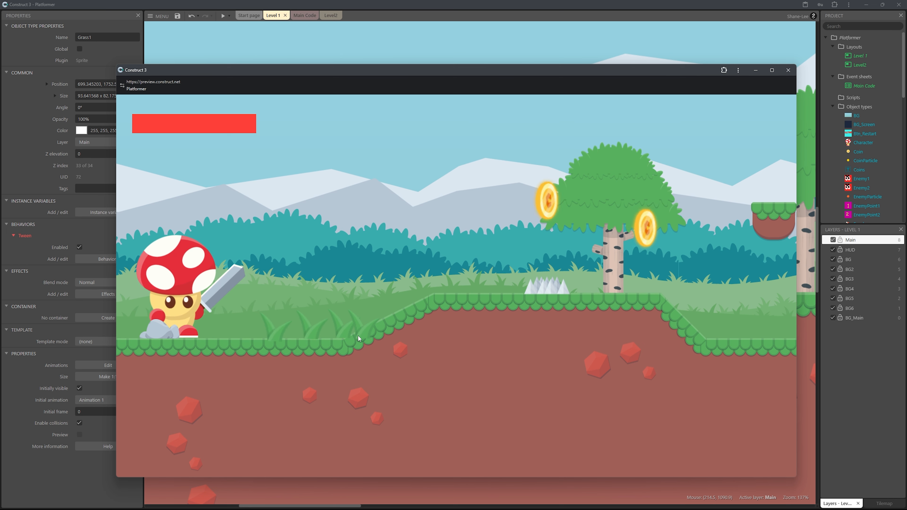
key("Right")
key("Right")
key("Right")
key("Right")
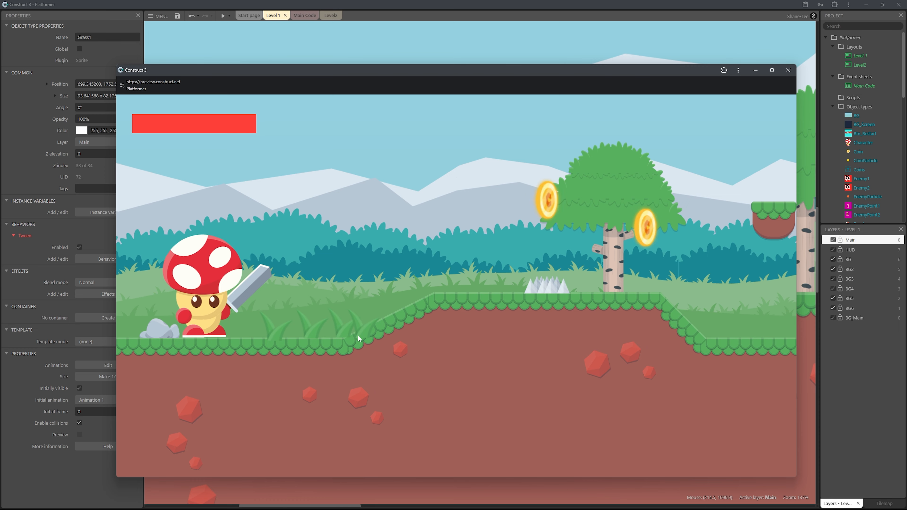
key("Right")
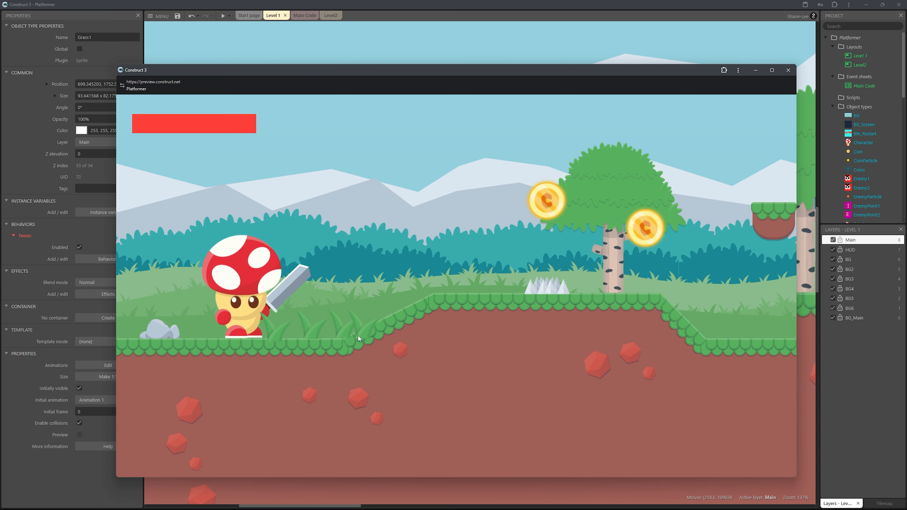
left_click(207, 121)
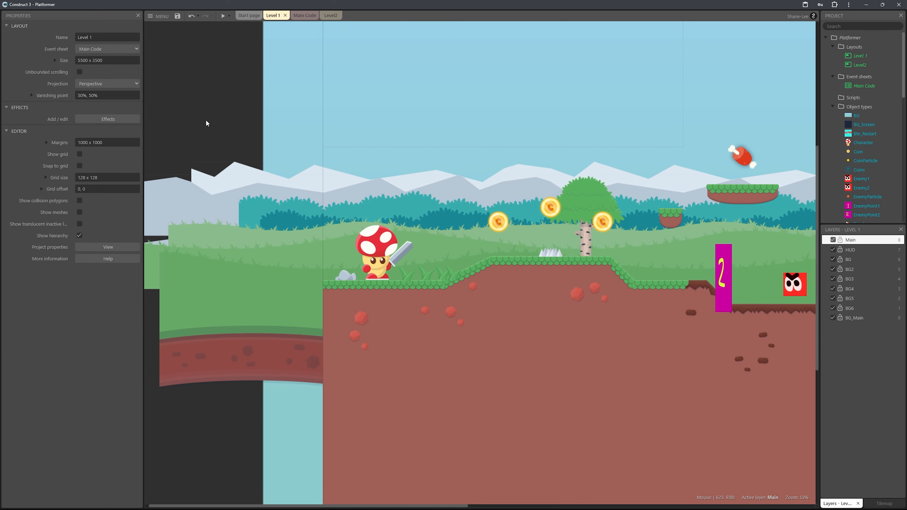
Insert a new Sprite object into the Level 1 layout.
middle_click_drag(521, 276, 420, 346)
scroll(419, 346, "up", 3, "ctrl")
scroll(420, 347, "down", 3, "ctrl")
scroll(451, 304, "up", 3, "ctrl")
middle_click_drag(451, 304, 348, 366)
scroll(348, 366, "down", 3, "ctrl")
right_click(438, 253)
left_click(487, 275)
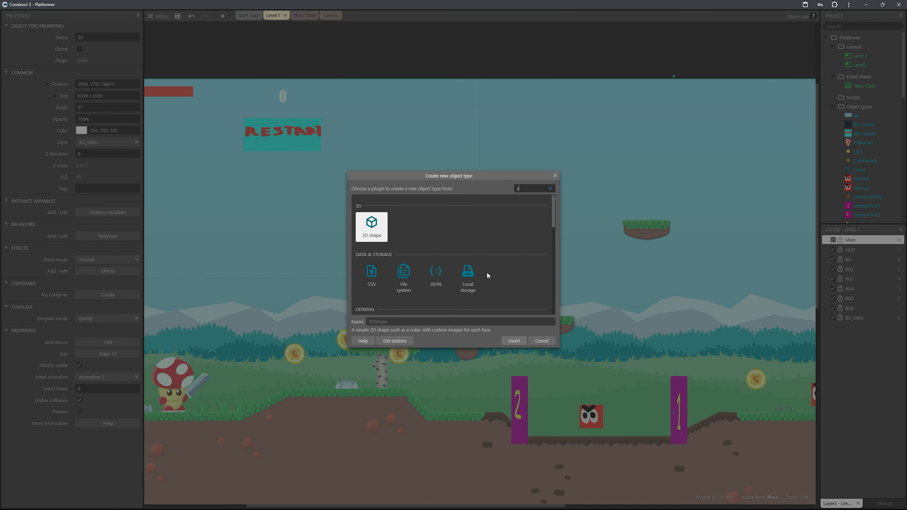
type("spri")
key("Return")
left_click(487, 273)
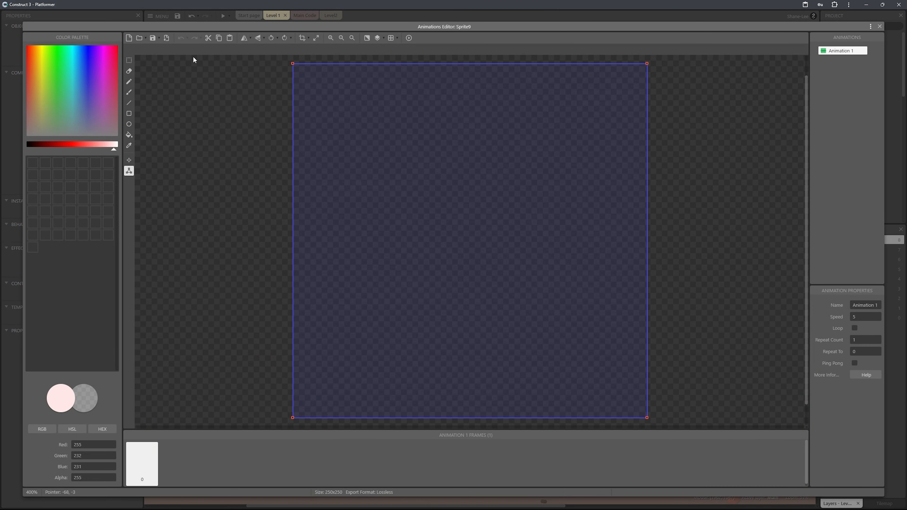
Load Key.png from the asset pack's Misc folder as the sprite image and place the key near the character, at about 725, 1579.
left_click(139, 37)
key("alt+Up")
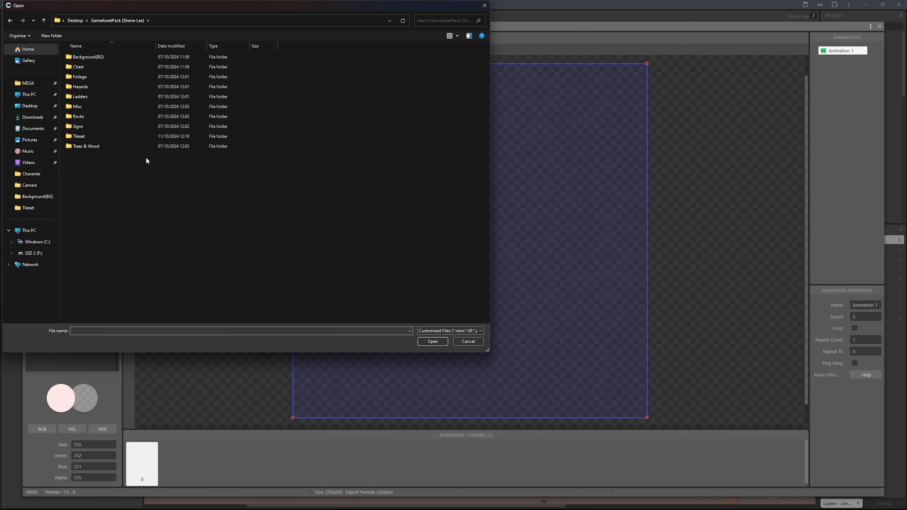
double_click(105, 107)
left_click(160, 157)
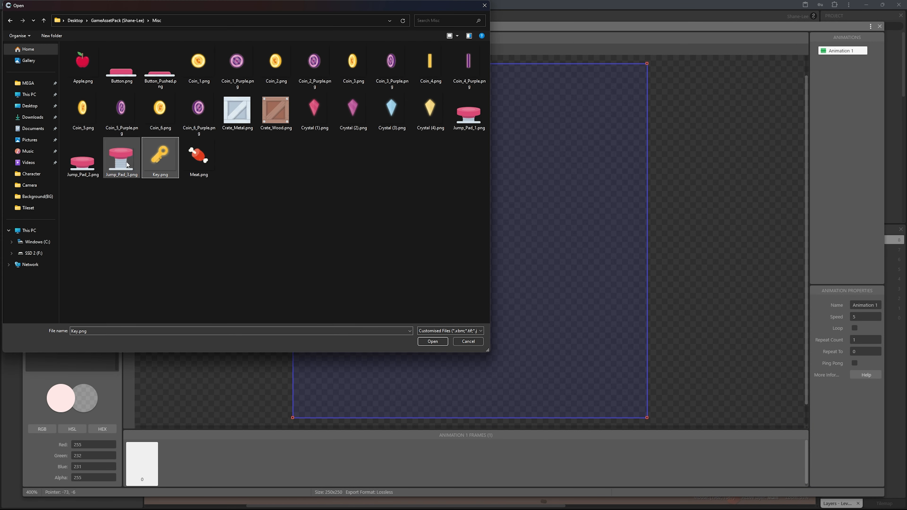
left_click(432, 341)
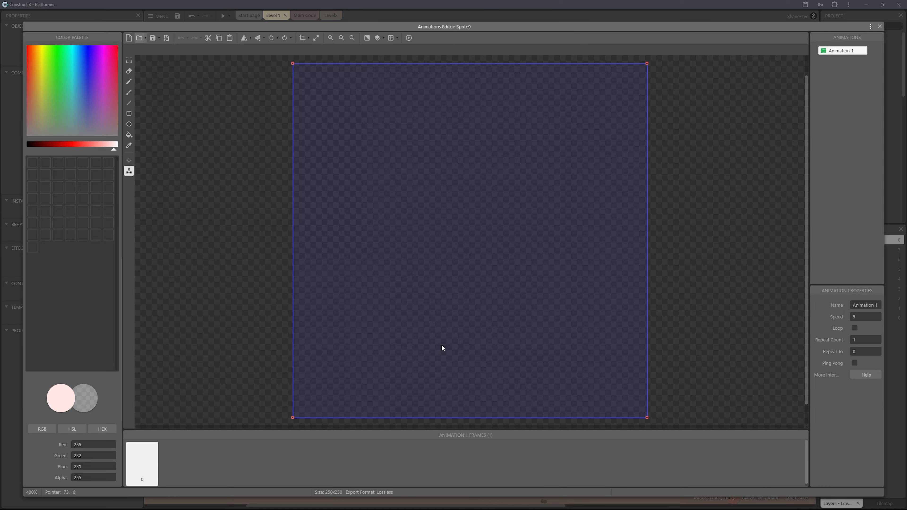
left_click(879, 26)
left_click_drag(484, 268, 253, 373)
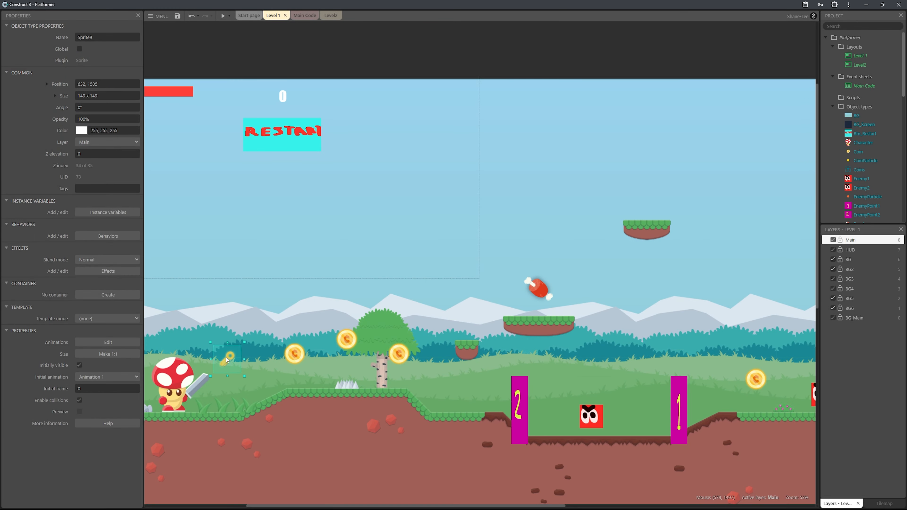
Add the Sine behavior to the key sprite.
scroll(395, 365, "up", 6, "ctrl")
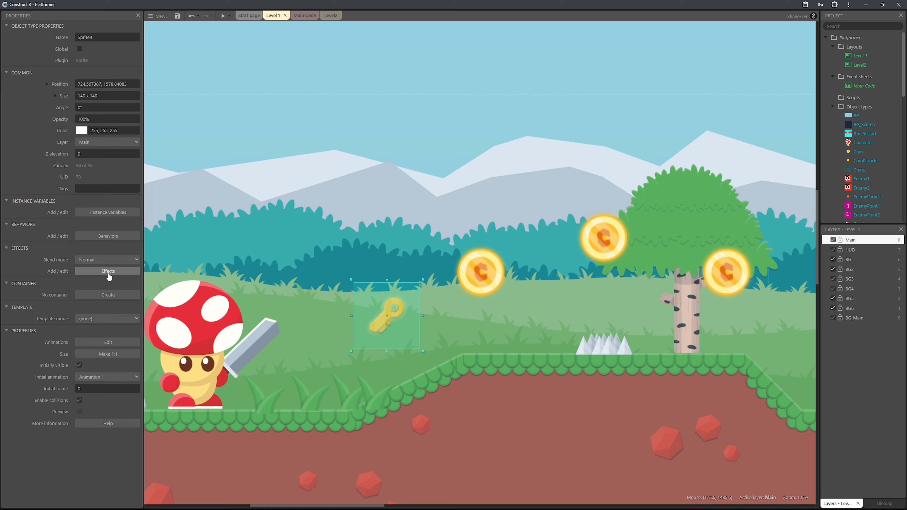
left_click(108, 236)
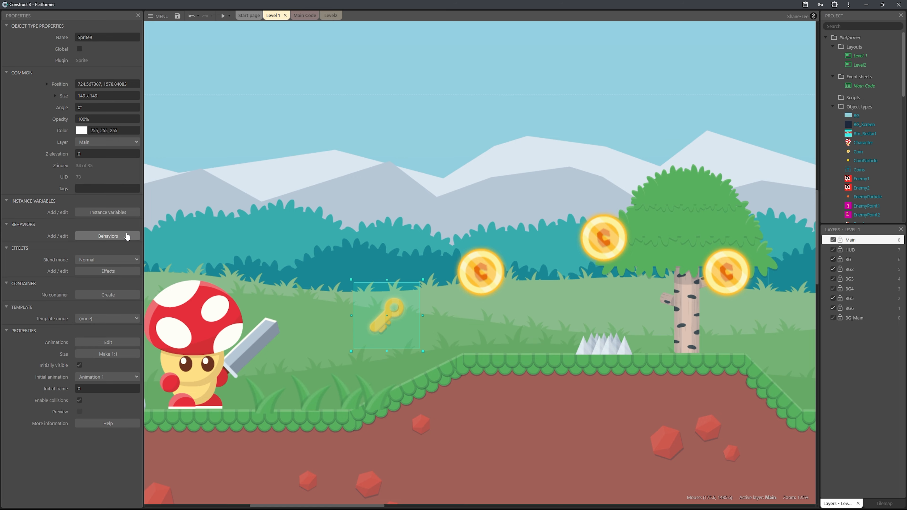
left_click(474, 304)
type("sine")
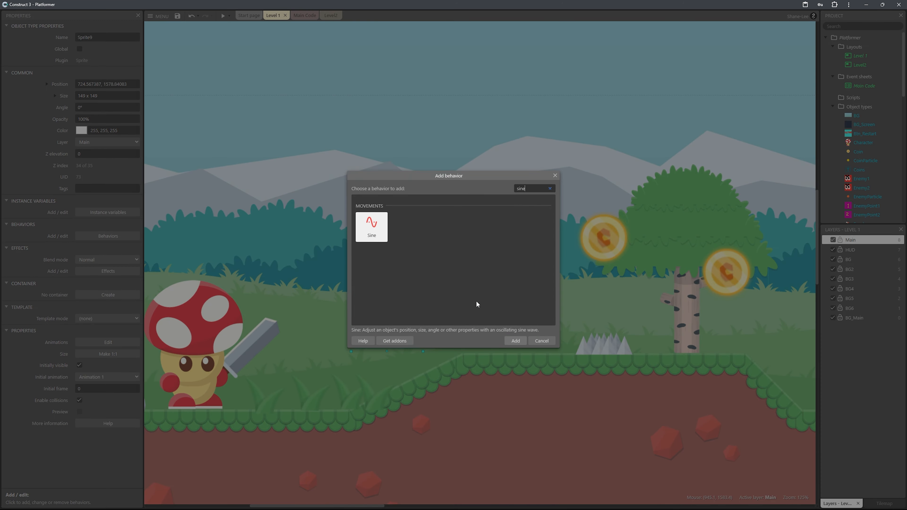
key("Return")
left_click(520, 211)
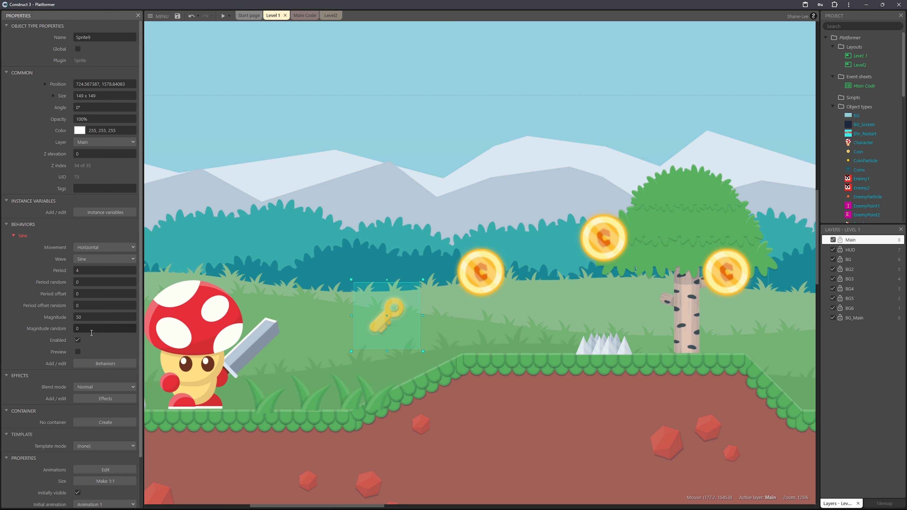
Enable the Sine behavior's preview on the key and set its movement to Vertical.
left_click(78, 351)
left_click(103, 247)
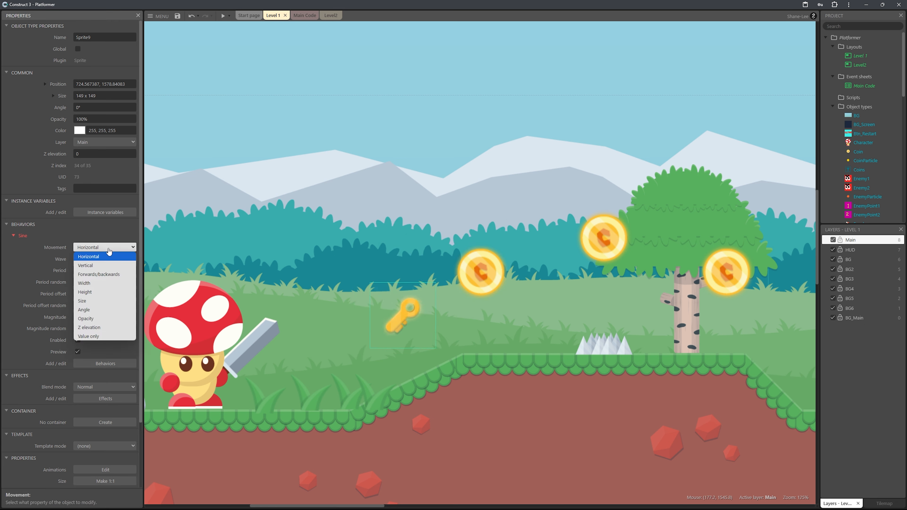
left_click(94, 265)
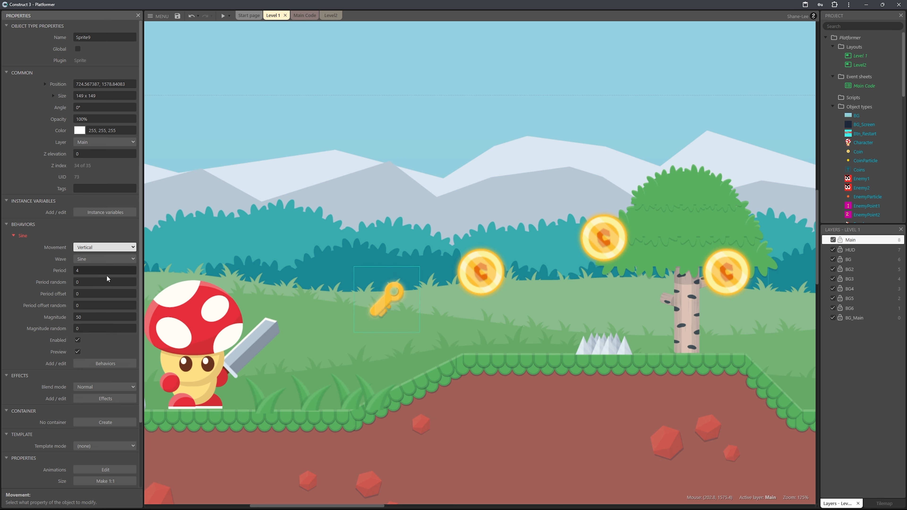
Set the magnitude of the key's Sine behavior to 15.
left_click(98, 314)
type("15")
key("Tab")
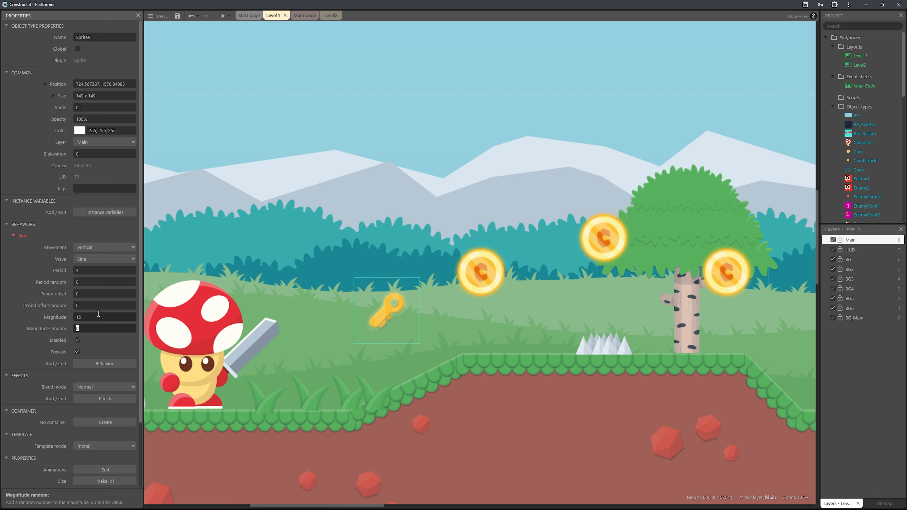
Set the magnitude of the key's Sine behavior to 10.
left_click(99, 314)
type("1")
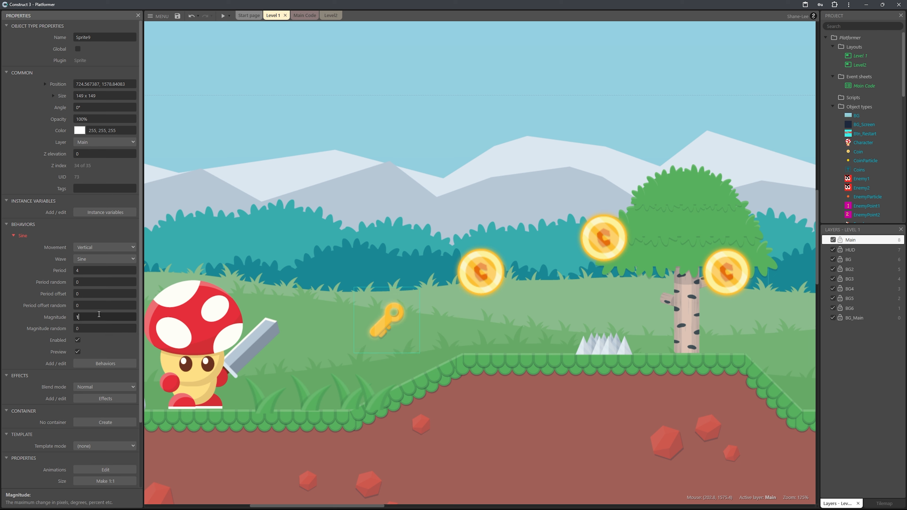
type("0")
key("Tab")
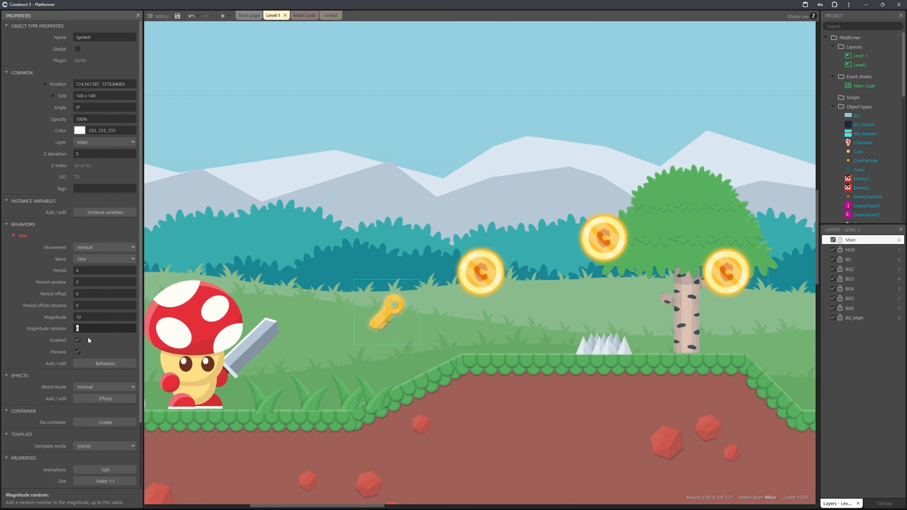
Turn off the preview of the key's Sine behavior.
left_click(78, 352)
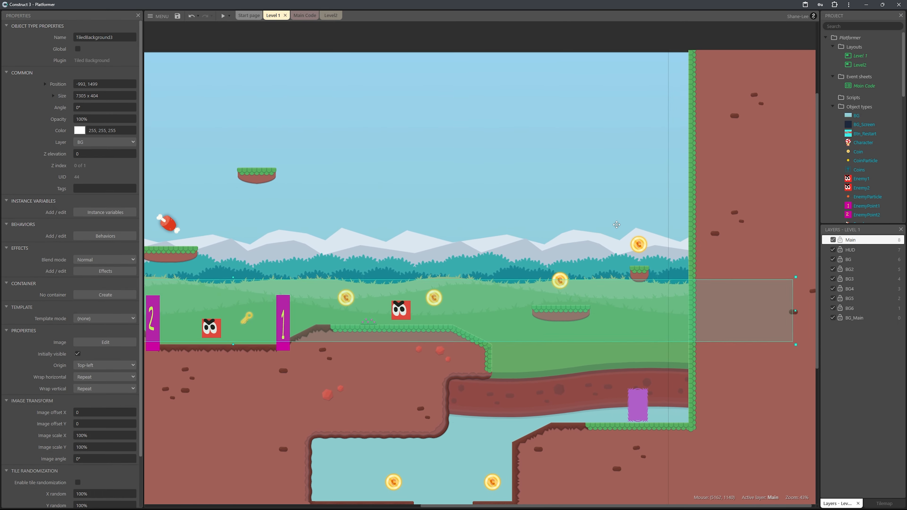
Delete the coin hovering above the long floating platform near the far end of Level 1.
scroll(578, 257, "up", 3, "ctrl")
scroll(538, 291, "down", 1, "ctrl")
scroll(555, 300, "up", 3, "ctrl")
scroll(565, 265, "down", 3, "ctrl")
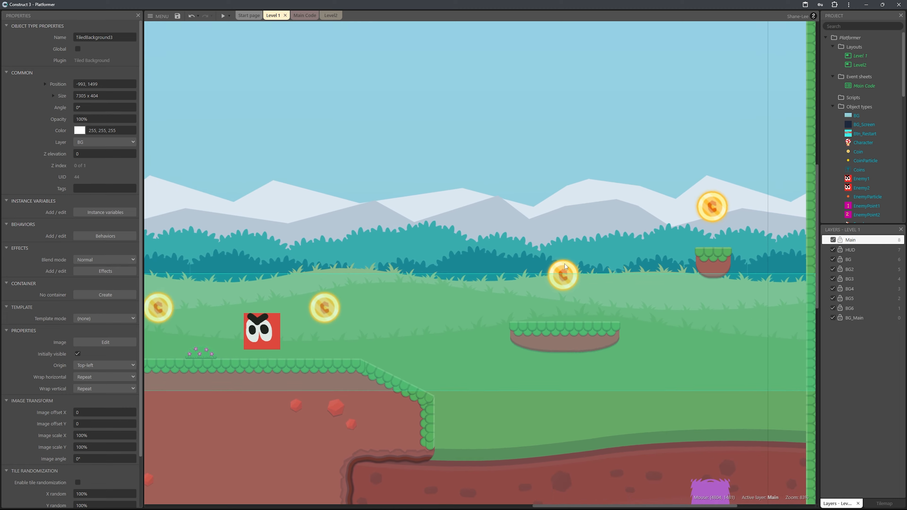
left_click(566, 268)
key("Delete")
middle_click_drag(545, 284, 602, 252)
scroll(603, 252, "up", 3, "ctrl")
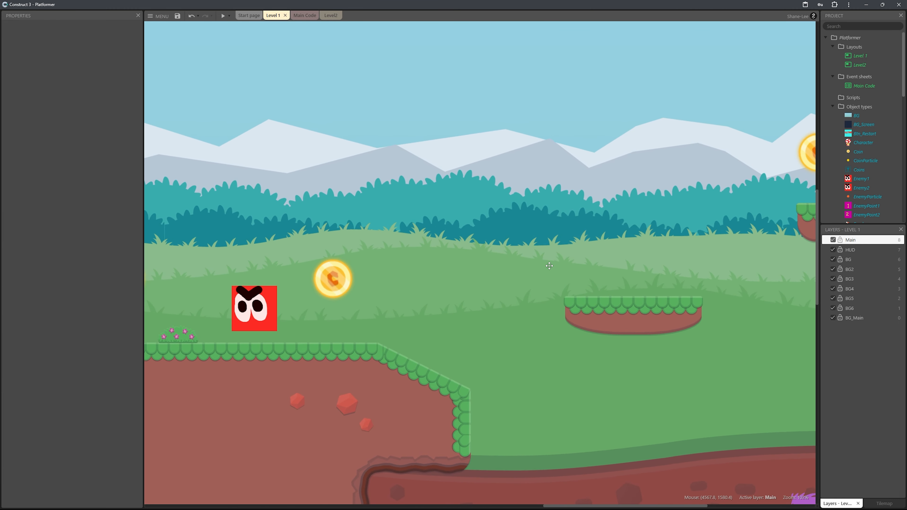
Insert a new Sprite object above the long floating platform near the level's end.
scroll(578, 265, "down", 2, "ctrl")
right_click(594, 265)
left_click(615, 273)
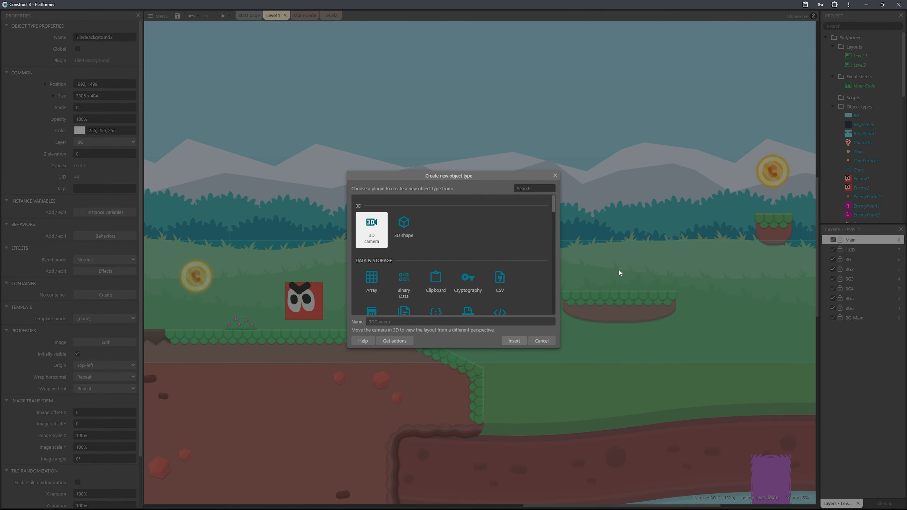
type("tiled")
key("Return")
left_click(618, 269)
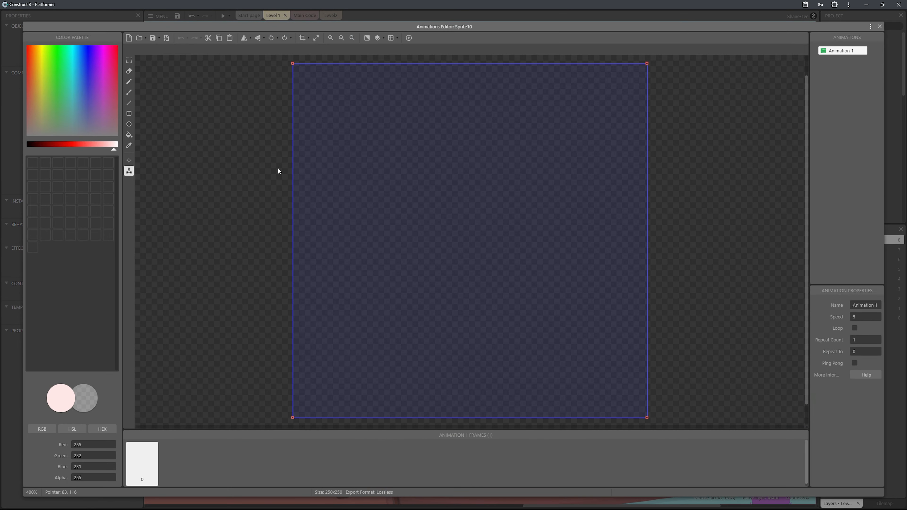
Load Chest_Locked.png from the asset pack's Chest folder as the new sprite's first frame.
left_click(140, 39)
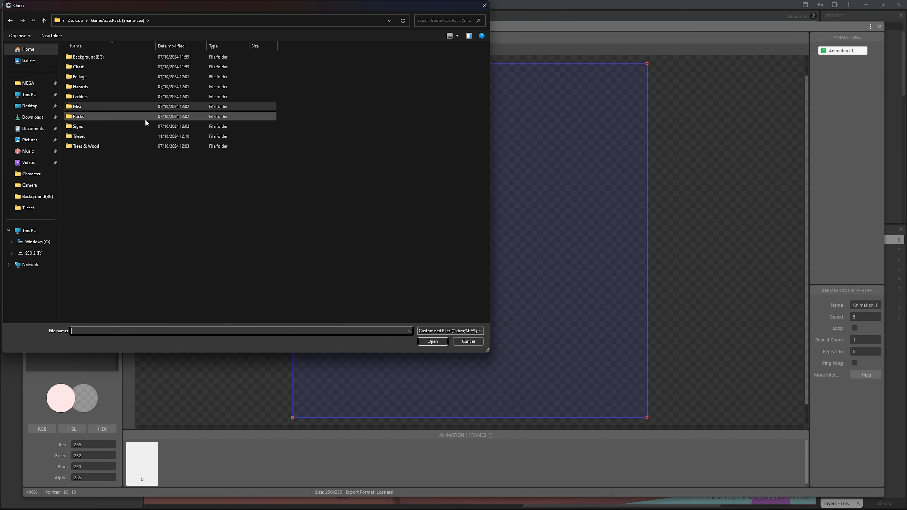
double_click(148, 67)
left_click(100, 82)
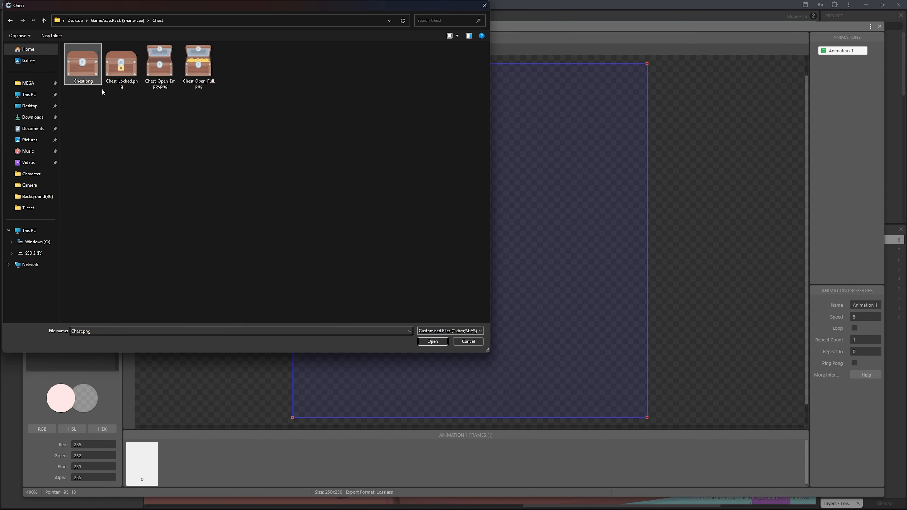
left_click(121, 78)
left_click(83, 66)
left_click(121, 67)
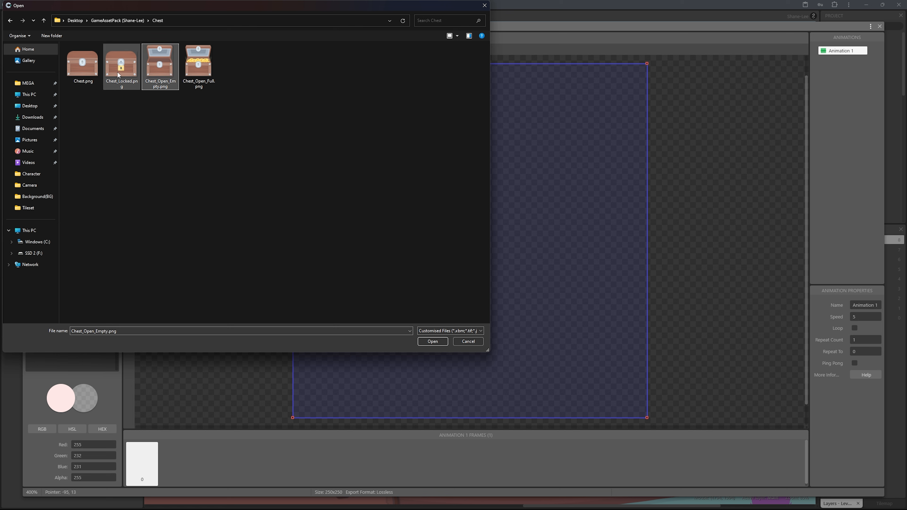
left_click(94, 81)
left_click(117, 78)
left_click(90, 76)
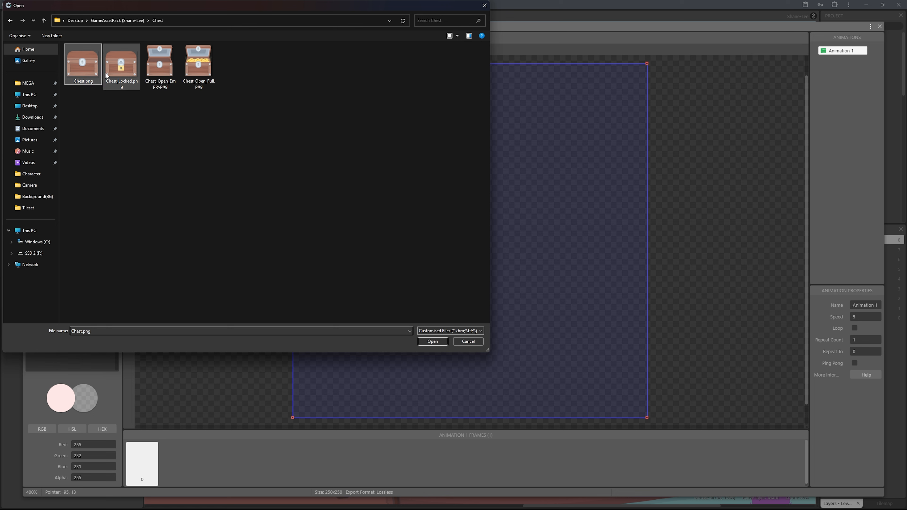
left_click(132, 83)
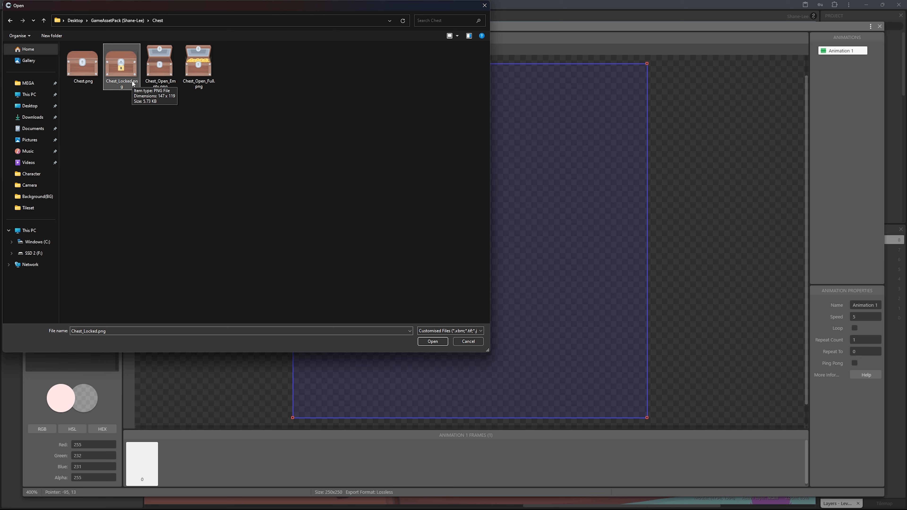
left_click(85, 65)
left_click(111, 62)
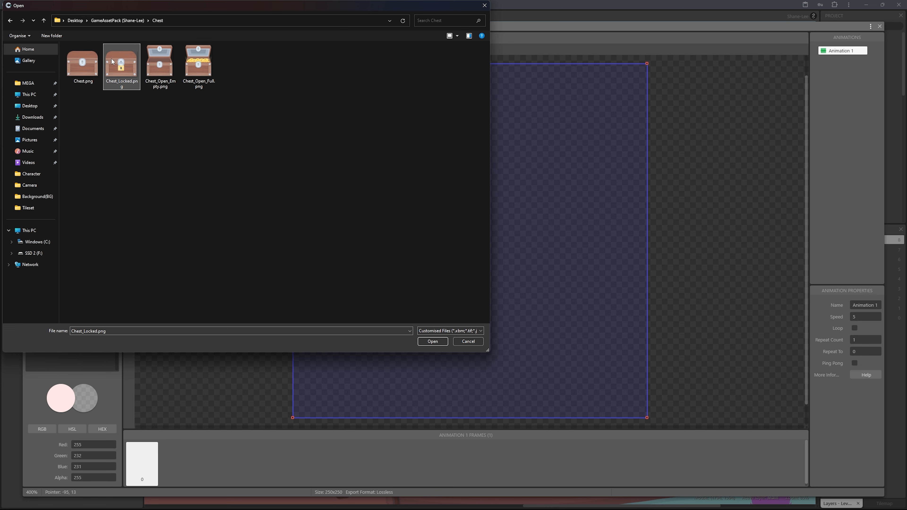
double_click(136, 50)
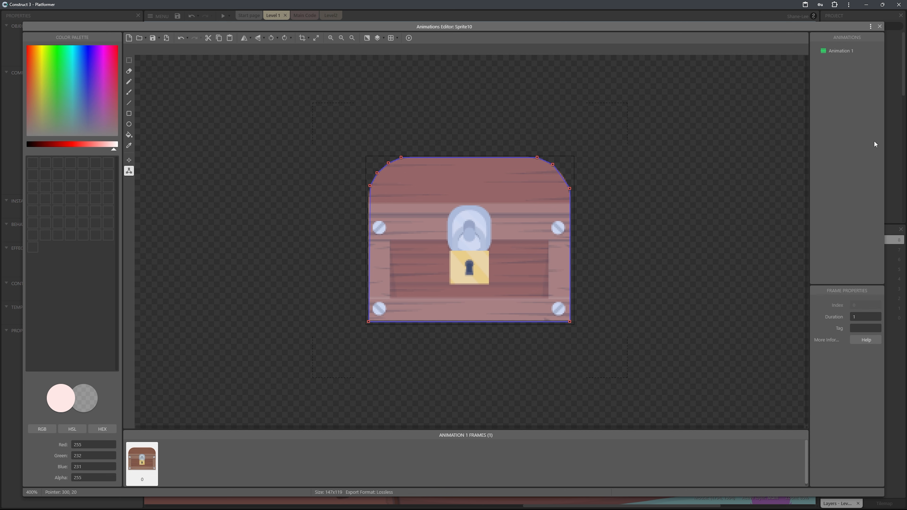
Add a second animation to the chest sprite and name it Open.
right_click(851, 78)
left_click(821, 89)
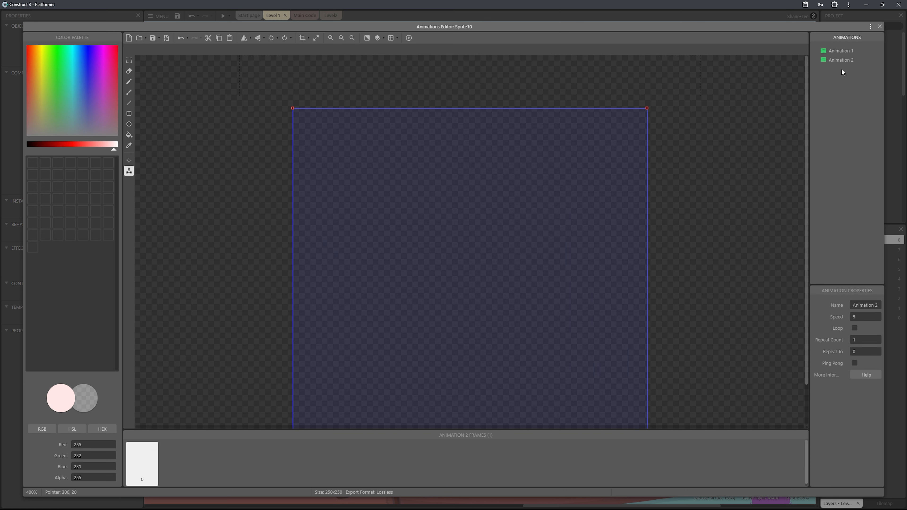
right_click(842, 72)
left_click(823, 86)
key("Return")
Rename the locked chest's animation from Animation 1 to Closed.
left_click(843, 50)
right_click(843, 51)
left_click(799, 69)
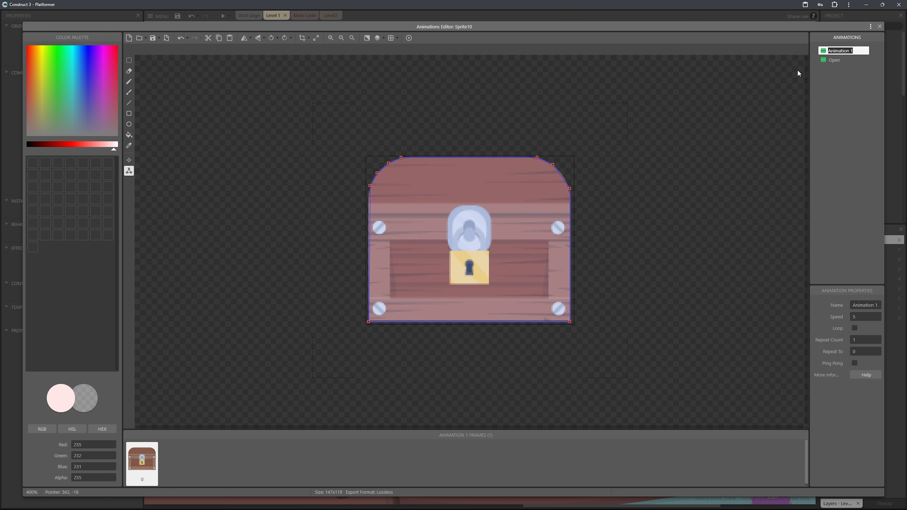
type("Closed")
key("Return")
Load Chest_Open_Full.png into the Open animation's frame and compare it with the Closed animation.
left_click(842, 60)
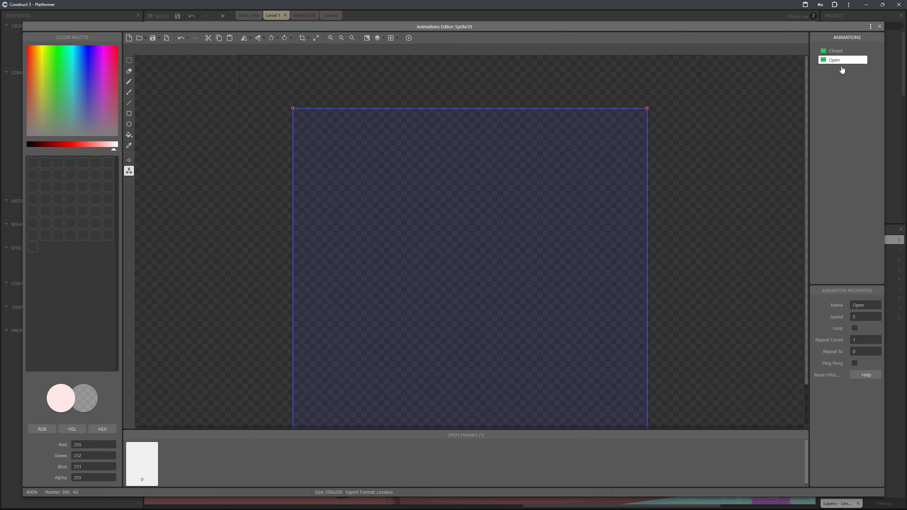
right_click(182, 447)
left_click(286, 443)
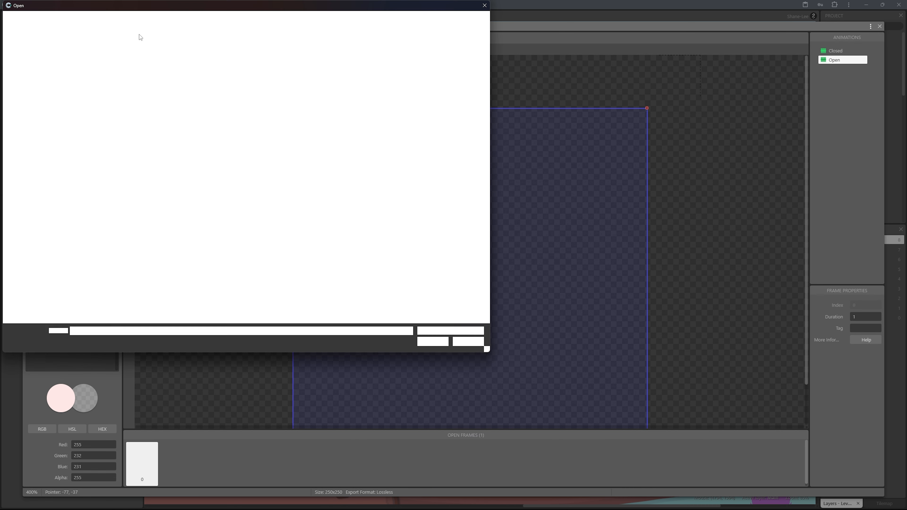
left_click(210, 71)
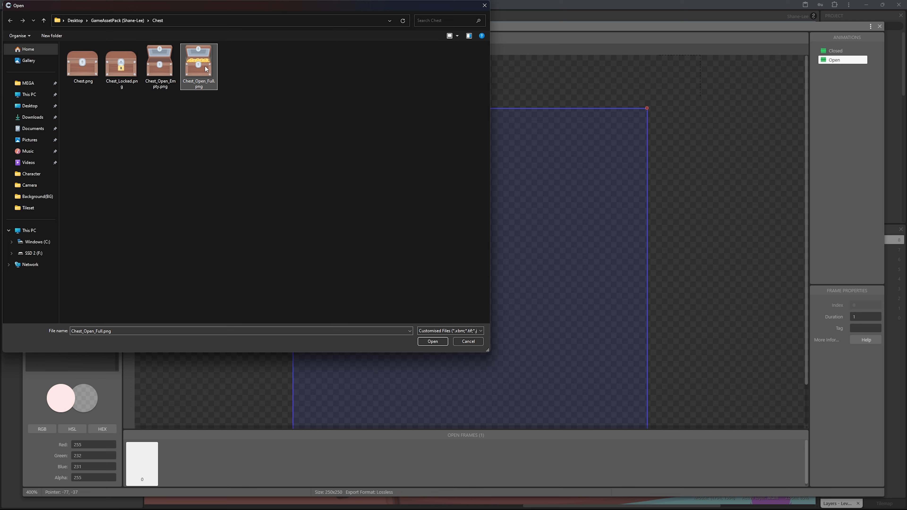
left_click(428, 341)
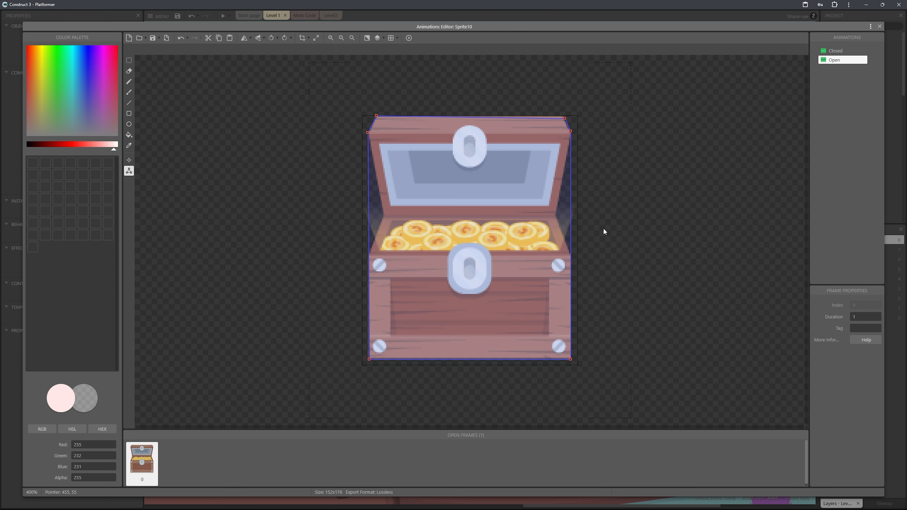
scroll(467, 217, "down", 2)
scroll(500, 220, "up", 2)
left_click(846, 52)
left_click(844, 60)
left_click(845, 51)
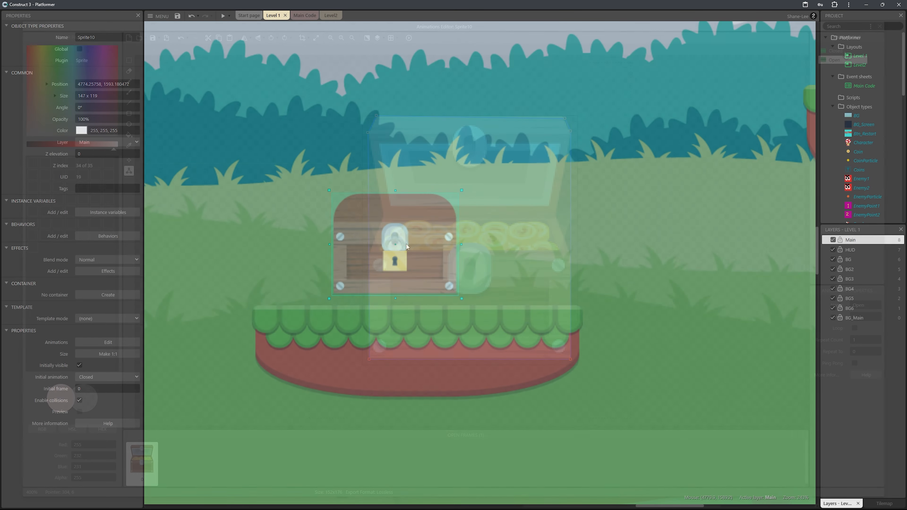
Place the chest so it rests on the floating platform, at about position 4799, 1608.
scroll(406, 244, "up", 5)
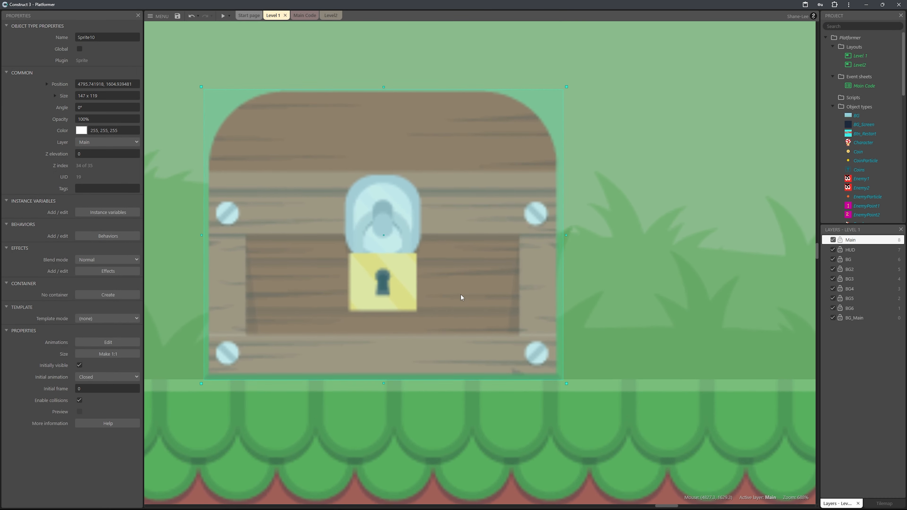
left_click_drag(469, 303, 470, 303)
scroll(470, 302, "down", 10)
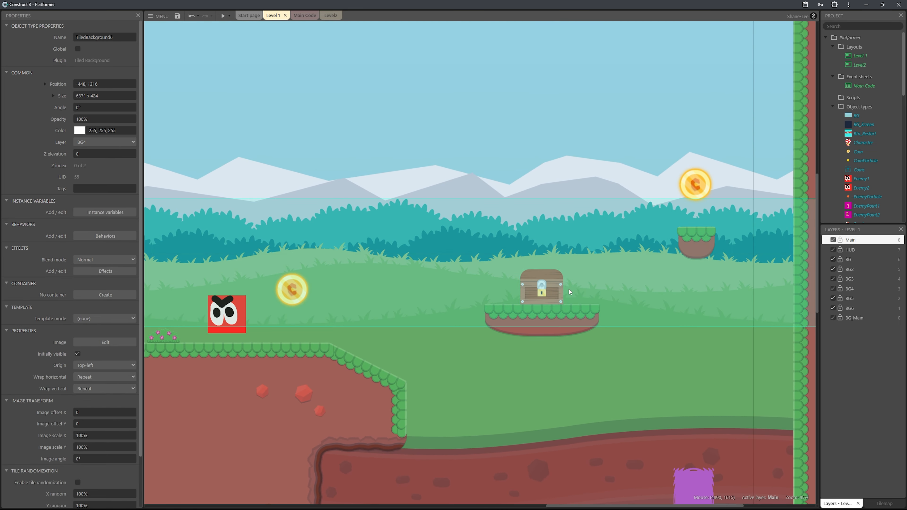
Rename the chest sprite's object type to Chest.
double_click(101, 38)
type("Che")
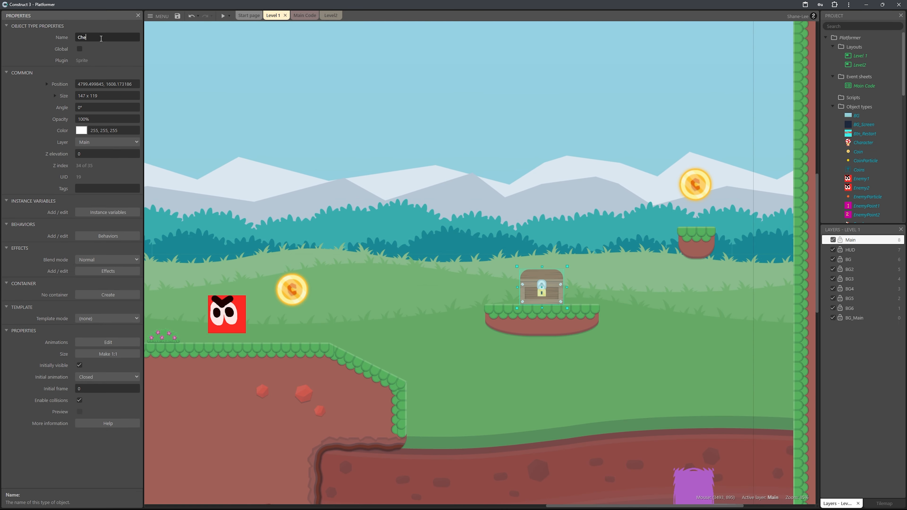
type("st")
key("Return")
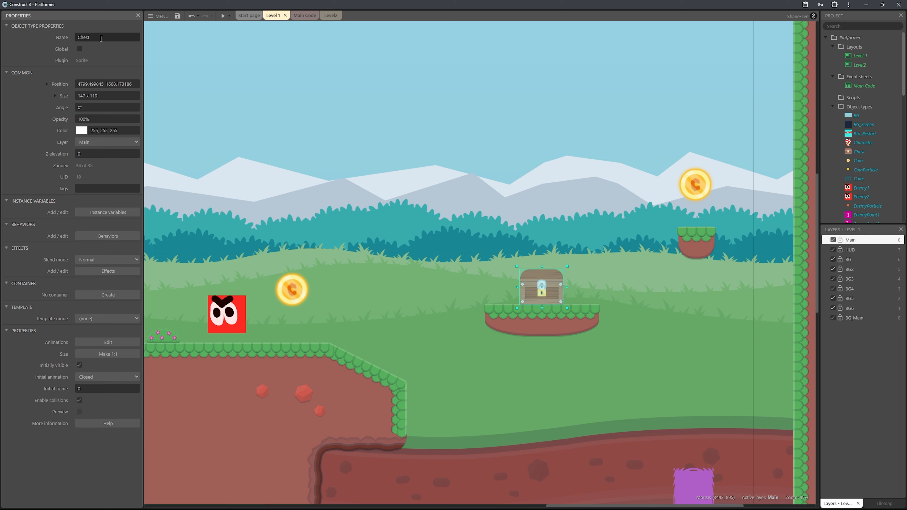
Start a new event at the end of the Main Code event sheet, with Character as the condition's object.
left_click(305, 16)
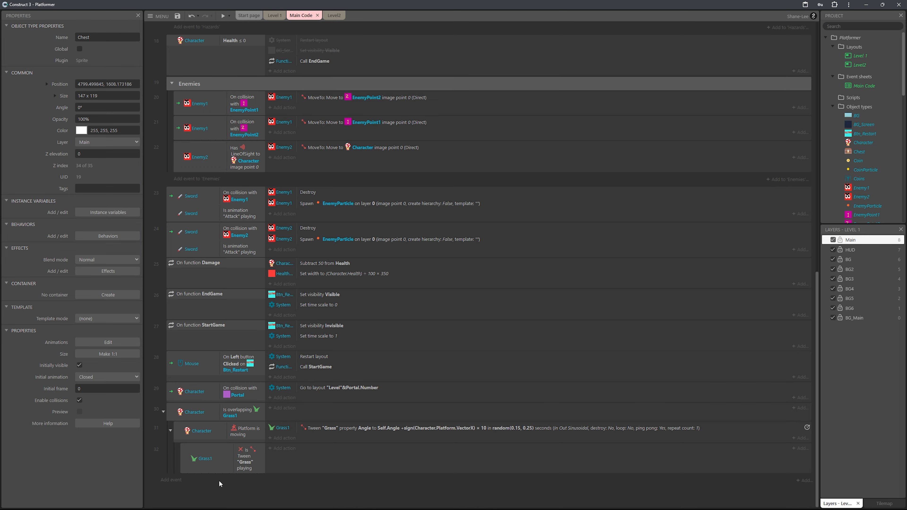
left_click(219, 479)
type("playe")
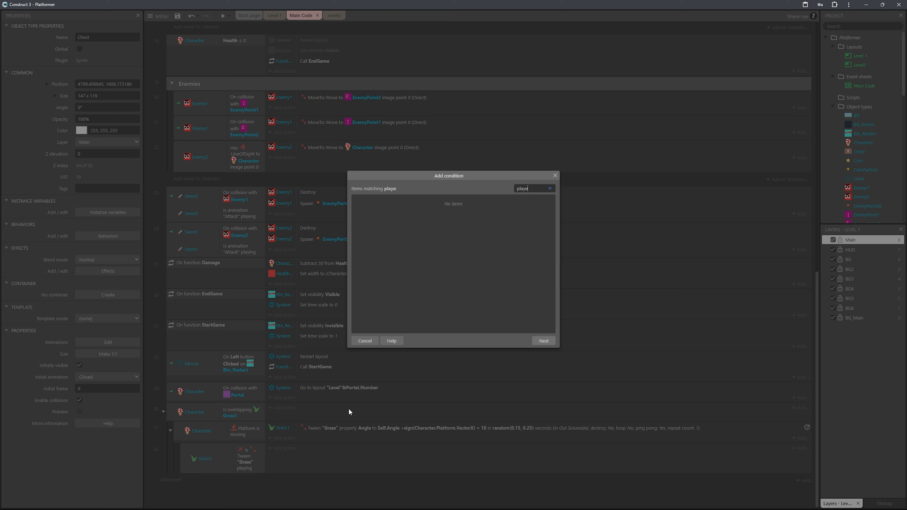
key("BackSpace")
key("BackSpace")
key("BackSpace")
key("BackSpace")
key("BackSpace")
type("char")
key("Return")
Set the new event's condition to Is overlapping another object, with Chest as the object.
type("on")
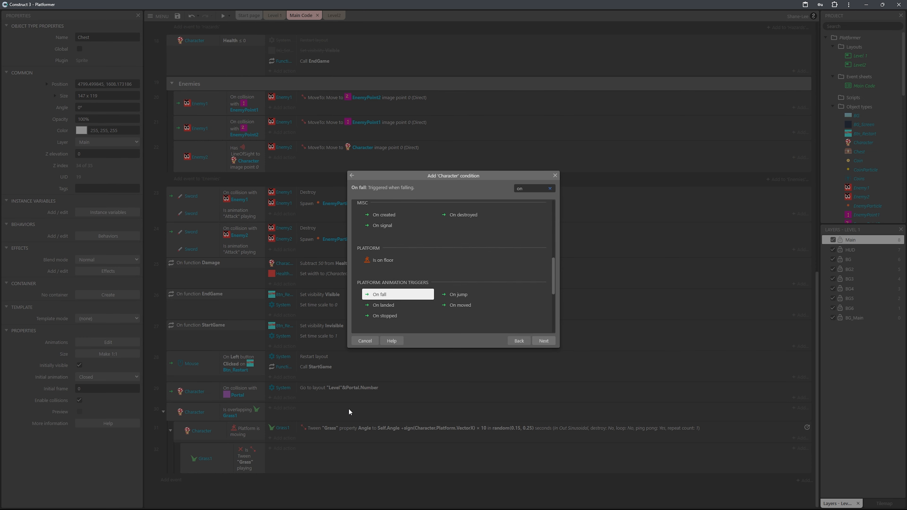
key("BackSpace")
key("BackSpace")
type("is over")
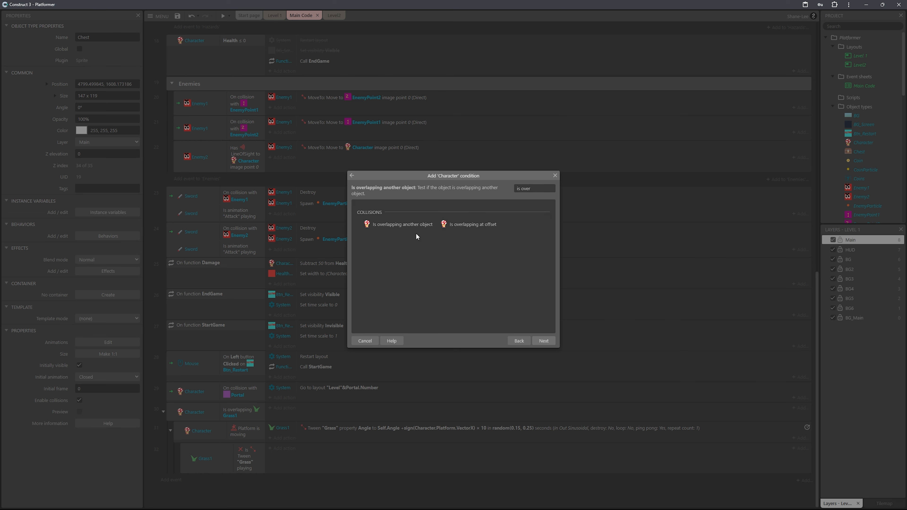
double_click(403, 224)
left_click(498, 263)
type("chest")
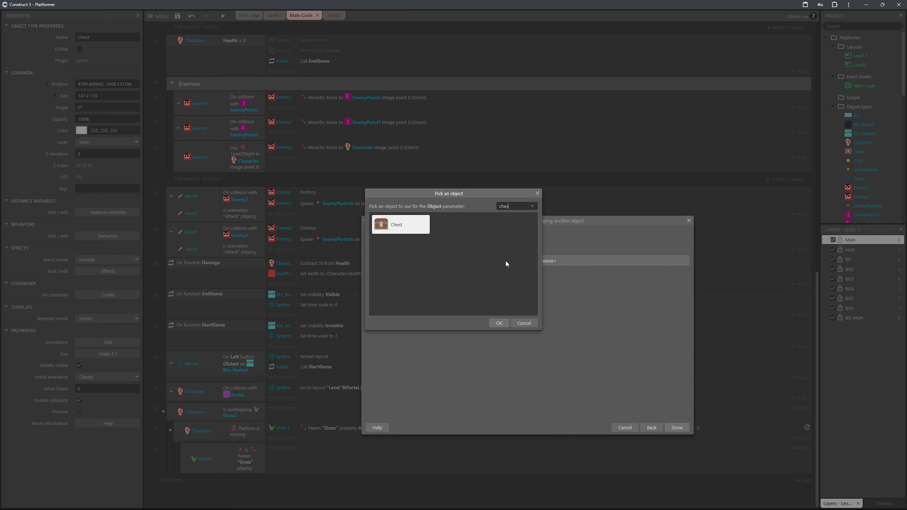
key("Return")
left_click(676, 427)
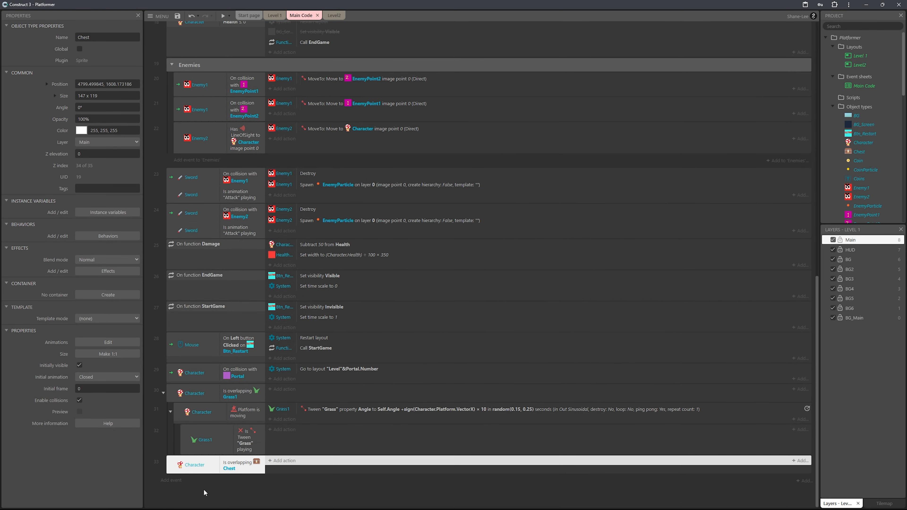
Add a Keyboard On key pressed condition for the E key to the chest overlap event.
right_click(174, 467)
mouse_move(222, 354)
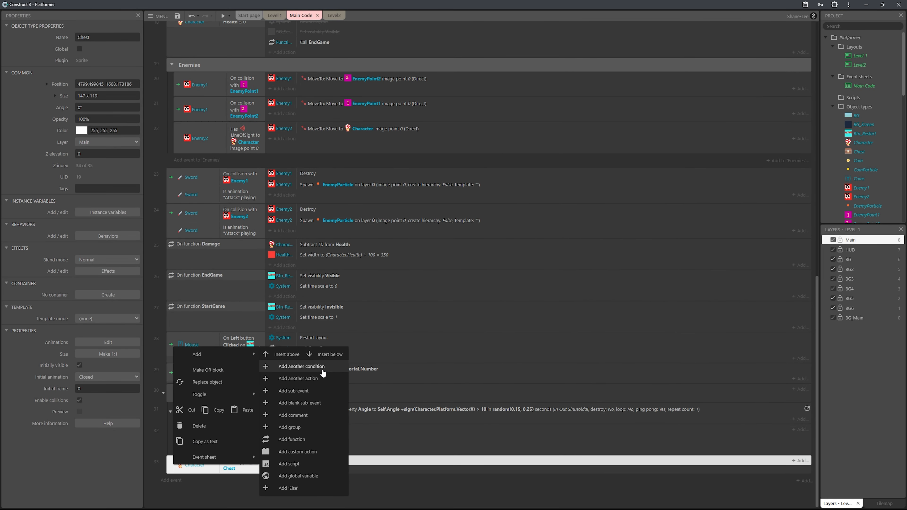
left_click(323, 373)
double_click(477, 230)
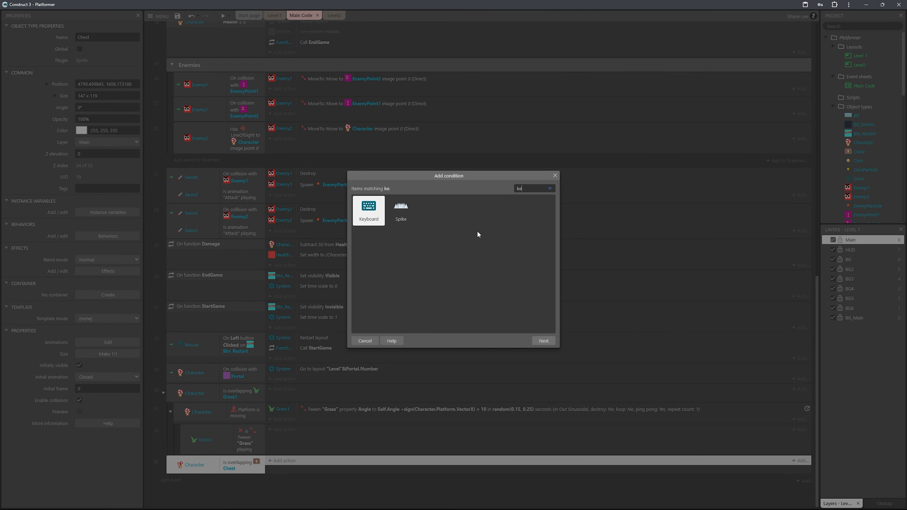
type("key")
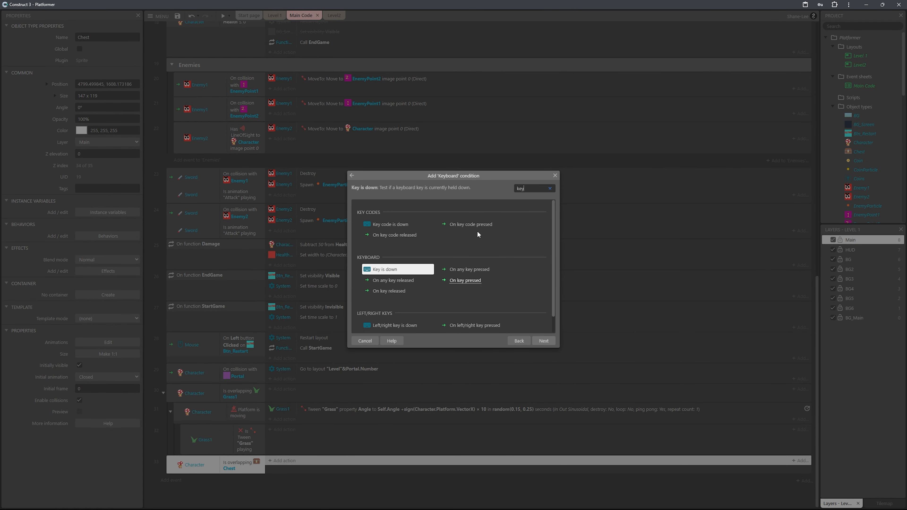
type(" pressed")
key("Return")
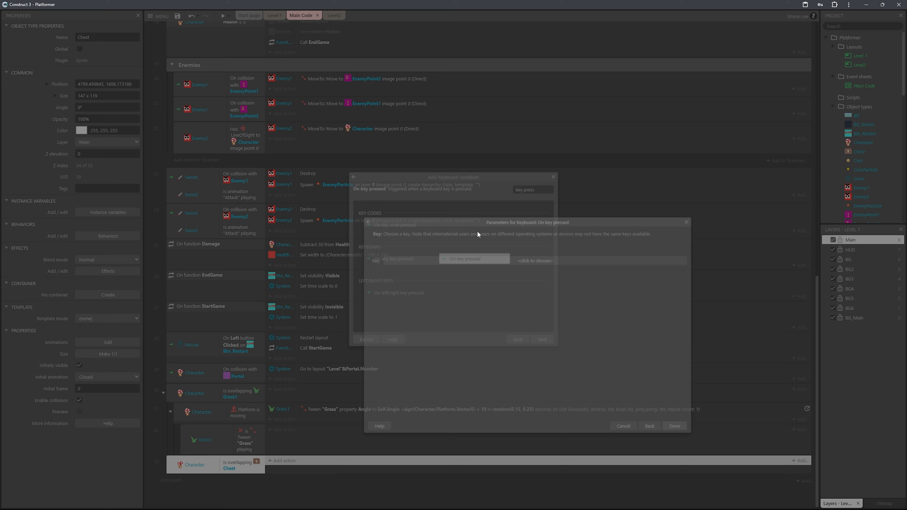
left_click(566, 262)
key("e")
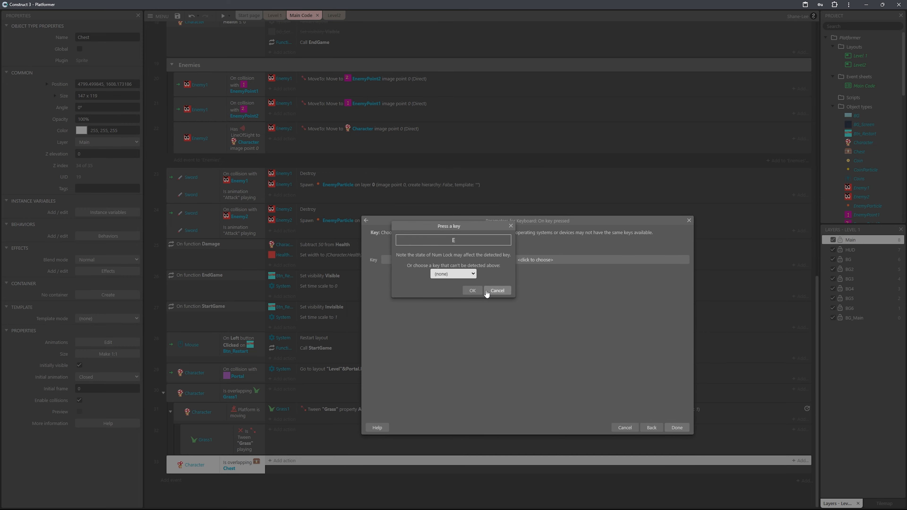
left_click(492, 290)
left_click(677, 428)
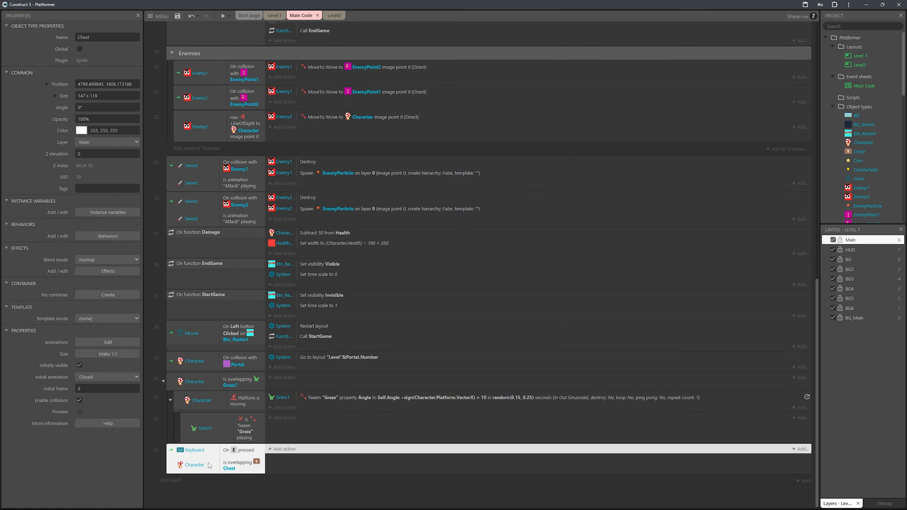
Add a Chest Set animation action to the E-key chest event, playing "Open" from the beginning.
left_click(285, 451)
type("chest")
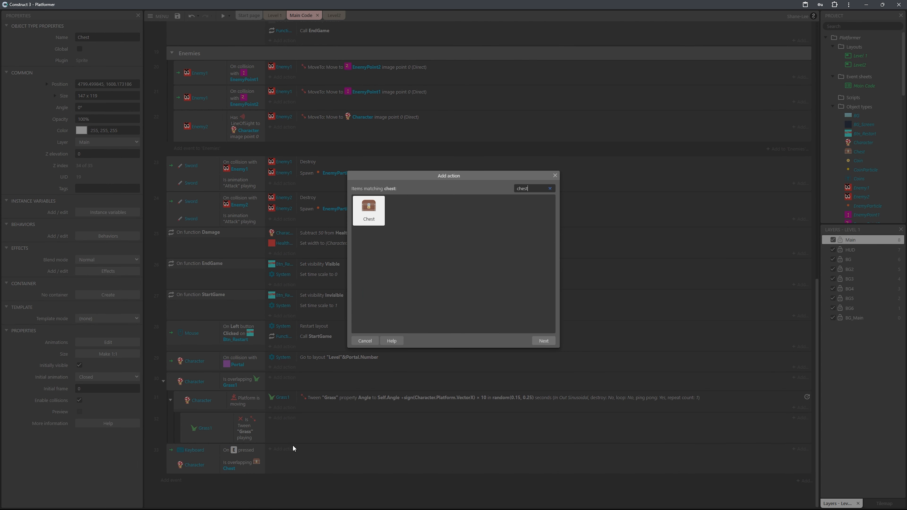
key("Return")
type("set ani")
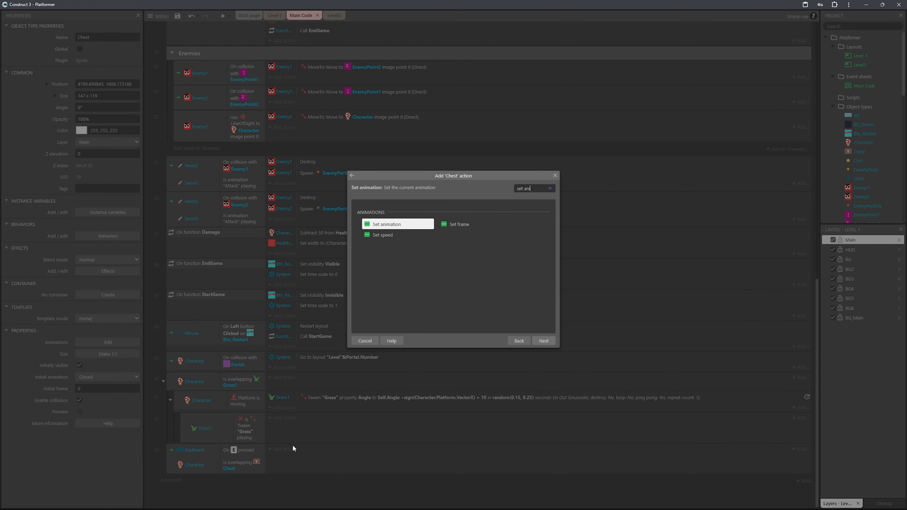
key("Return")
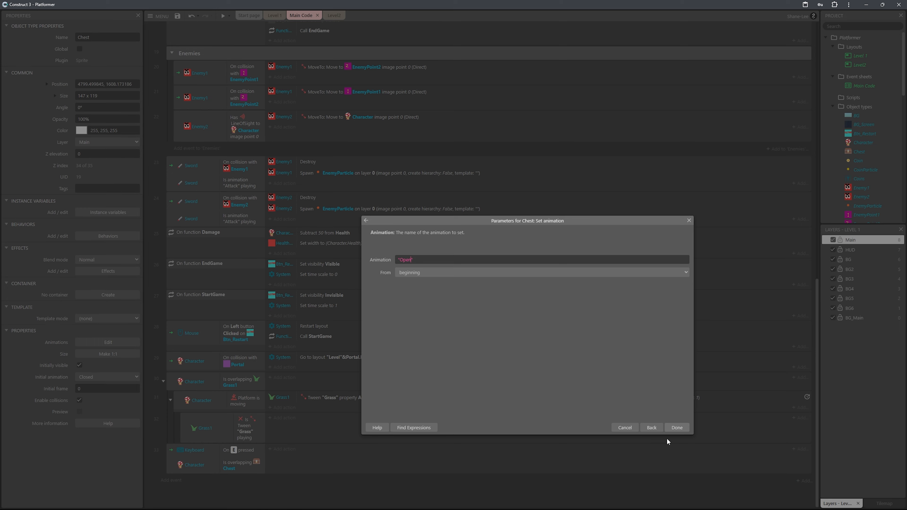
key("Return")
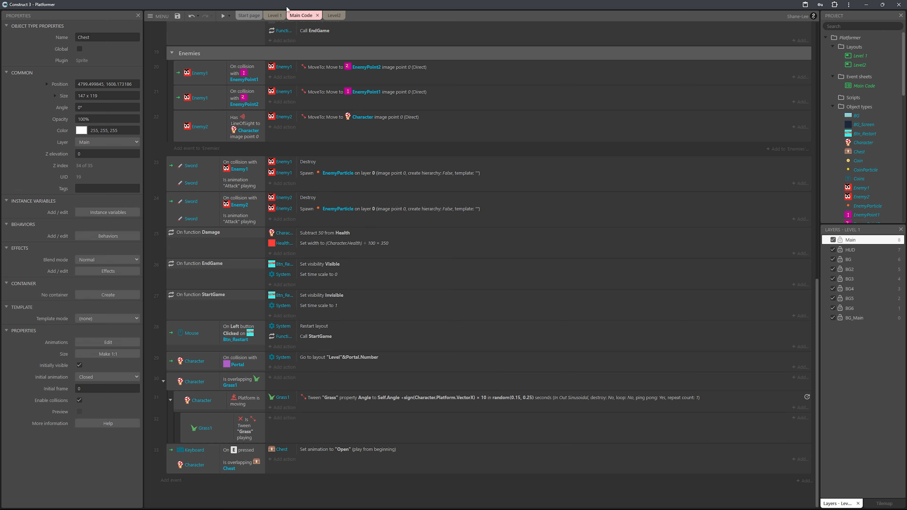
left_click(274, 15)
scroll(410, 188, "down", 5, "ctrl")
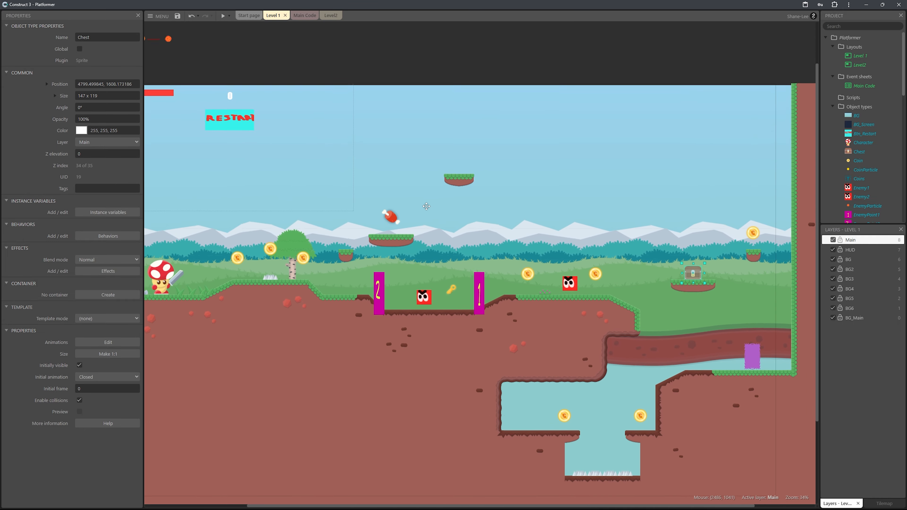
scroll(349, 77, "up", 3, "ctrl")
left_click(304, 15)
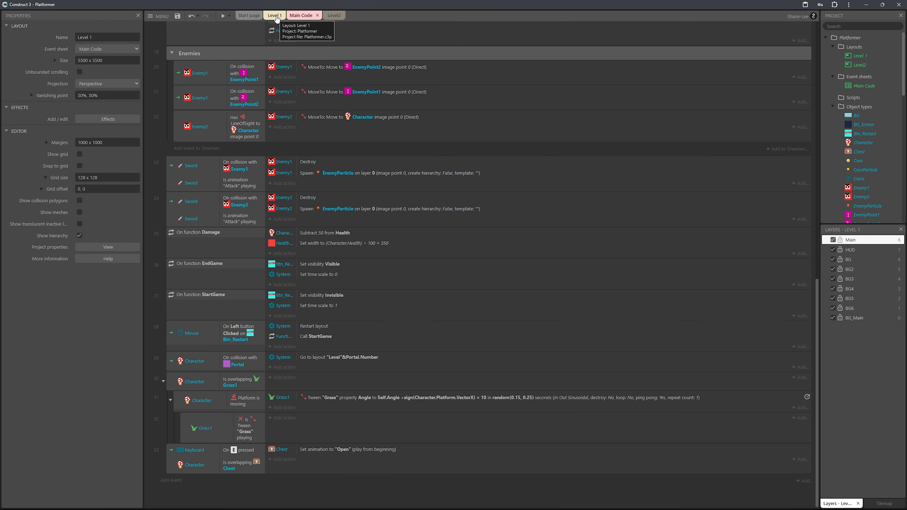
Add a Boolean instance variable named Key to the mushroom character in Level 1, with its initial value off.
left_click(277, 17)
scroll(326, 175, "down", 1)
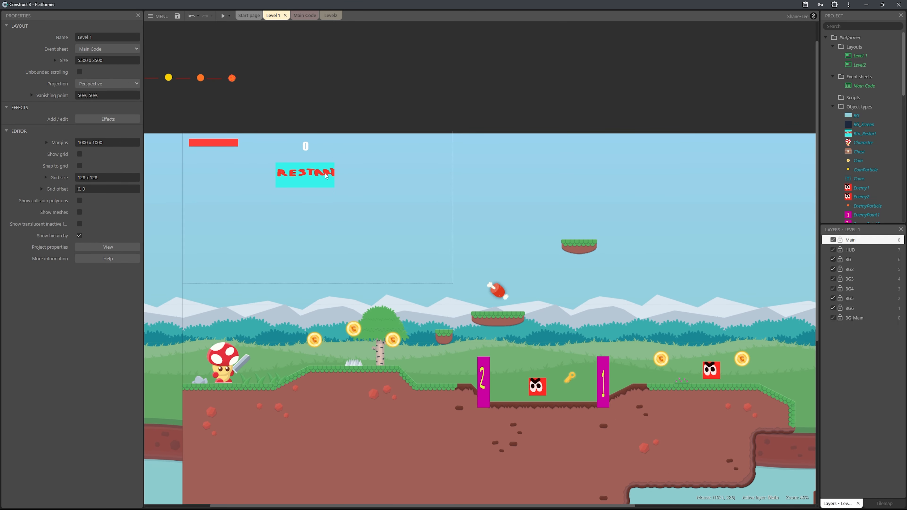
left_click(230, 370)
left_click(105, 271)
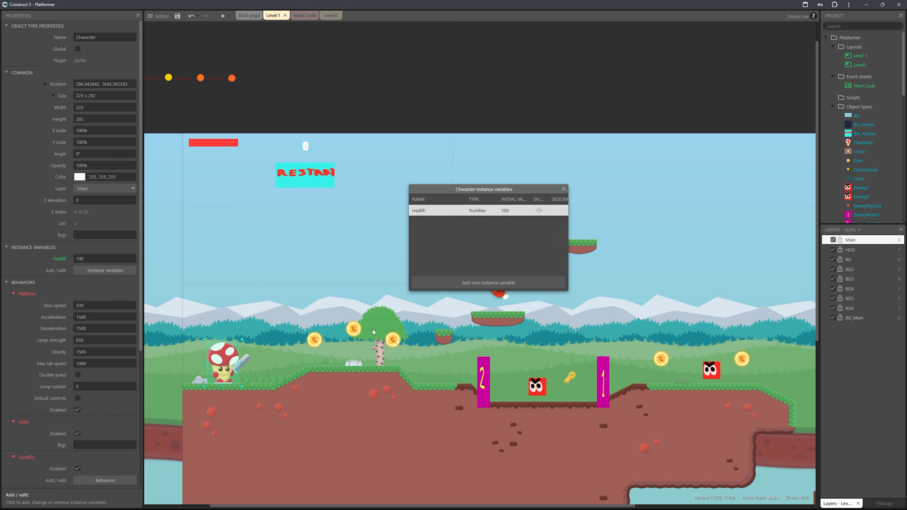
double_click(416, 264)
left_click(452, 242)
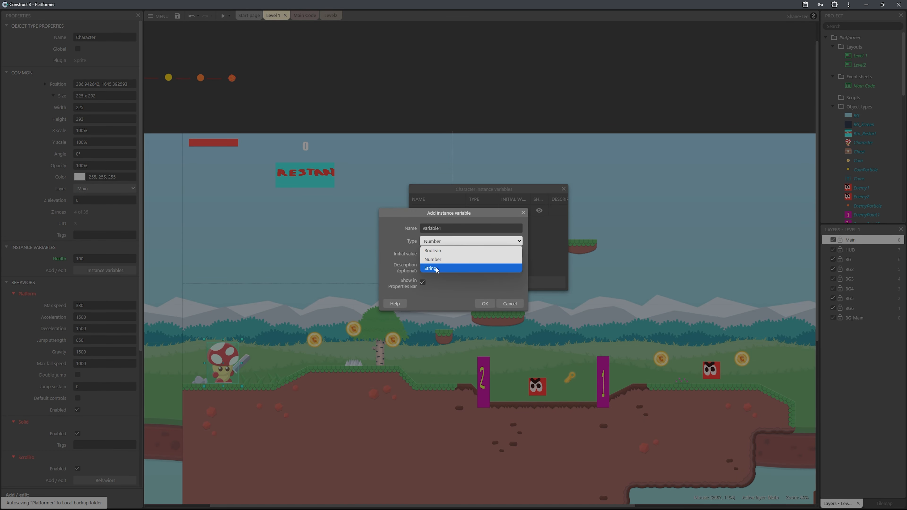
left_click(451, 265)
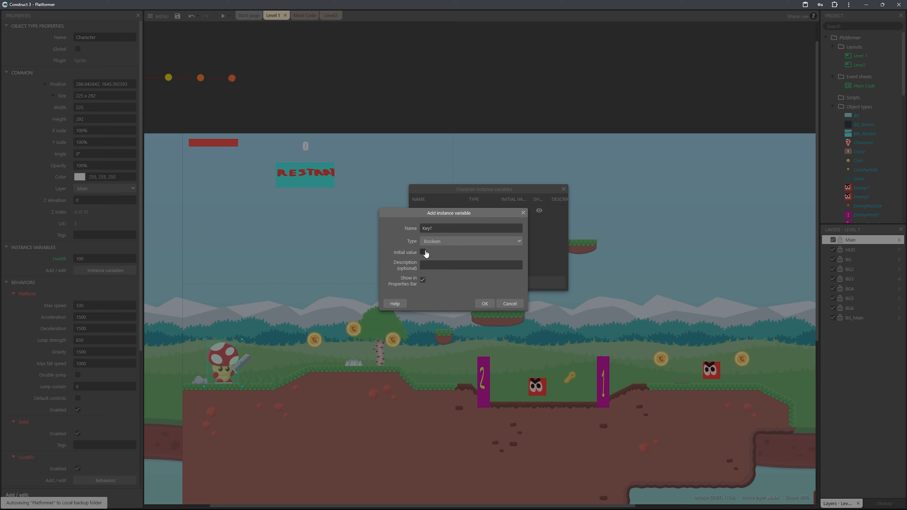
left_click(485, 303)
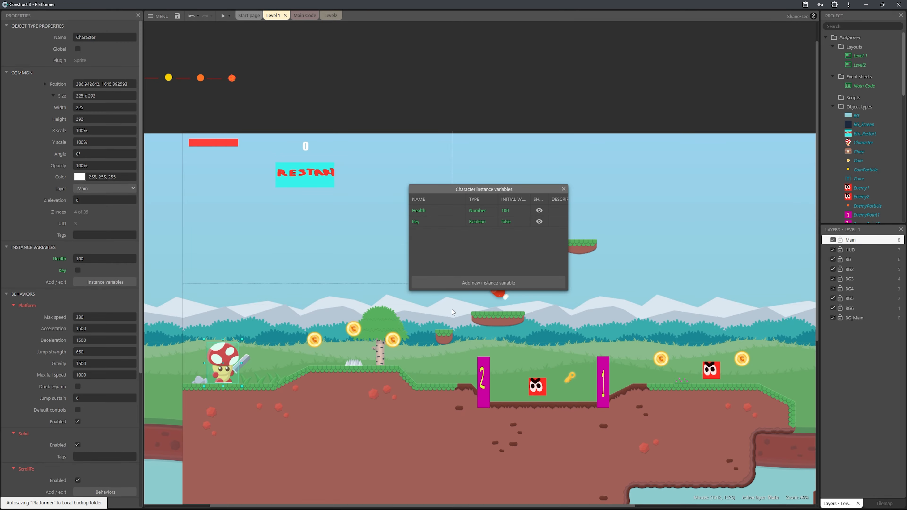
left_click(563, 189)
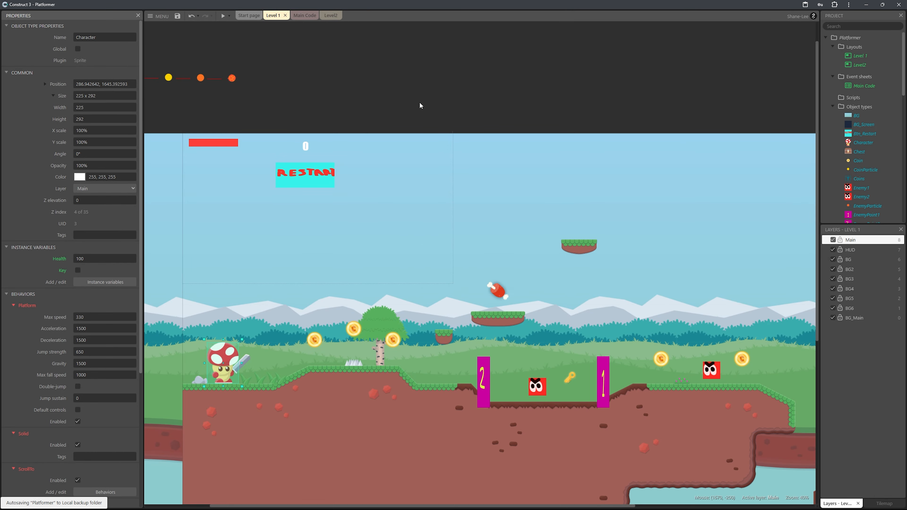
Start a new event at the end of the Main Code event sheet with Character's On collision with another object condition.
left_click(450, 101)
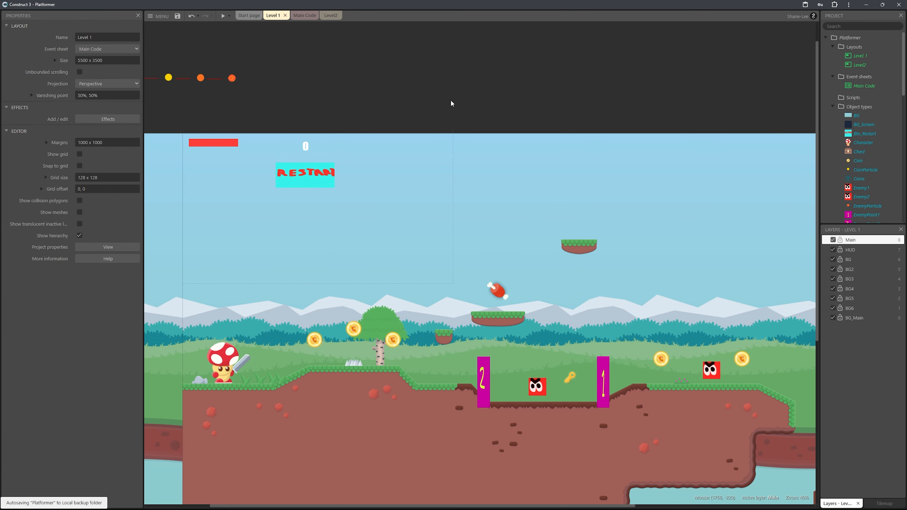
scroll(445, 227, "down", 2, "ctrl")
left_click(304, 15)
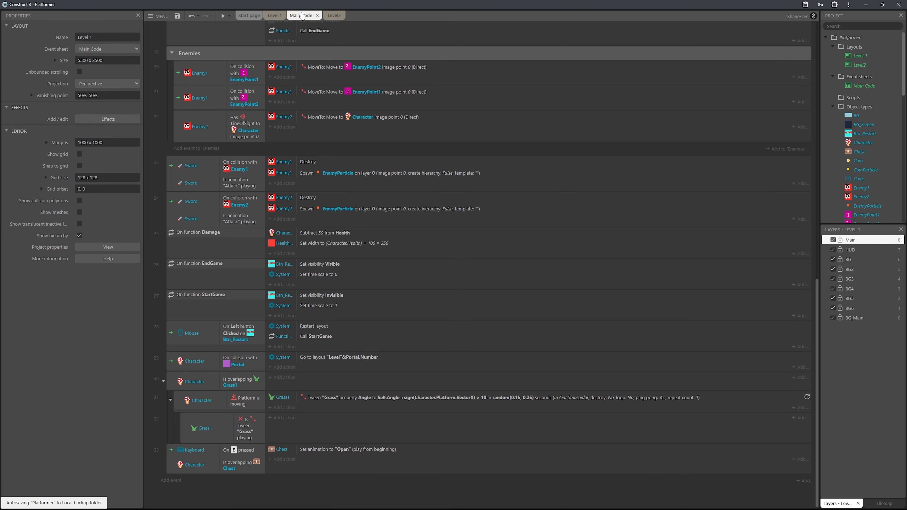
left_click(175, 480)
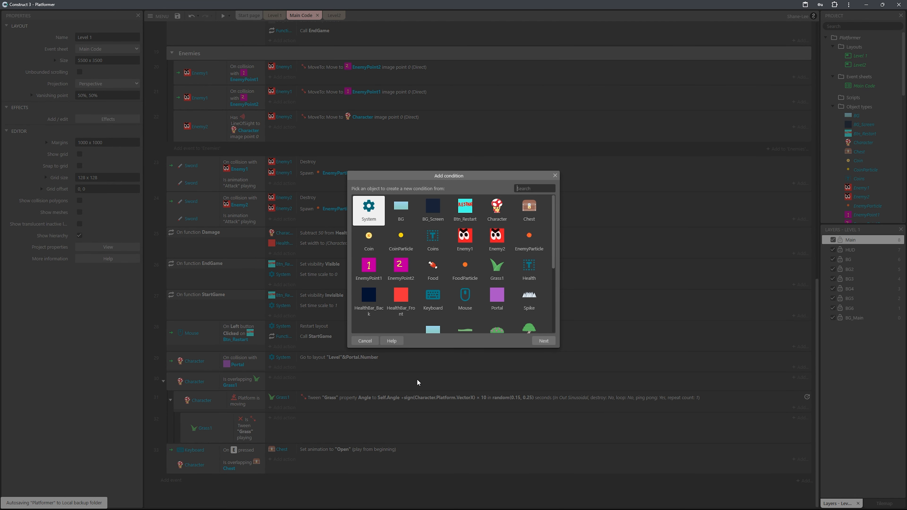
type("char")
key("Return")
type("on coll")
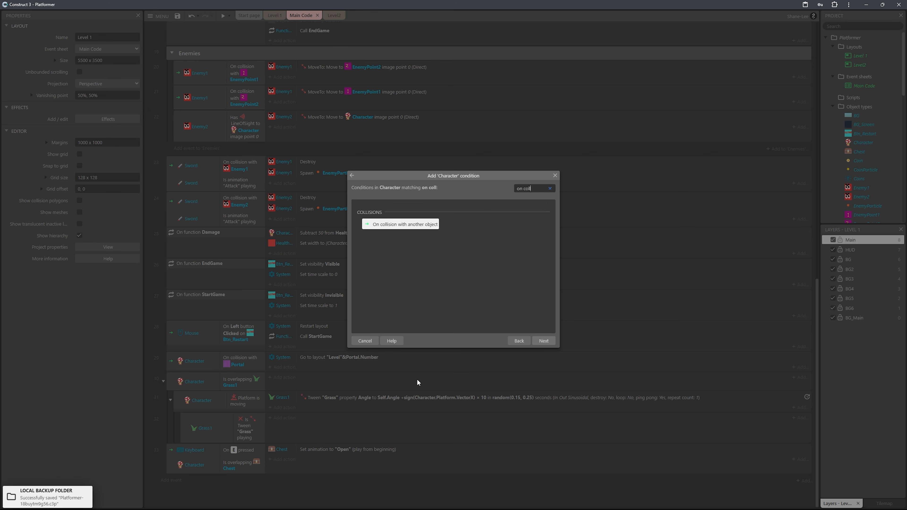
key("Return")
Choose the key sprite, Sprite9, as the object for the character's collision condition.
left_click(576, 260)
type("ke")
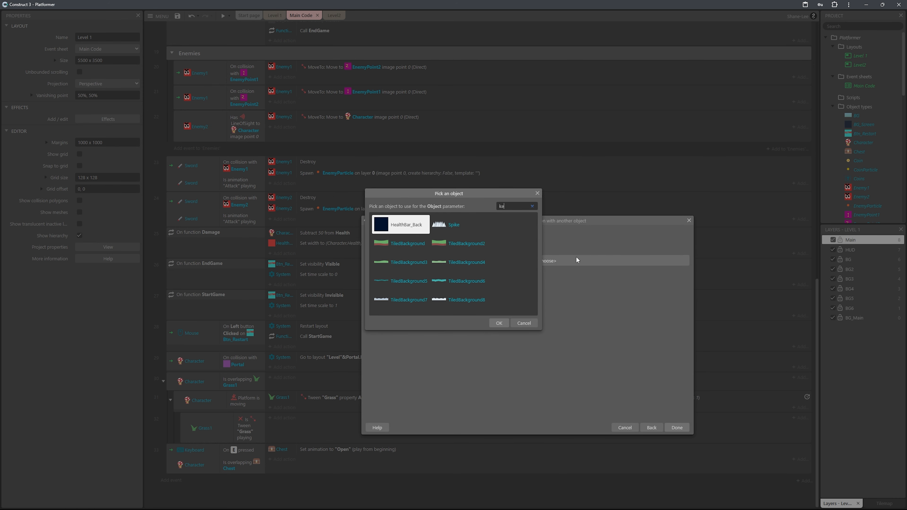
type("y")
key("BackSpace")
type("y")
key("ctrl+a")
key("BackSpace")
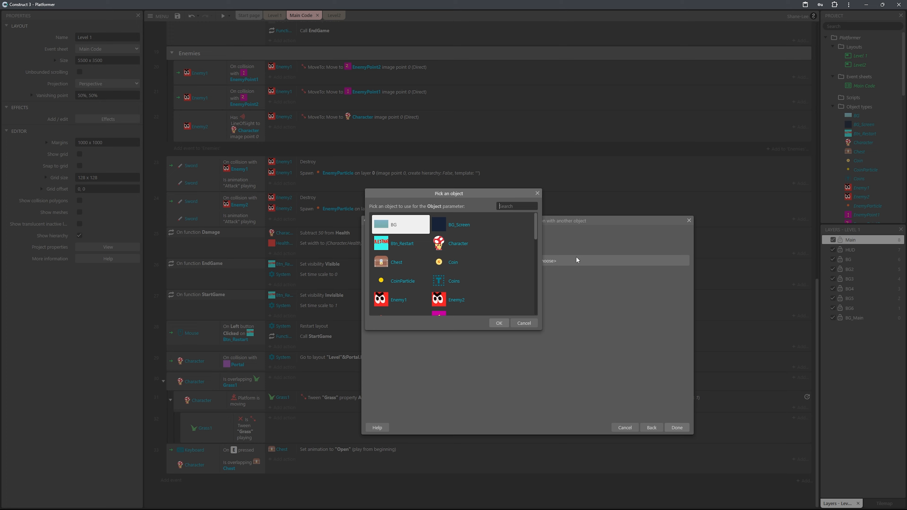
type("spri")
left_click(404, 303)
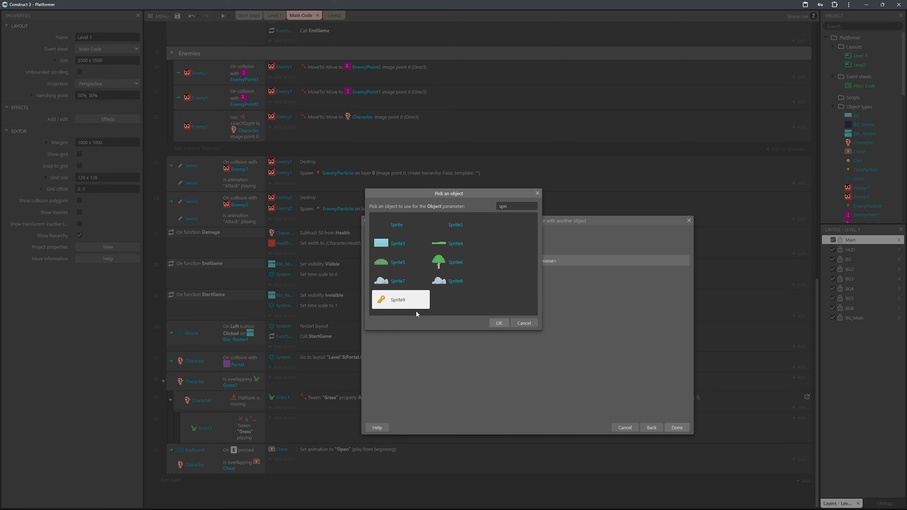
left_click(498, 322)
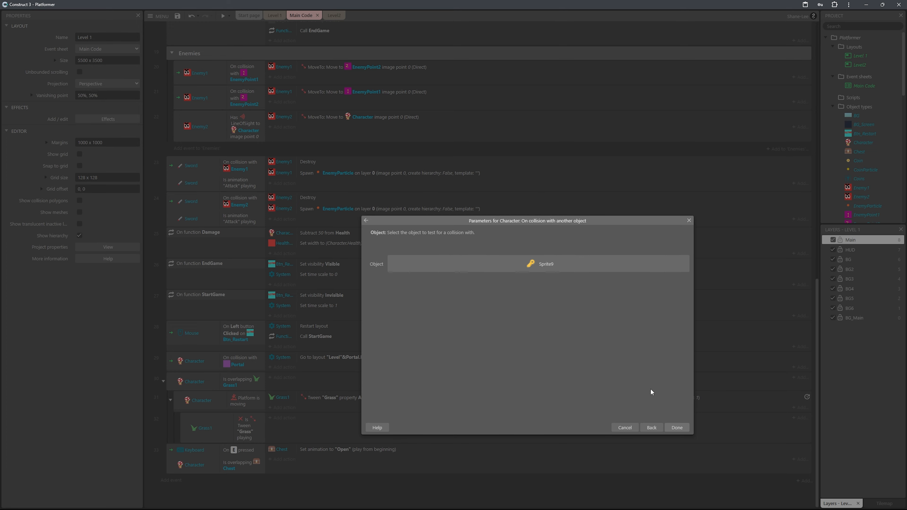
left_click(677, 428)
Add a Destroy action for the key sprite, Sprite9, to the key collision event.
left_click(285, 460)
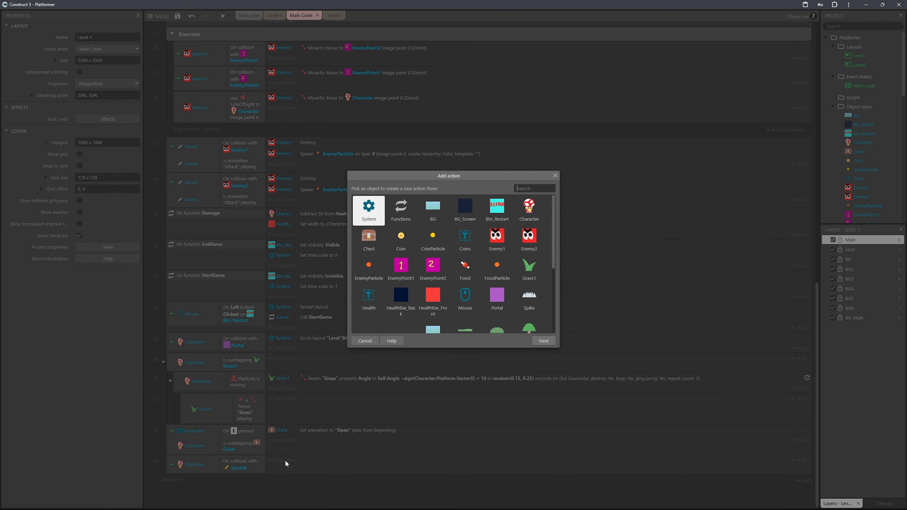
type("spr")
double_click(443, 245)
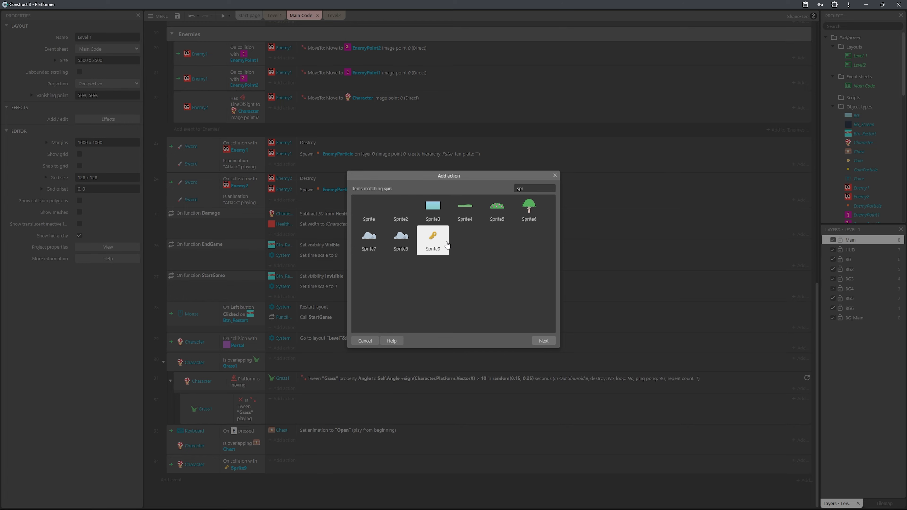
type("dest")
double_click(390, 260)
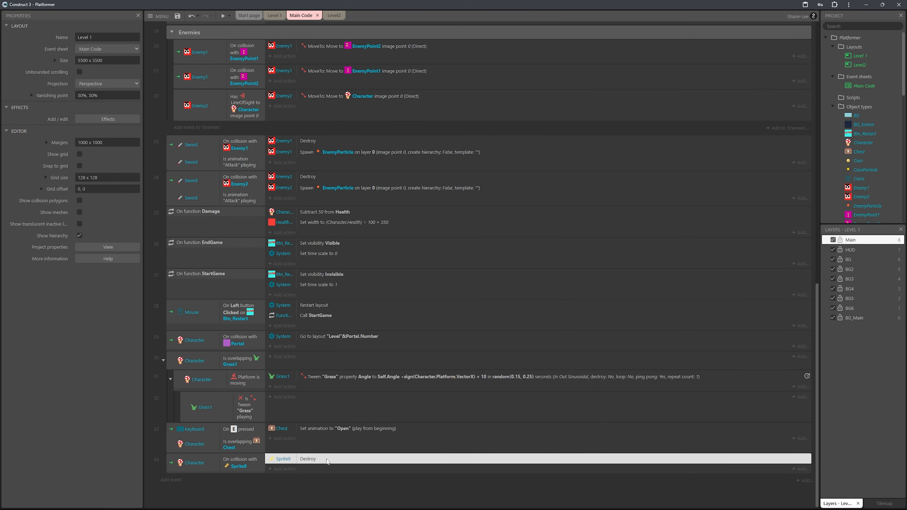
Start a second action in the key collision event, with Character as its object.
left_click(286, 474)
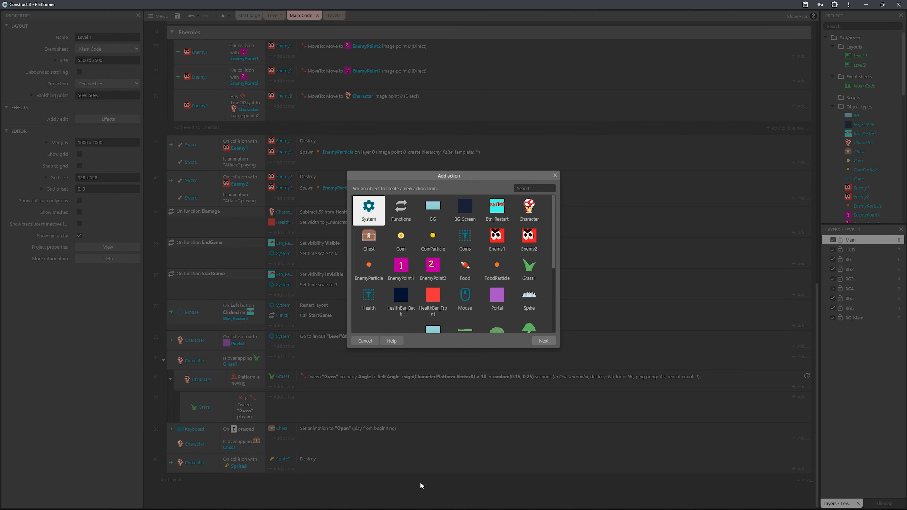
type("char")
key("Return")
type("set v")
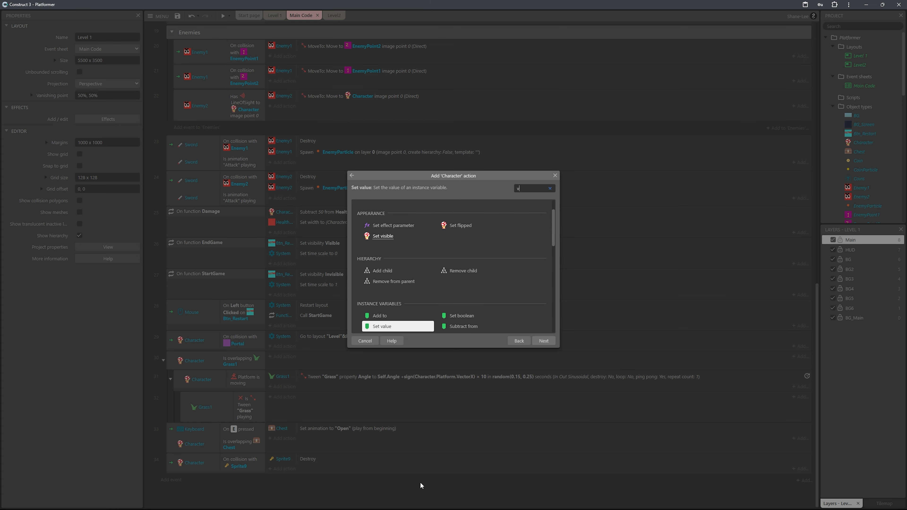
type("al")
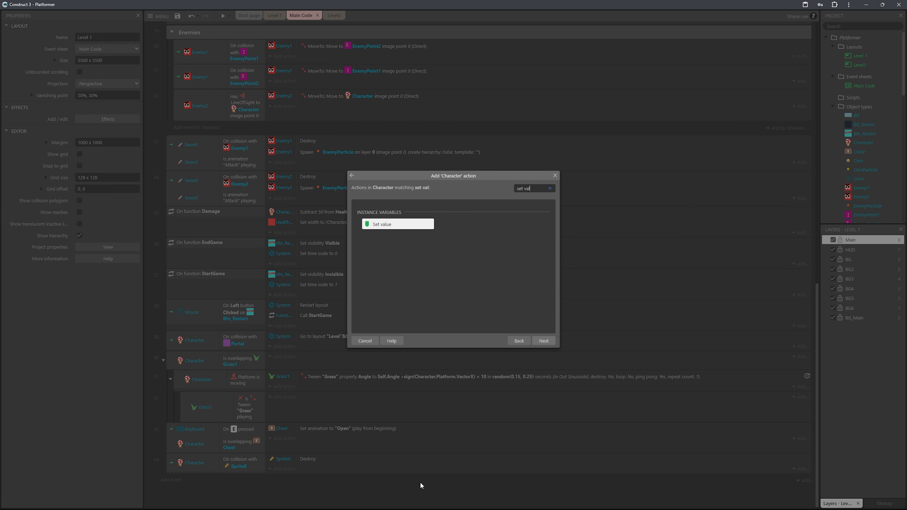
key("Return")
left_click(449, 260)
left_click(435, 285)
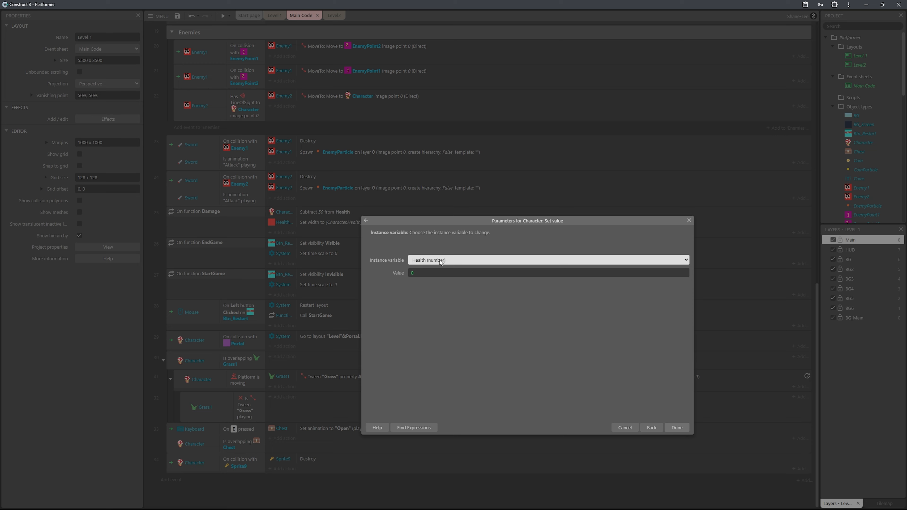
left_click(434, 286)
left_click(438, 260)
left_click(376, 227)
left_click(366, 221)
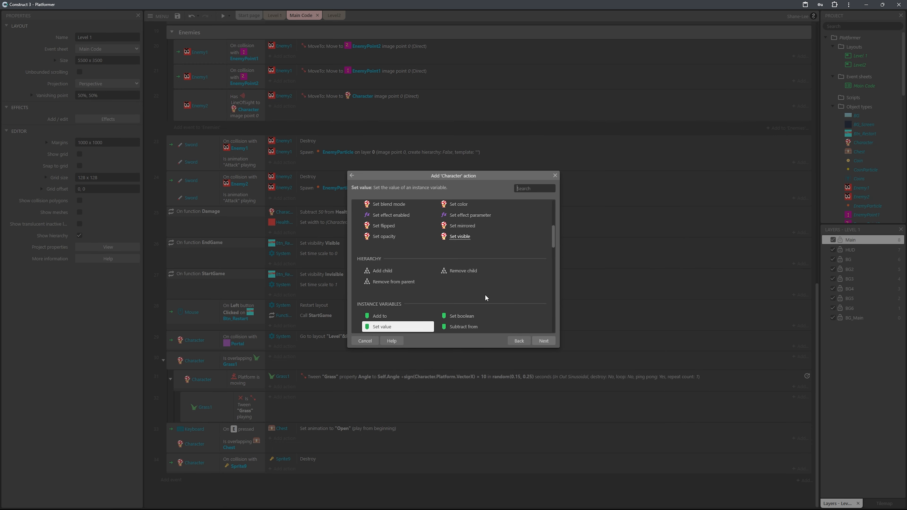
Use the Set boolean action to set the character's Key variable to True.
scroll(479, 303, "down", 3)
double_click(469, 248)
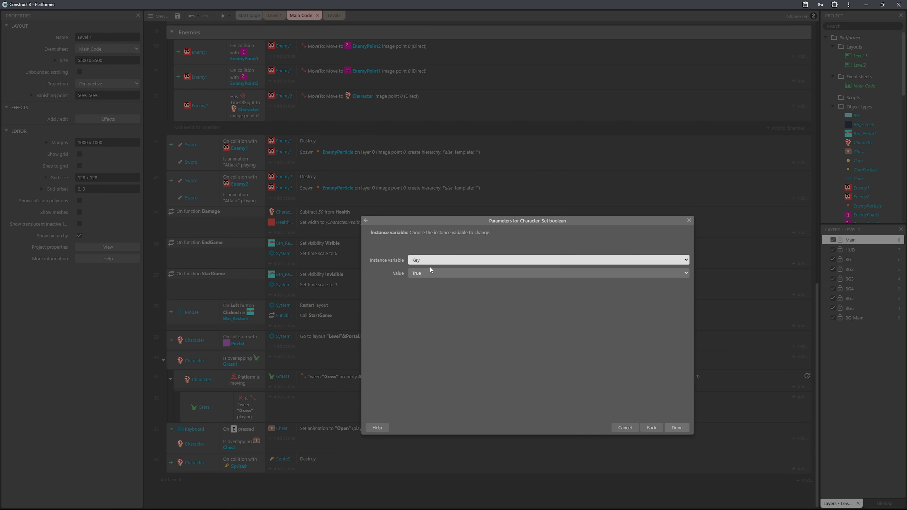
left_click(437, 261)
left_click(442, 266)
left_click(677, 428)
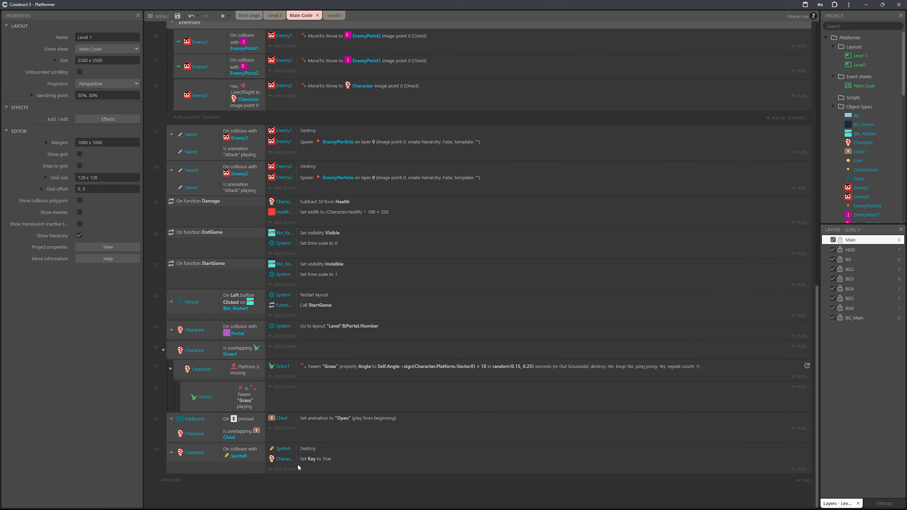
Rename the key sprite's object type in Level 1 to Key.
left_click(274, 16)
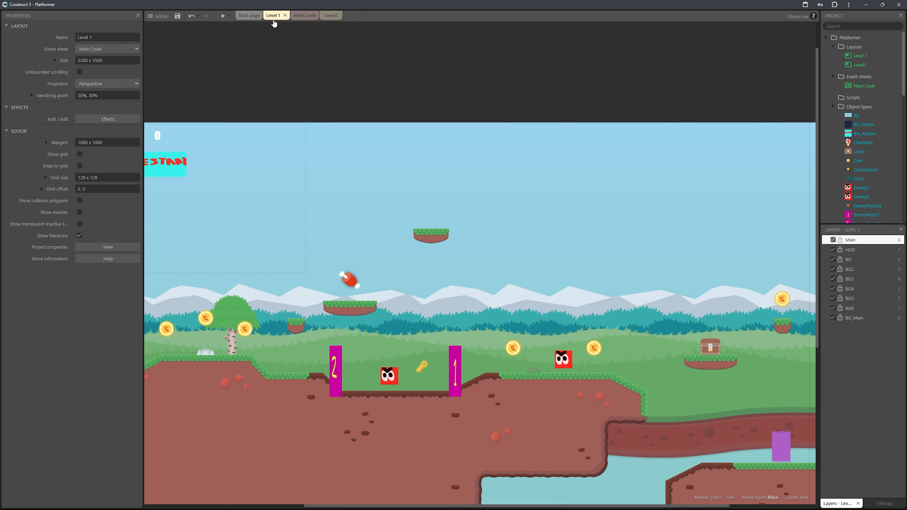
middle_click_drag(781, 330, 647, 336)
left_click(288, 373)
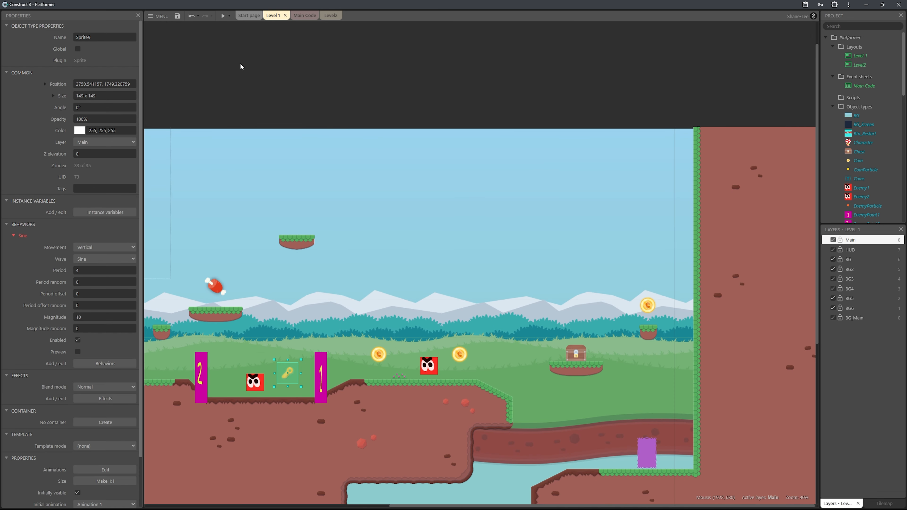
left_click(103, 40)
key("BackSpace")
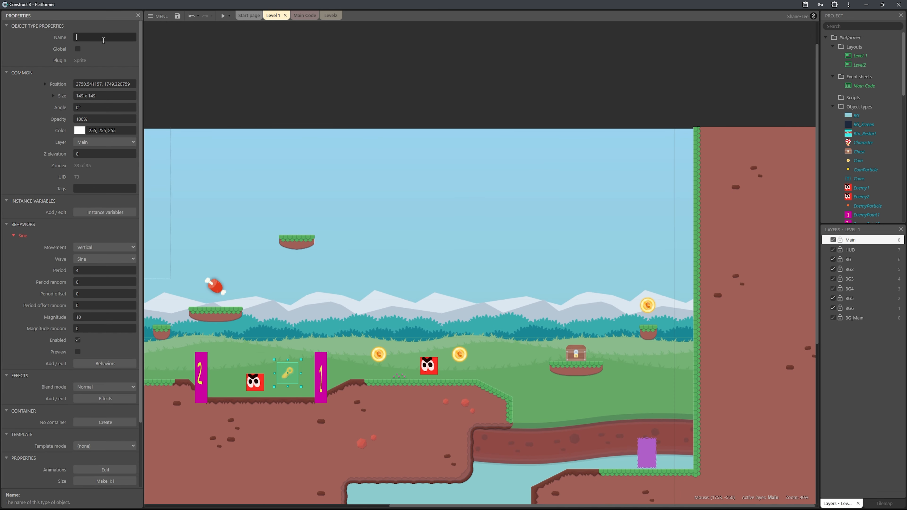
key("Return")
left_click(104, 37)
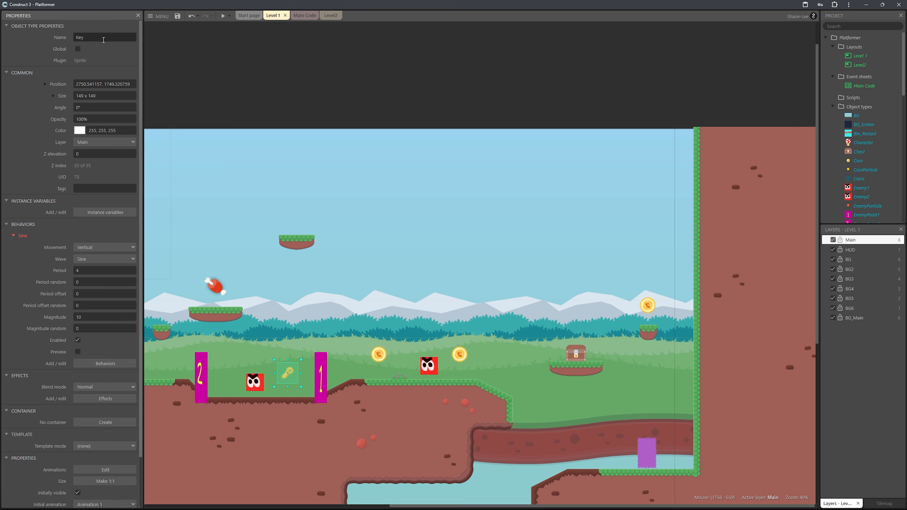
left_click(285, 494)
left_click(435, 362)
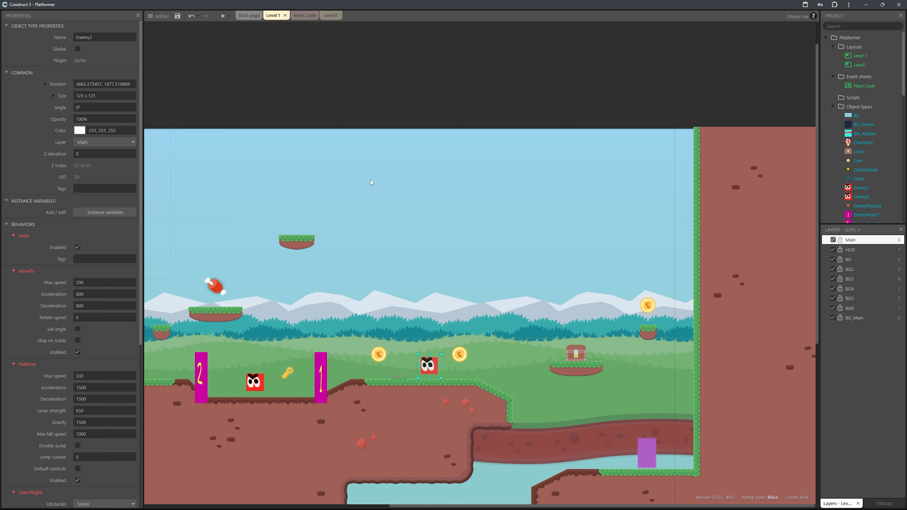
Start another condition on the main code's E-key chest event, with Character as its object.
left_click(288, 373)
left_click(371, 357)
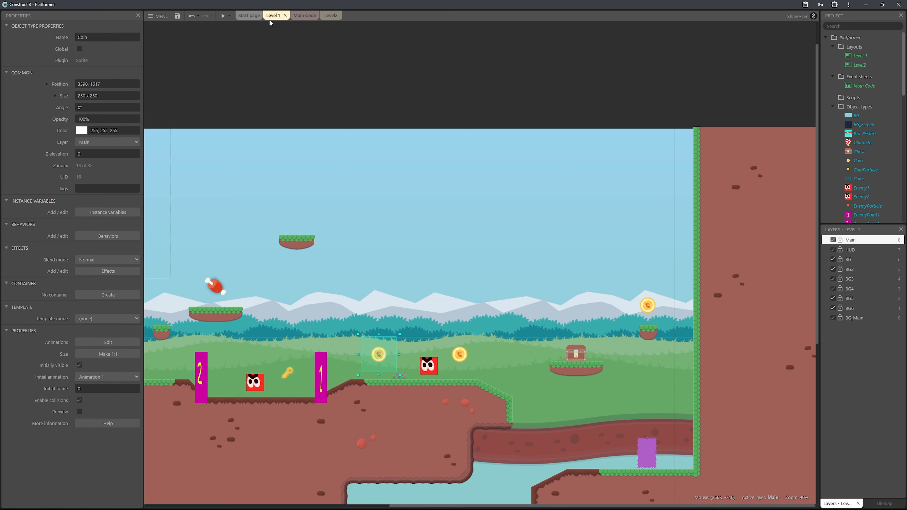
left_click(300, 15)
left_click(271, 471)
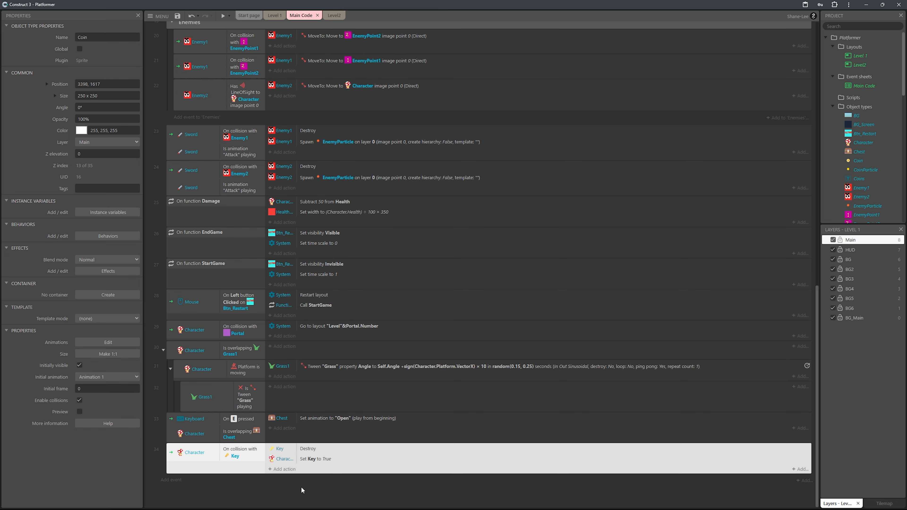
right_click(175, 427)
mouse_move(214, 326)
left_click(304, 335)
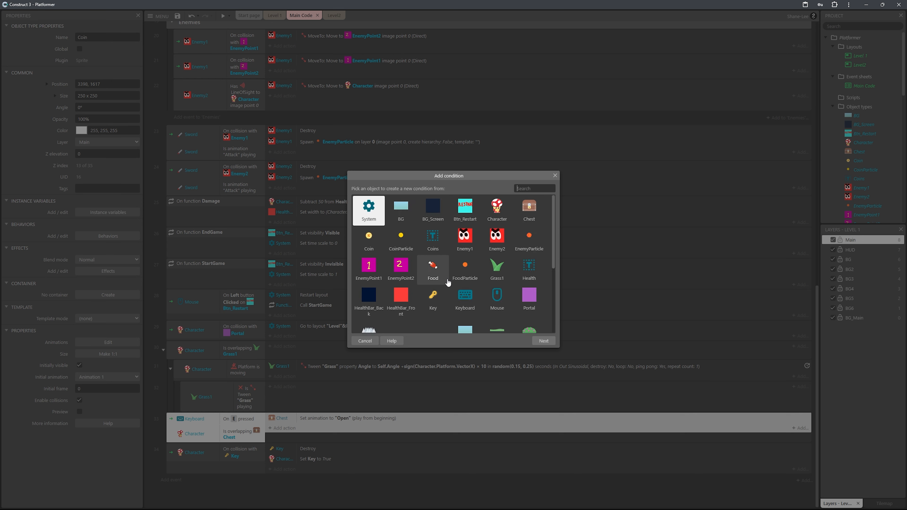
type("cha")
key("Return")
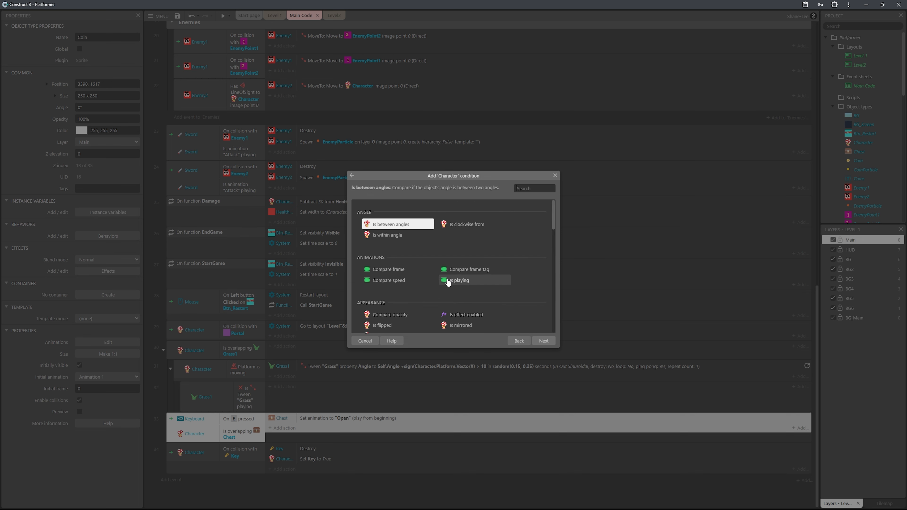
Use the Is boolean instance variable set condition to require the character's Key variable.
type("bool")
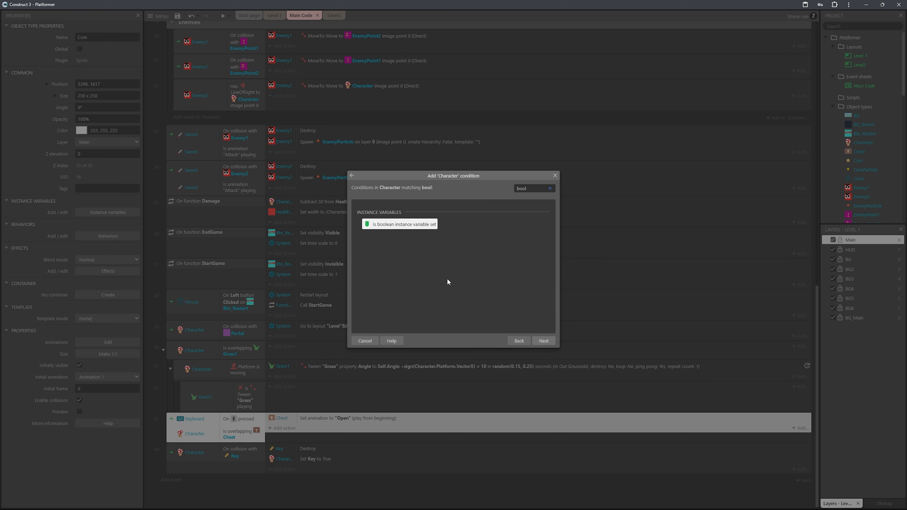
double_click(426, 223)
left_click(427, 261)
left_click(434, 270)
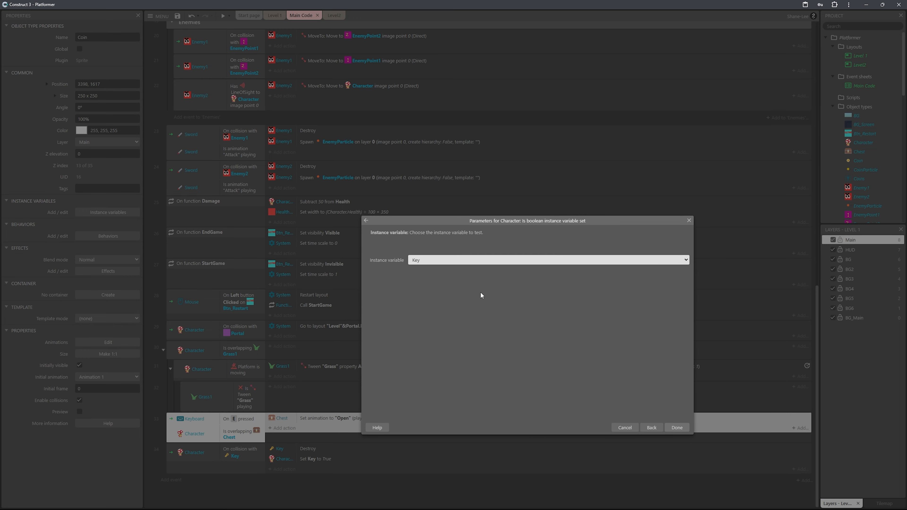
left_click(684, 430)
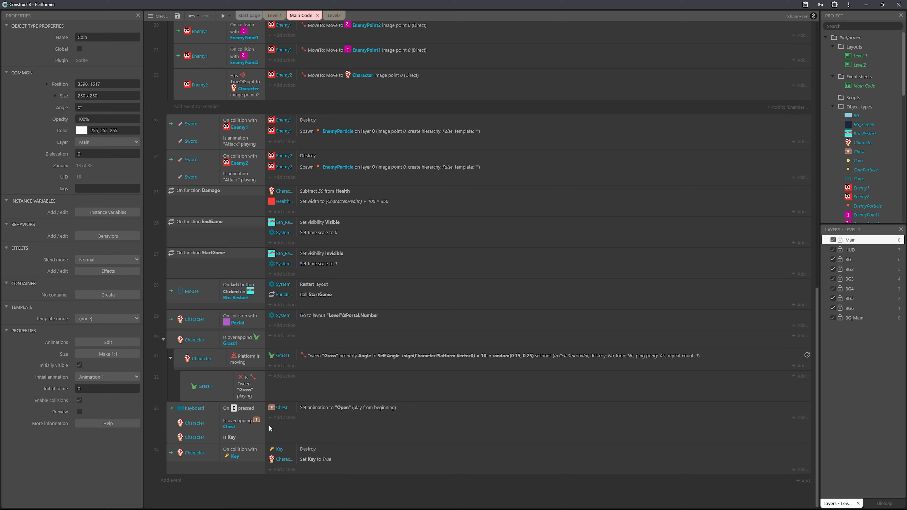
In Level 1, move the chest onto the hill before the spikes and the key beside the character, at about 636, 1534.
left_click(275, 15)
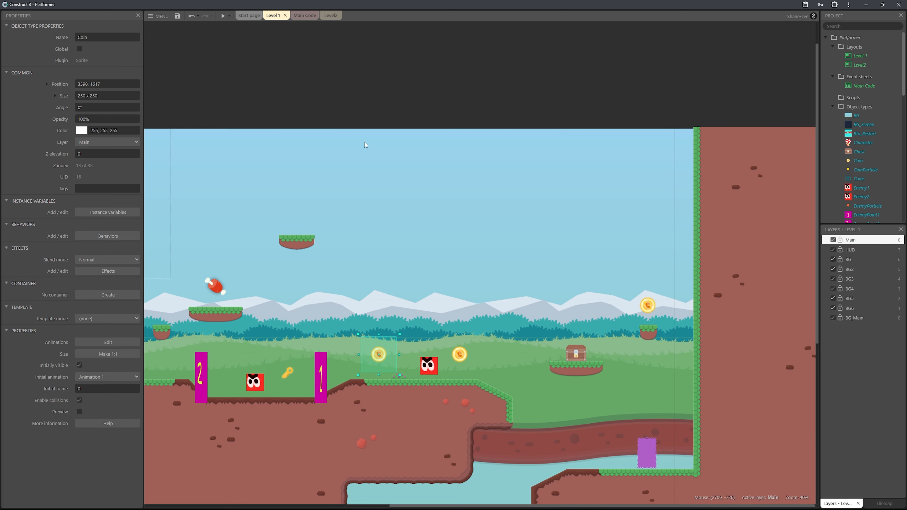
scroll(700, 278, "left", 3)
scroll(699, 279, "down", 2, "ctrl")
scroll(735, 268, "up", 2, "ctrl")
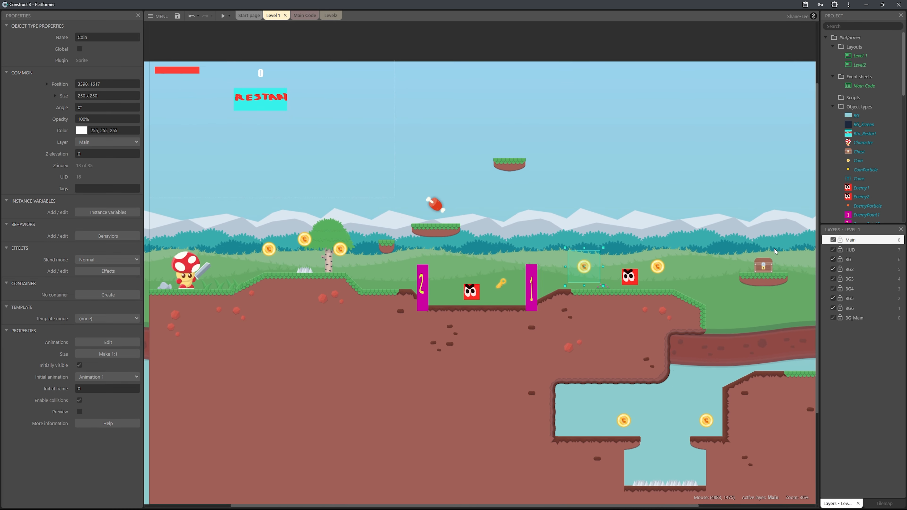
left_click(768, 267)
scroll(771, 267, "up", 5, "ctrl")
scroll(225, 28, "down", 6, "ctrl")
scroll(225, 28, "up", 5, "ctrl")
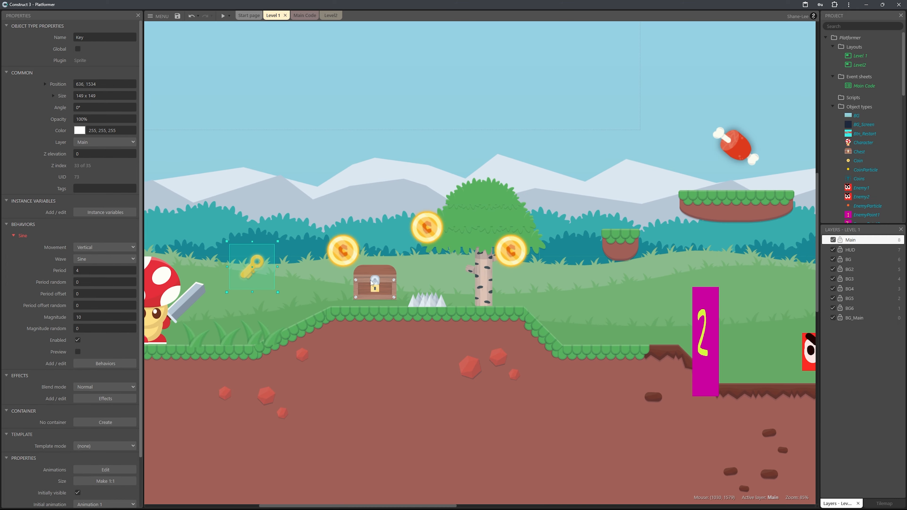
Preview Level 1, collect the key, test opening the chest with it, and close the preview.
left_click(223, 15)
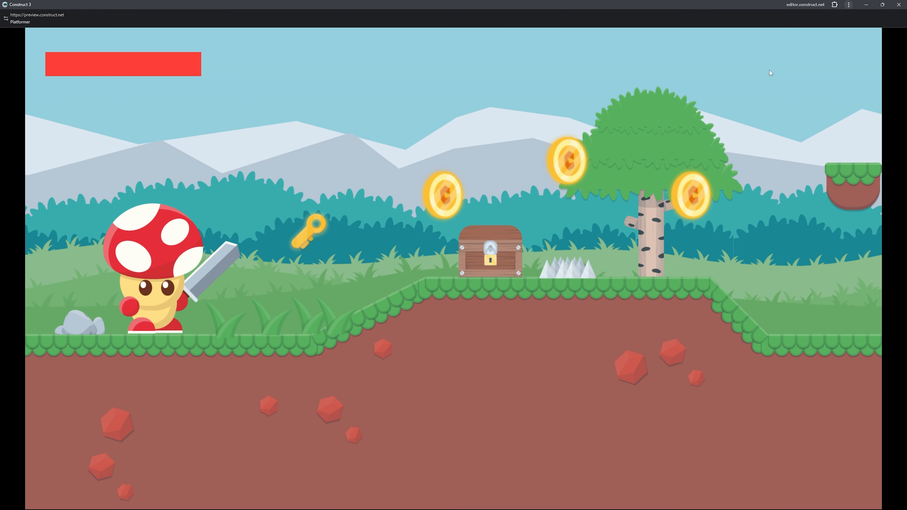
key("Right")
key("Up")
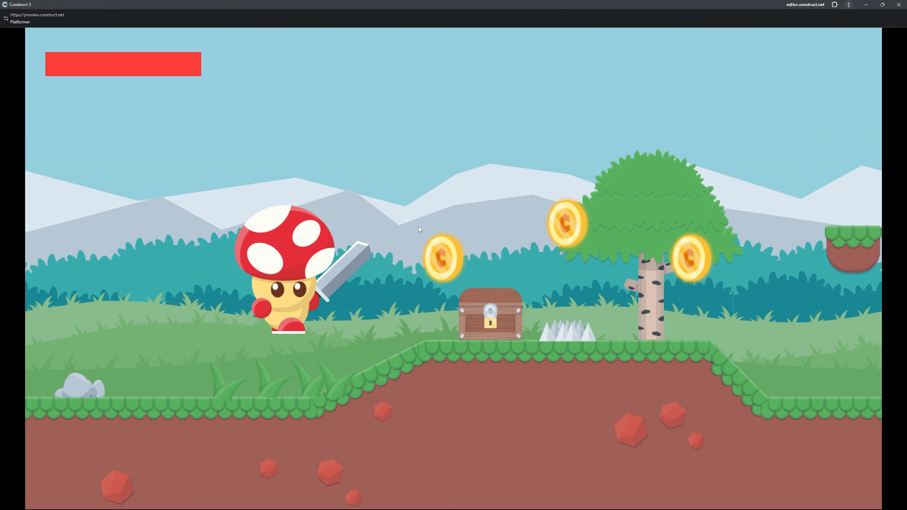
key("Right")
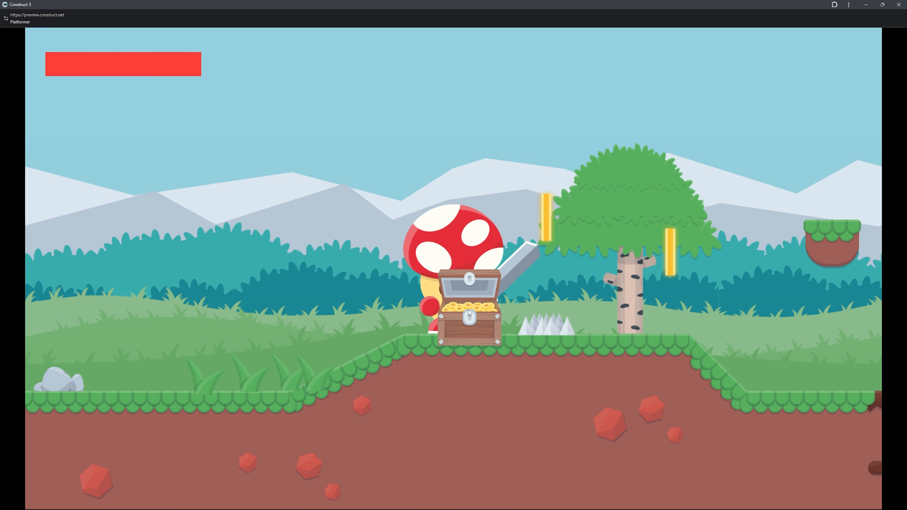
key("Left")
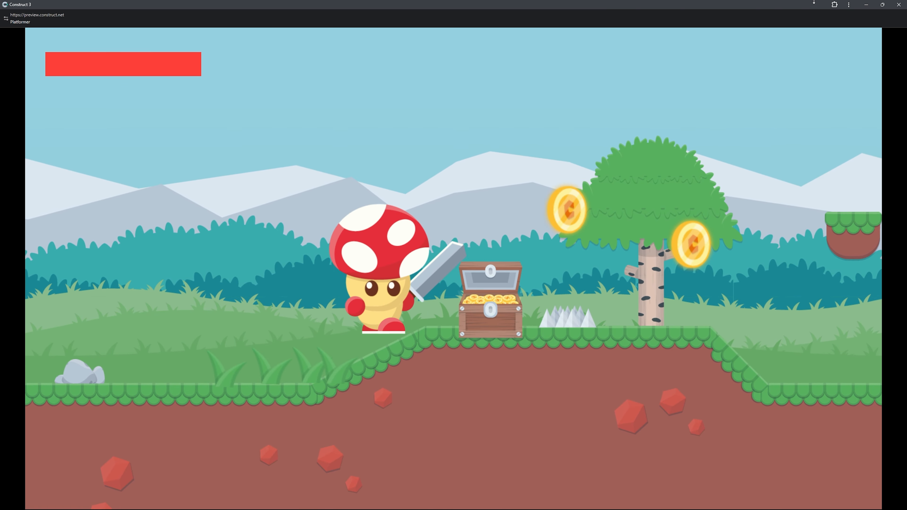
left_click(901, 4)
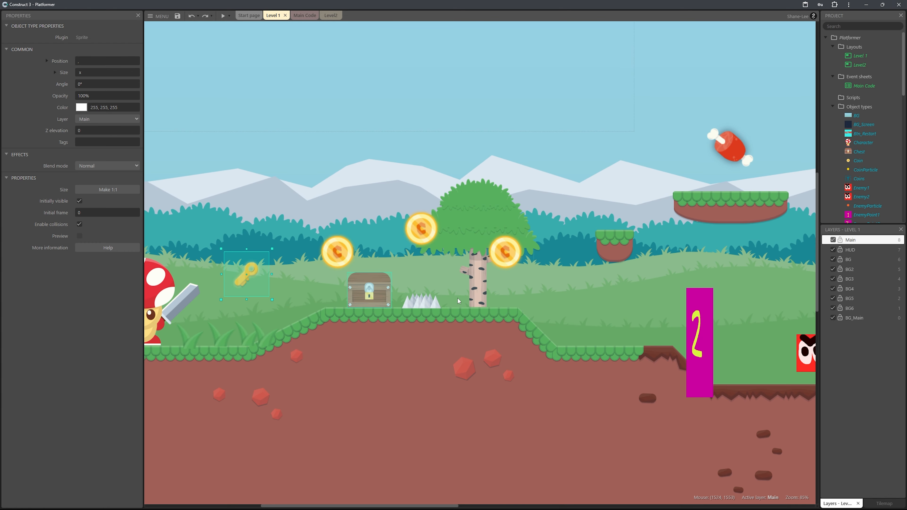
Reposition the key past the tree, at about 1633, 1563.
key("ctrl+z")
left_click_drag(255, 274, 556, 277)
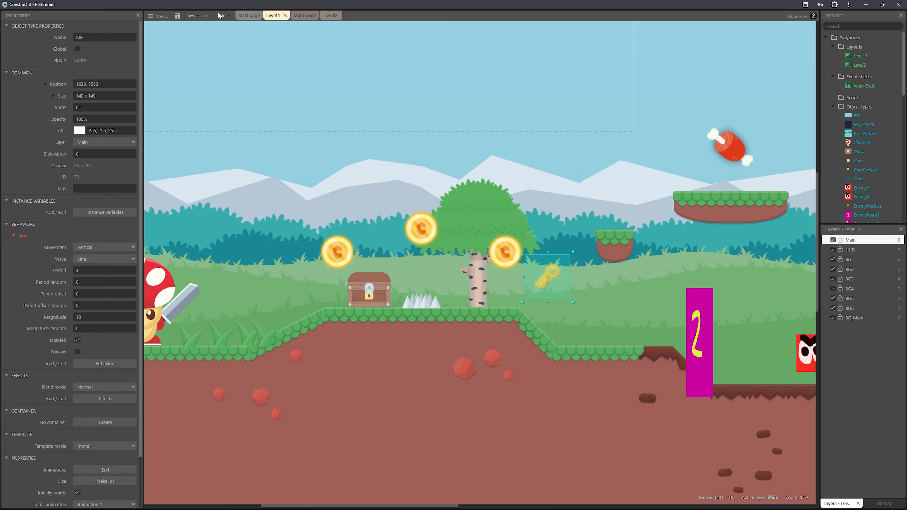
Preview Level 1 again and try to open the chest without the key.
key("F5")
key("Right")
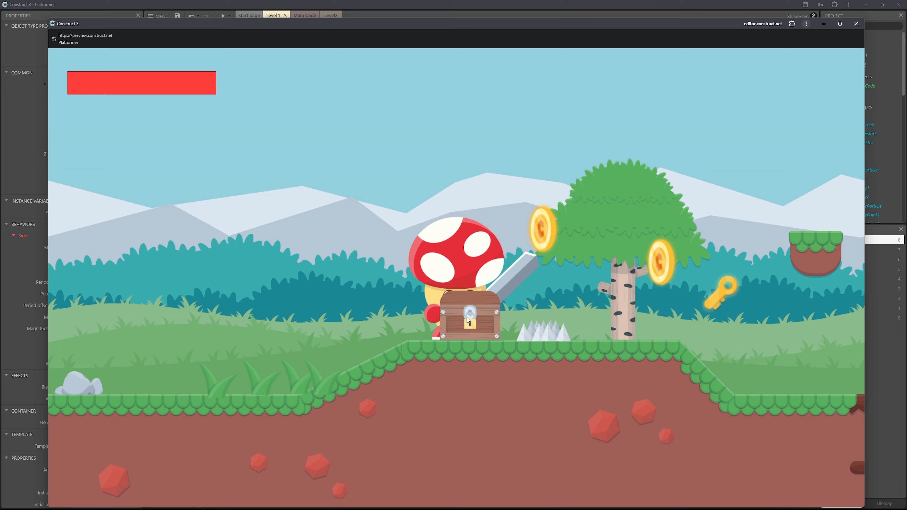
key("Left")
key("Right")
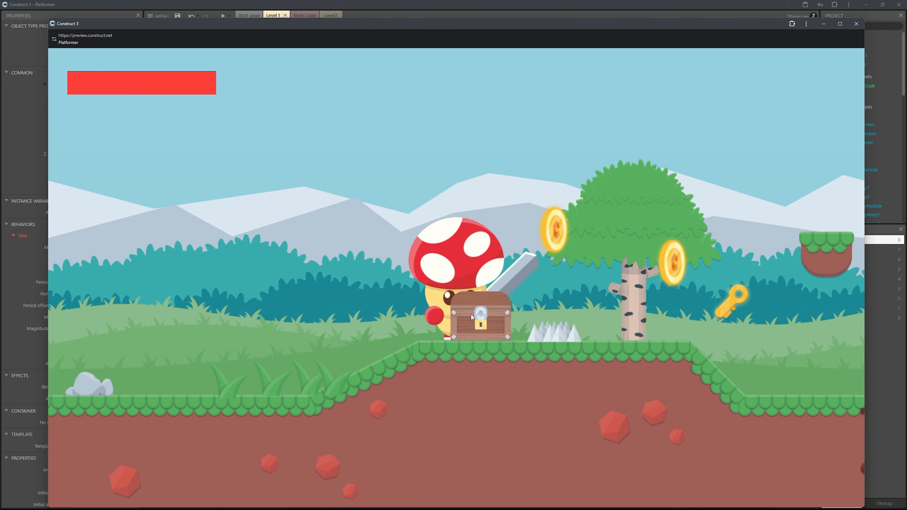
key("Left")
Collect the key past the tree, return to test opening the chest, and close the preview.
key("Up")
key("Right")
key("Right")
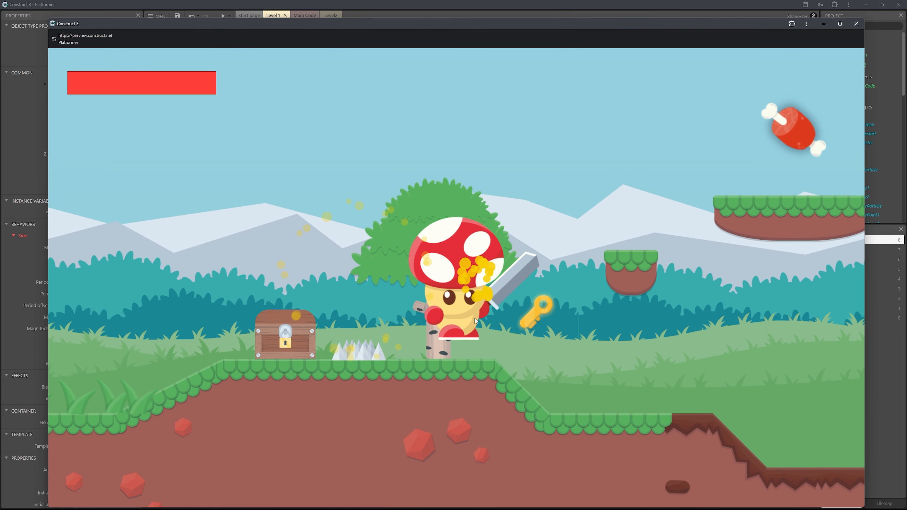
key("Left")
key("Left")
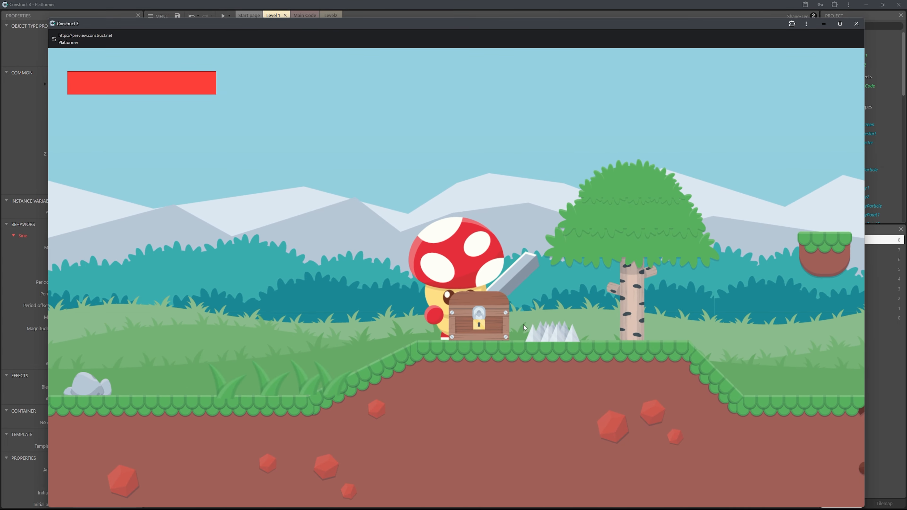
key("Up")
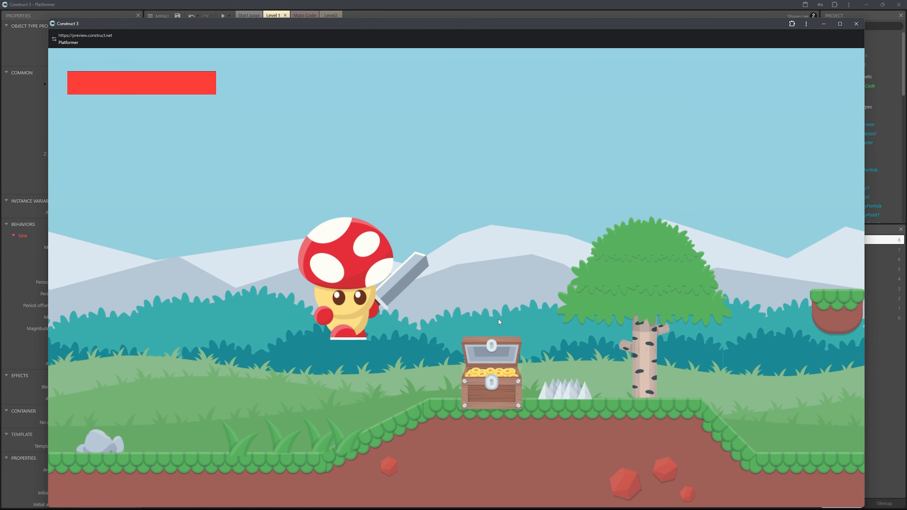
key("Right")
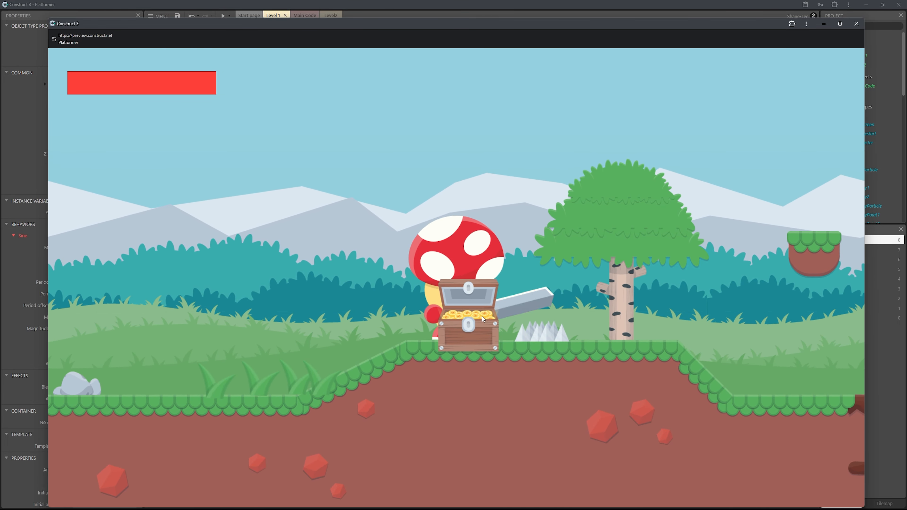
key("Left")
key("Right")
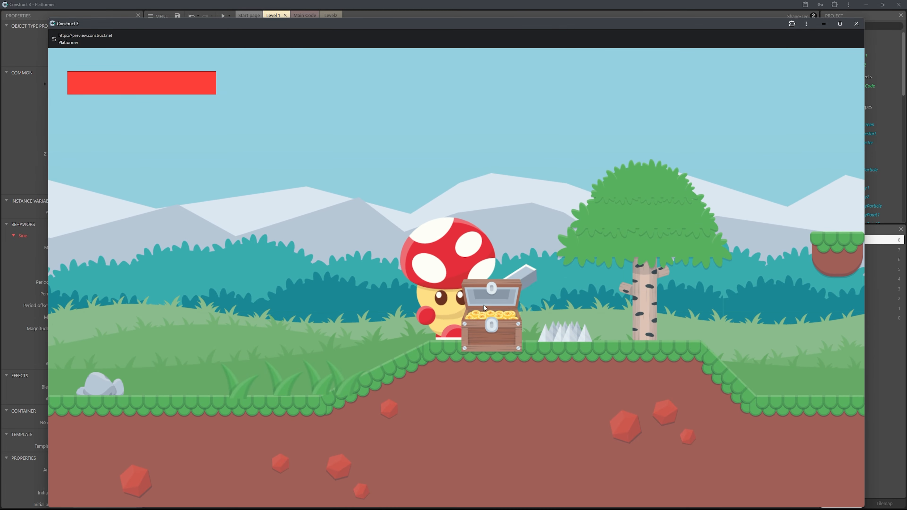
key("Up")
key("Left")
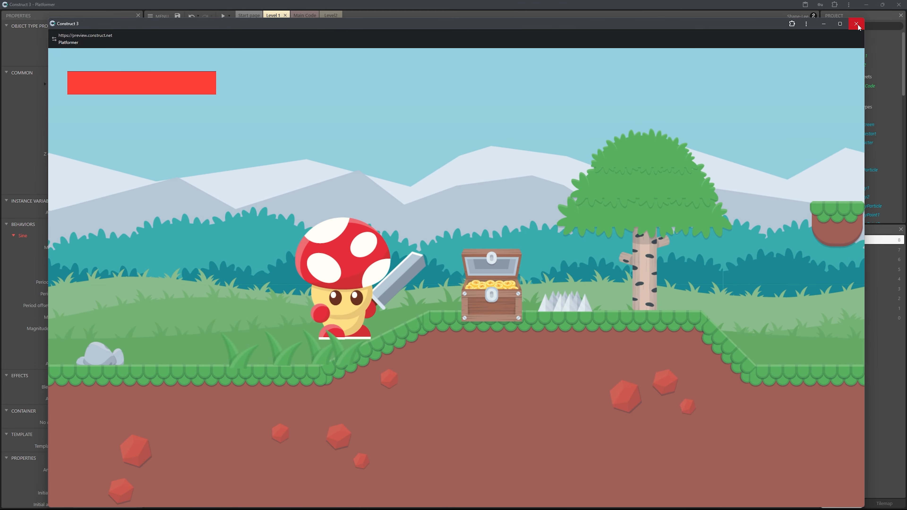
left_click(856, 24)
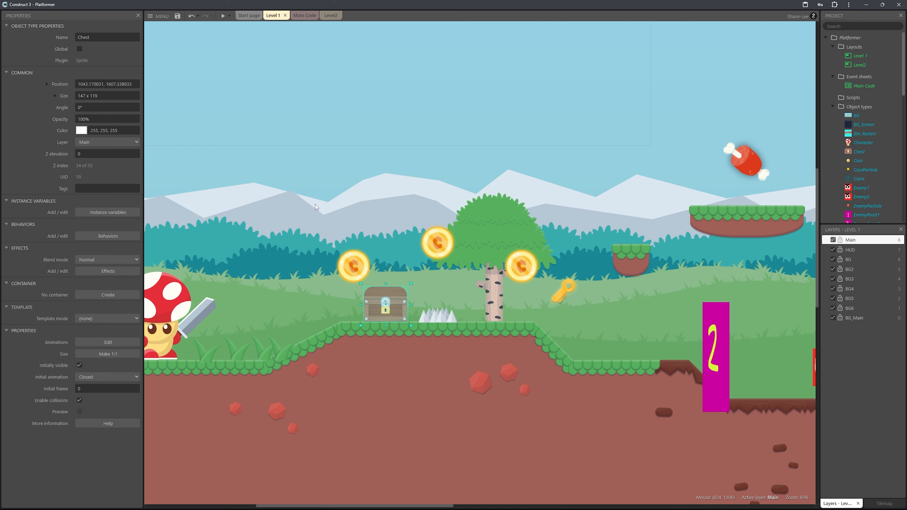
Start a Spawn another object action for the Chest in the main code's key collision event.
left_click(304, 16)
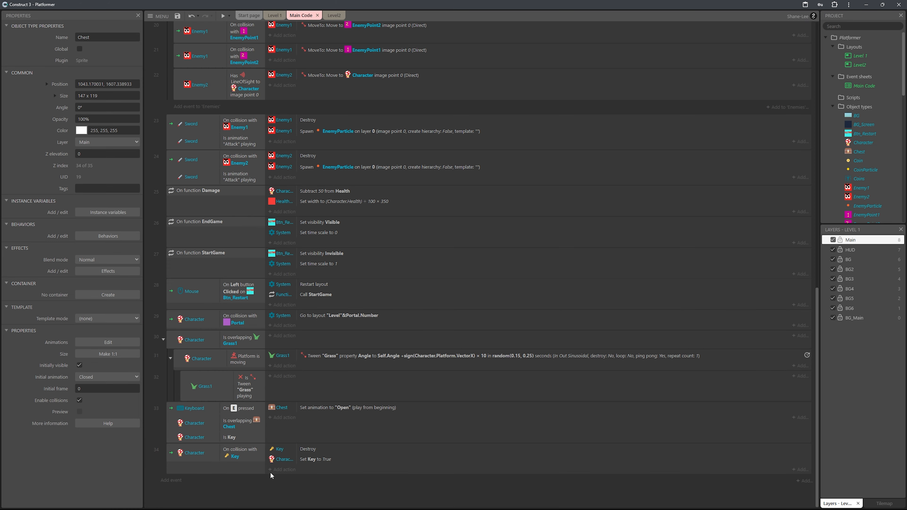
left_click(284, 470)
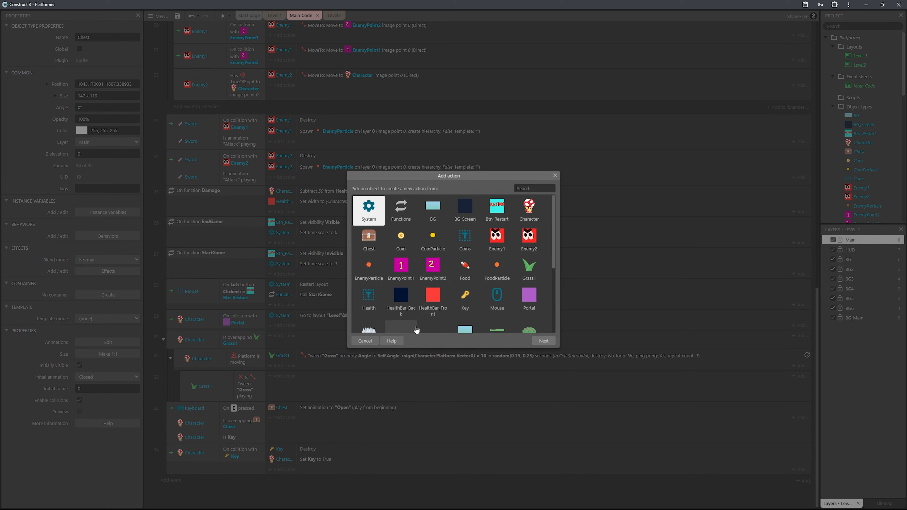
type("ch")
key("BackSpace")
key("BackSpace")
type("che")
key("Return")
type("spa")
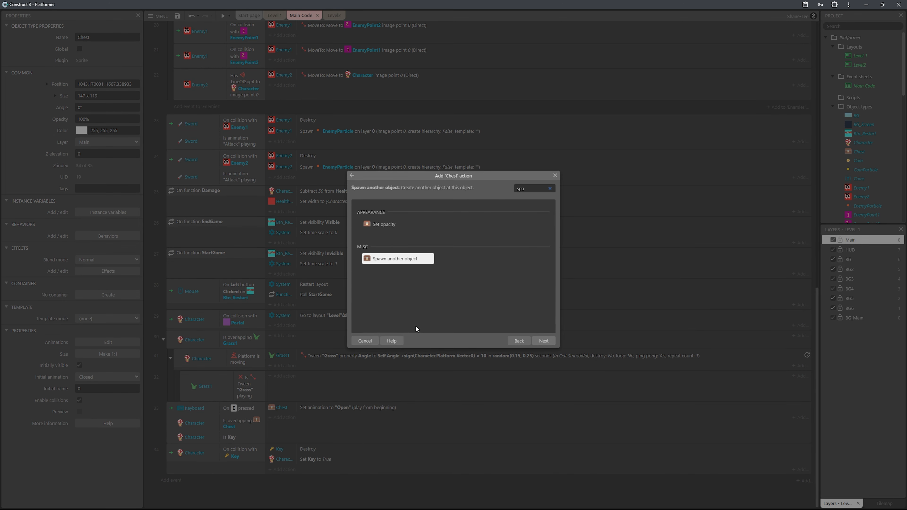
key("Return")
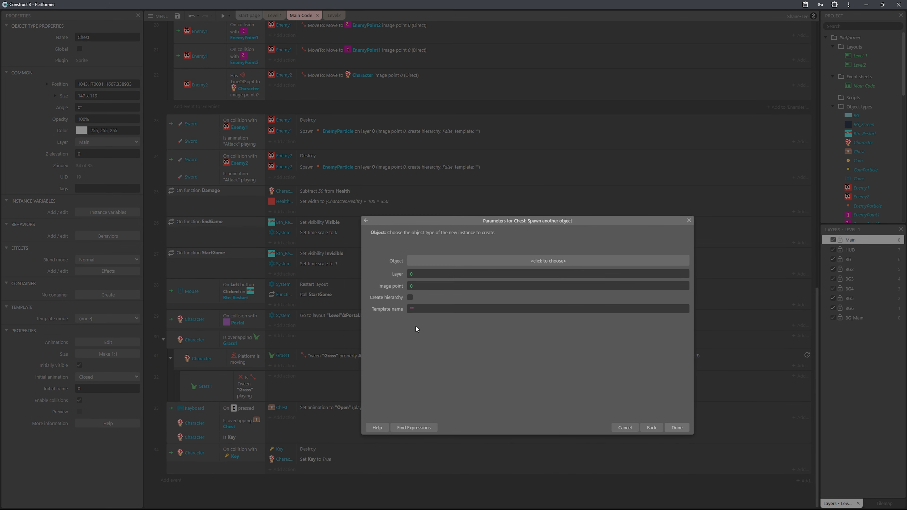
Set the chest's spawn action to create a Coin on layer "Main".
left_click(531, 260)
type("coin")
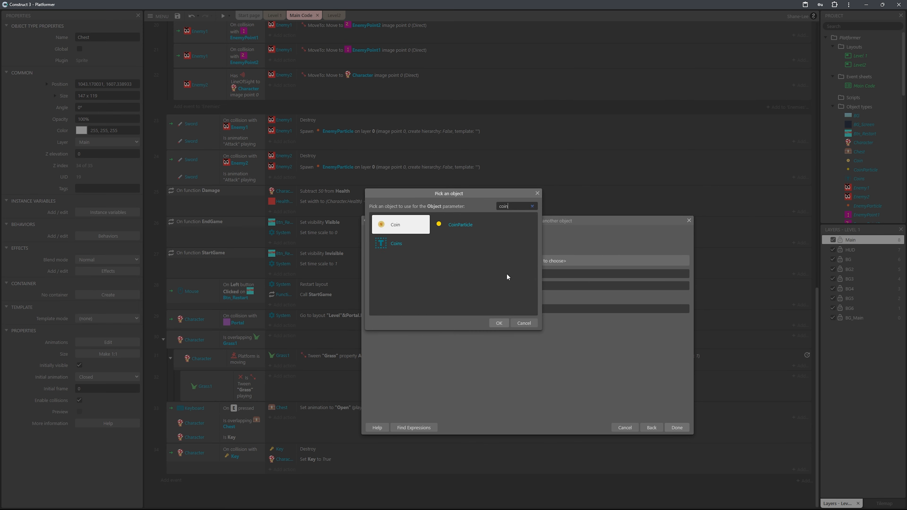
key("Return")
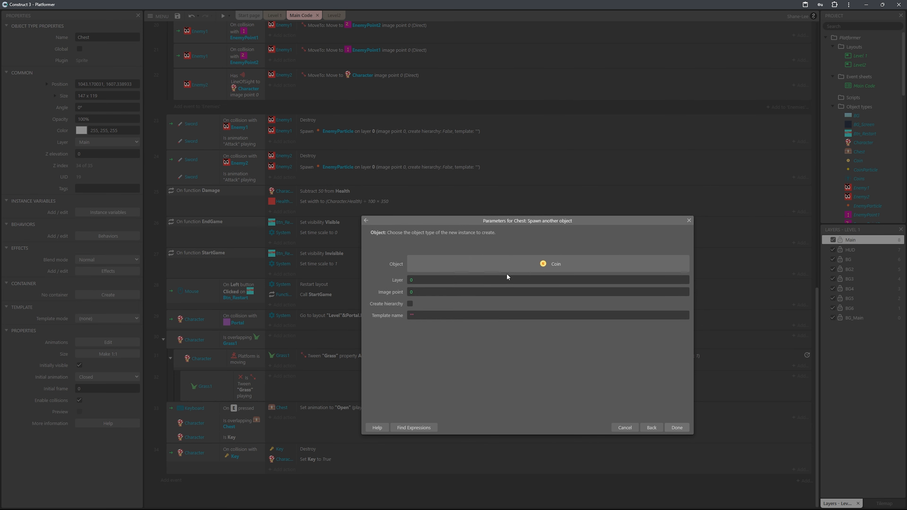
left_click(448, 282)
type("M")
key("BackSpace")
type("\"MIN")
key("Return")
left_click(676, 428)
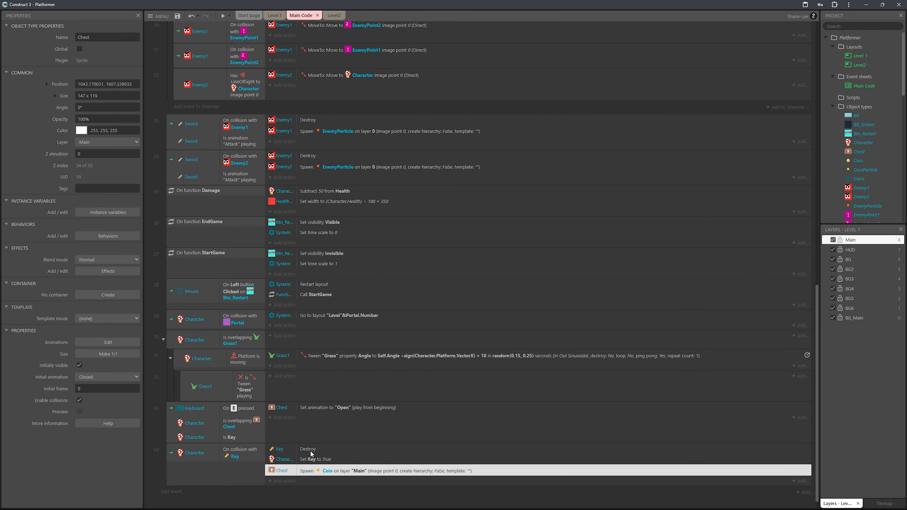
Add a Chest action to the key collision event that spawns a CoinParticle on layer "Main".
scroll(348, 485, "down", 1)
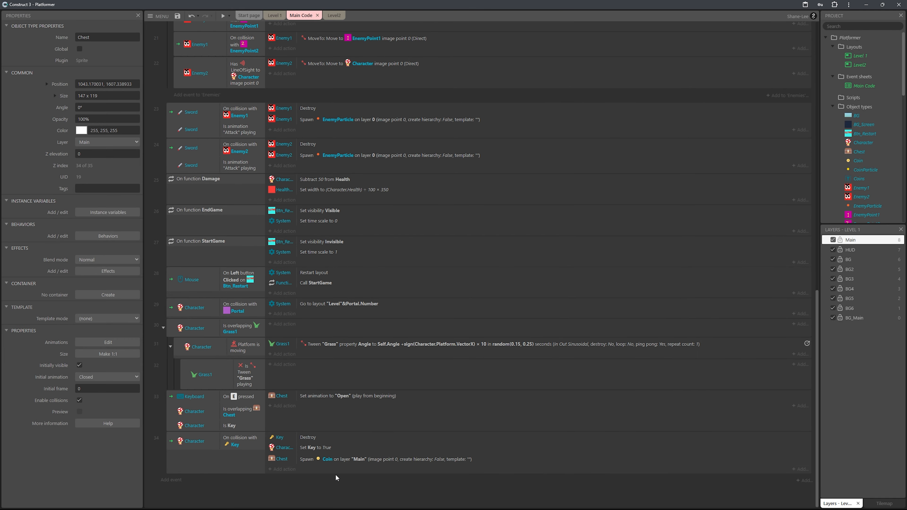
left_click(289, 468)
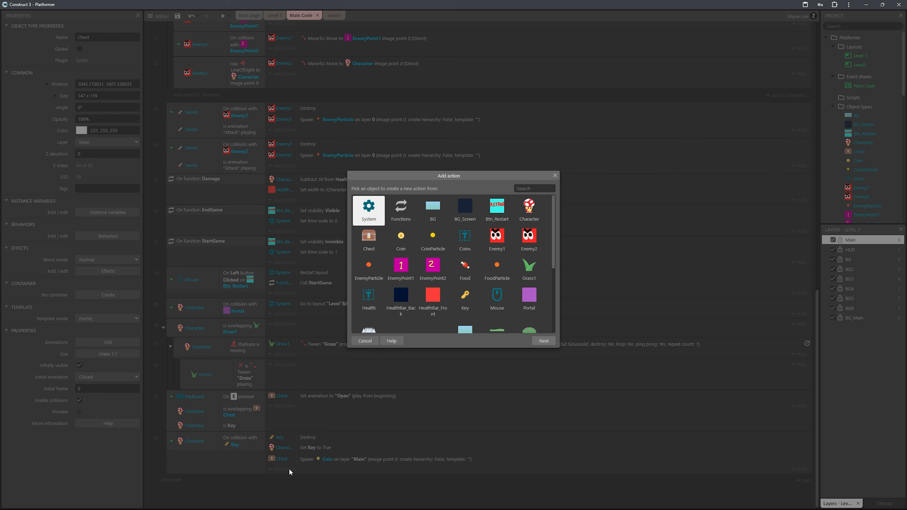
double_click(376, 234)
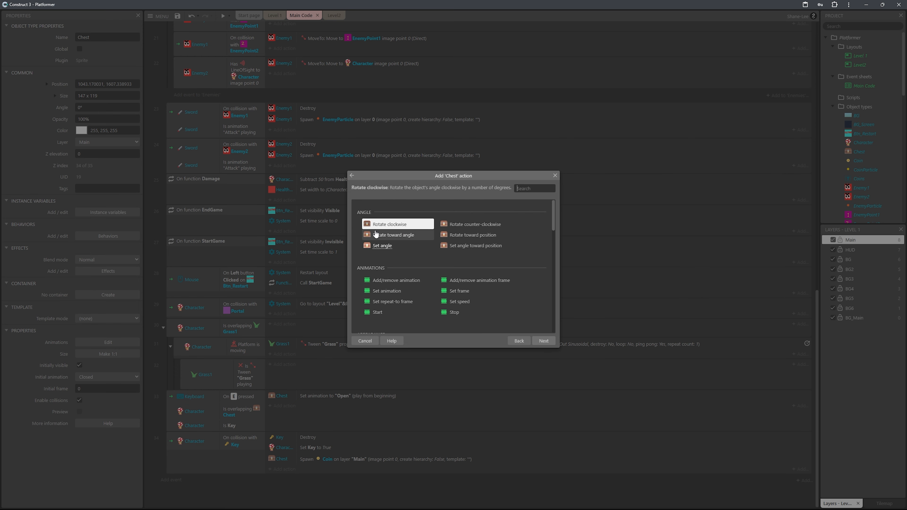
type("spawn")
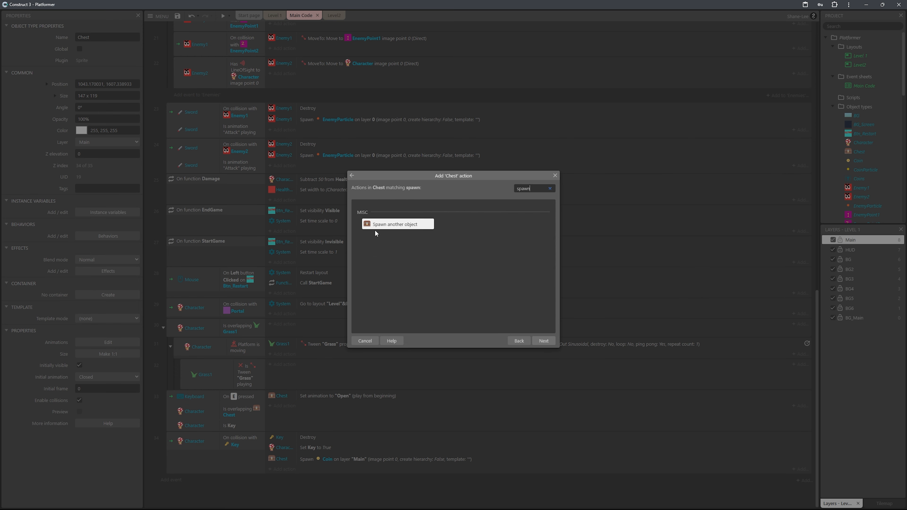
double_click(374, 229)
left_click(432, 260)
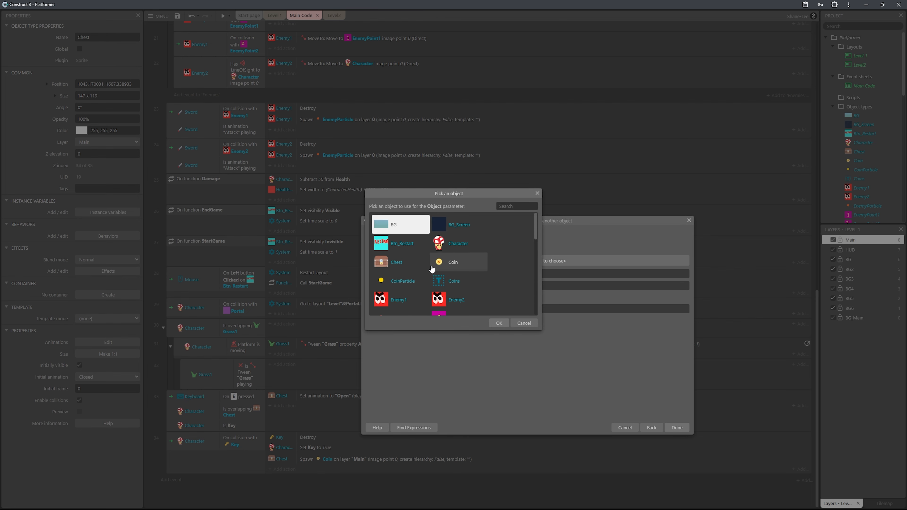
double_click(401, 281)
left_click(470, 279)
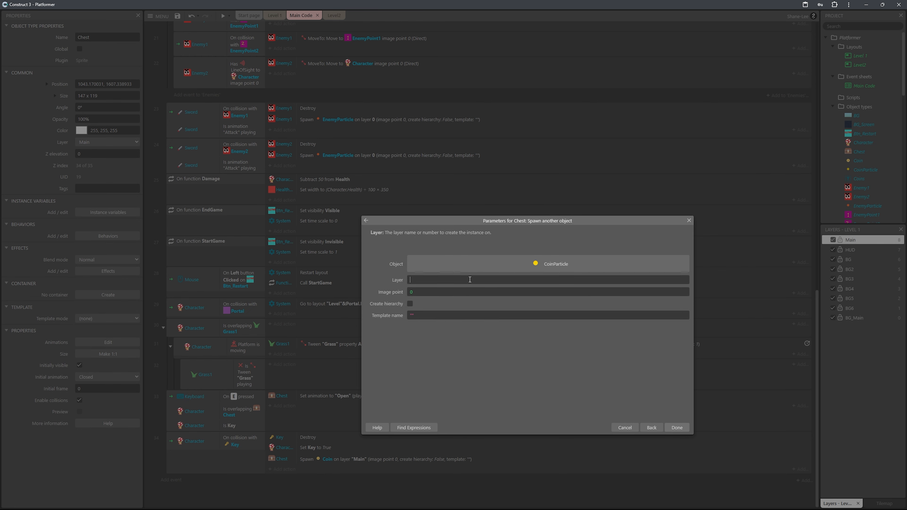
type("\"M")
left_click(430, 336)
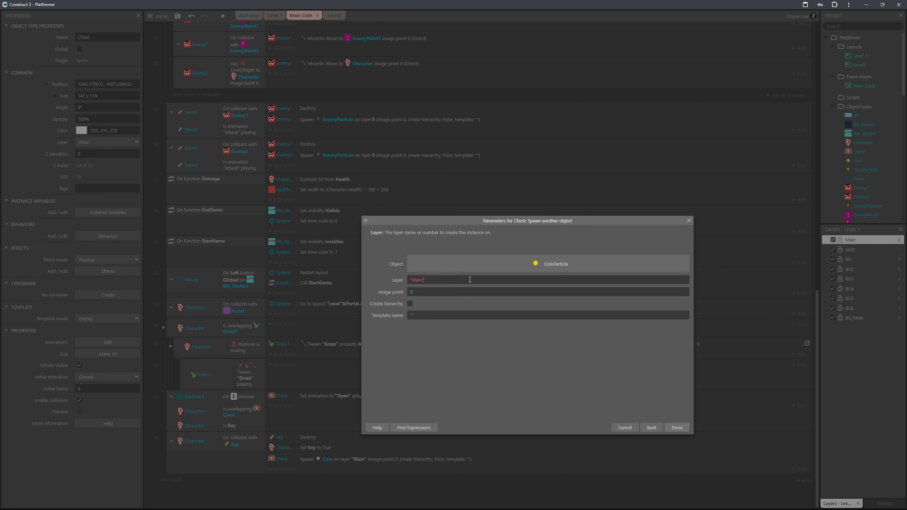
left_click(674, 432)
Add a System action to the key collision event that adds 50 to the Coins variable.
left_click(291, 471)
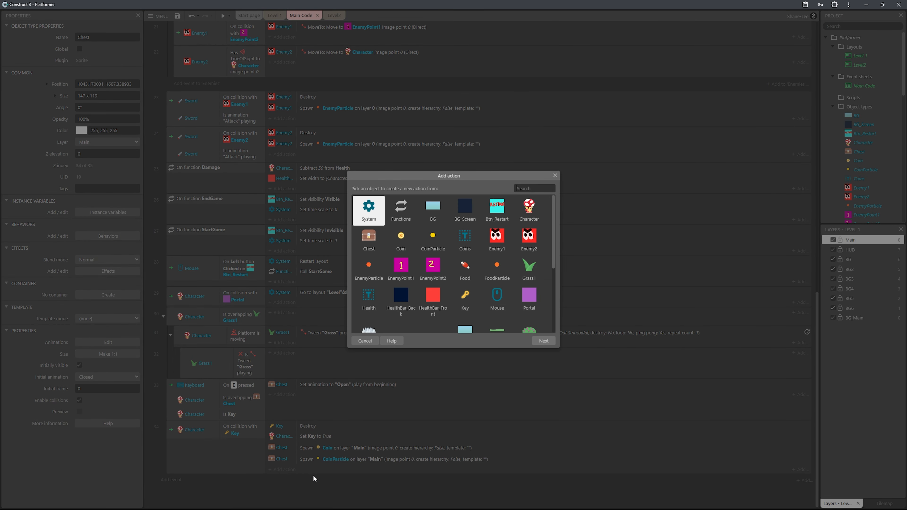
key("Return")
type("set")
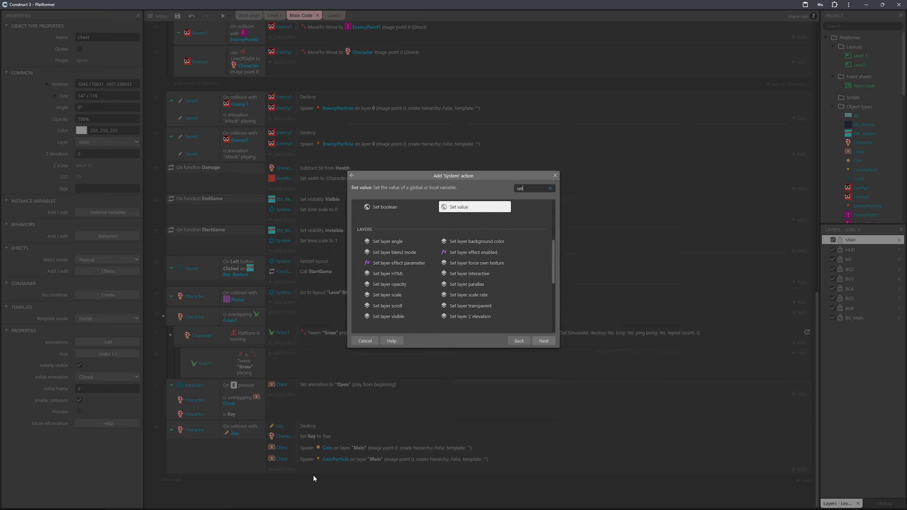
key("BackSpace")
key("BackSpace")
key("BackSpace")
type("globa")
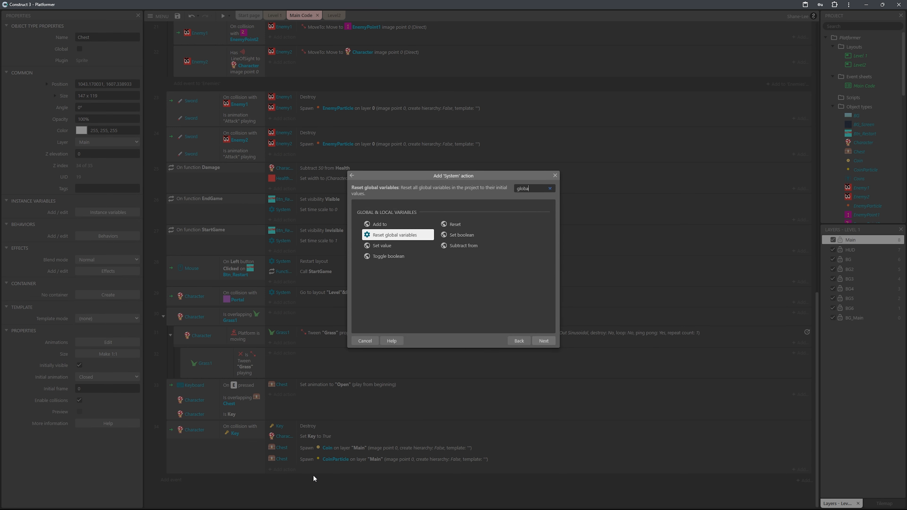
double_click(402, 226)
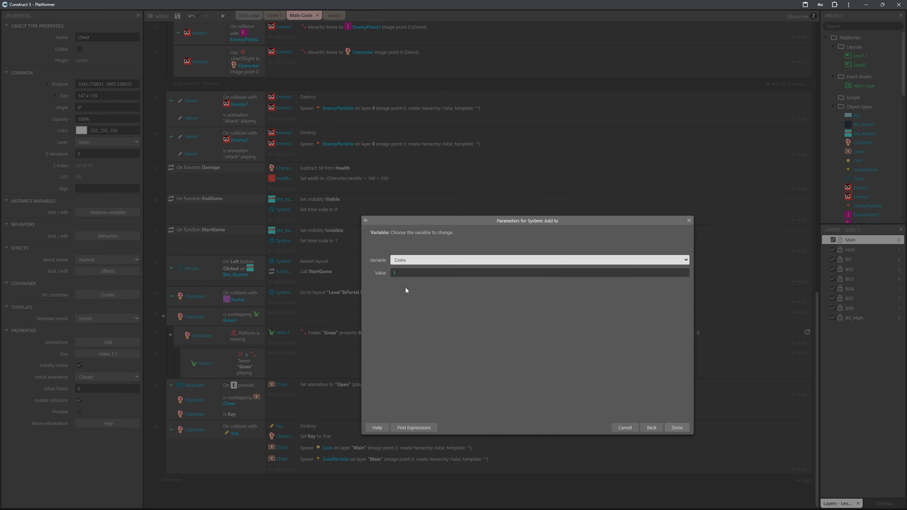
key("Tab")
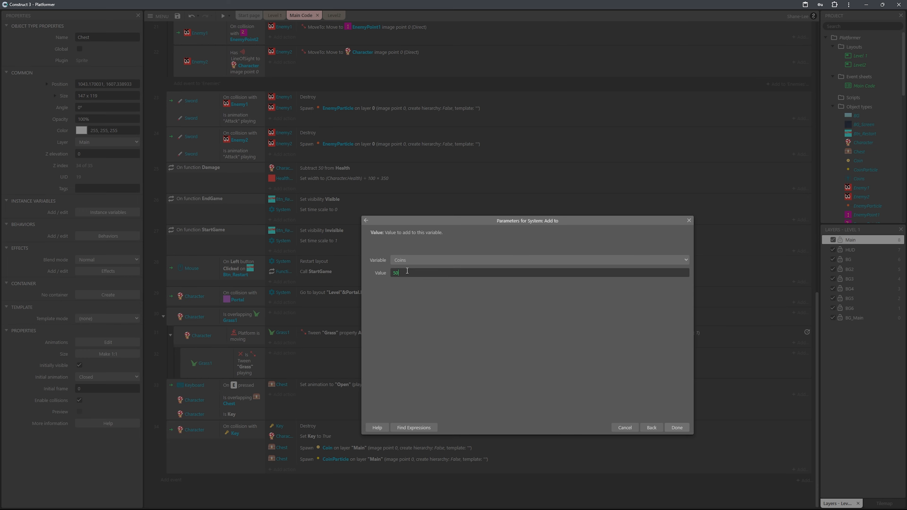
left_click(677, 428)
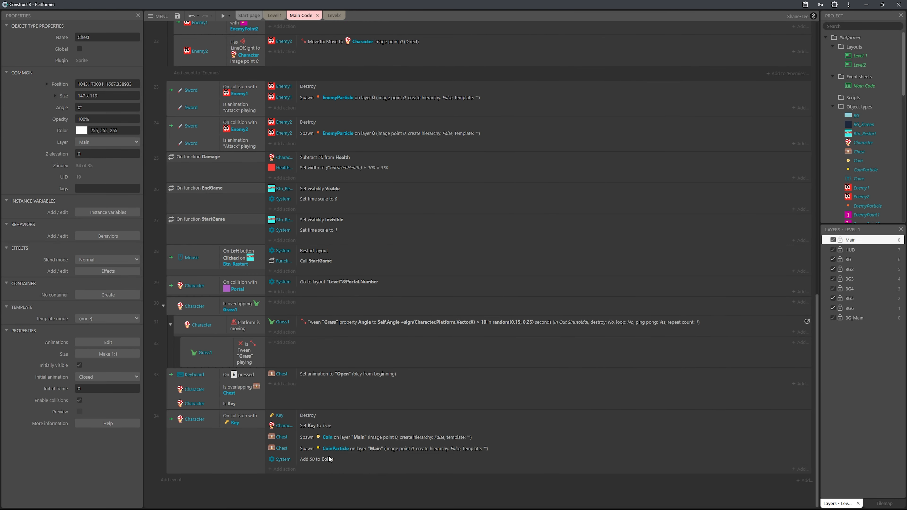
Move the Coin spawn, CoinParticle spawn and Coins addition actions from the key collision event into the E-pressed chest event.
left_click(235, 446)
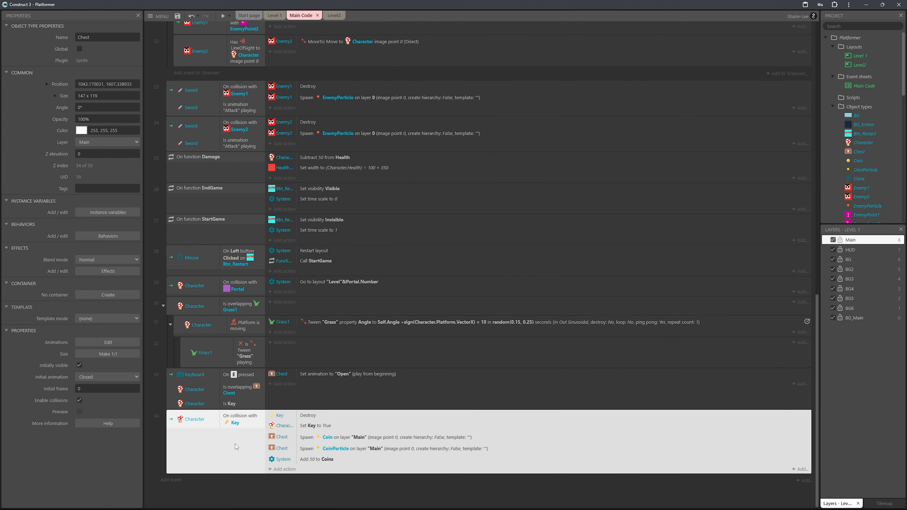
left_click(313, 414)
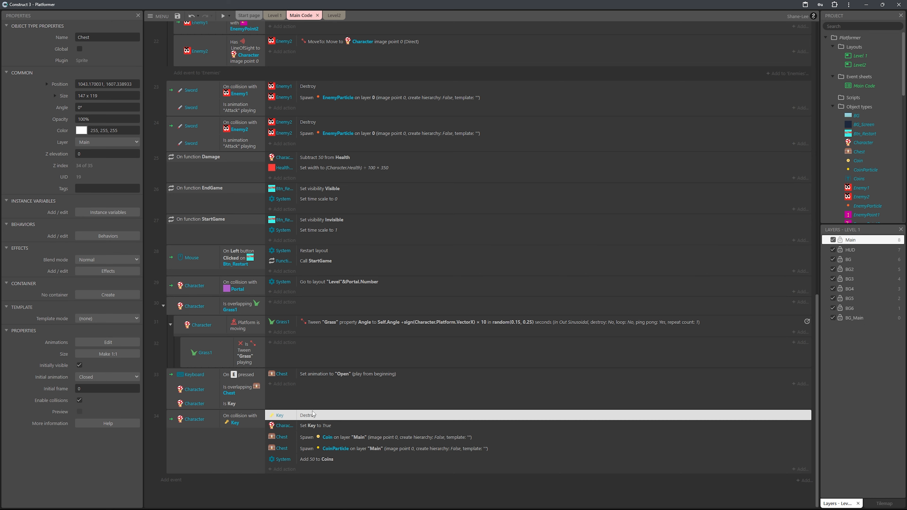
left_click(214, 452)
left_click(232, 453)
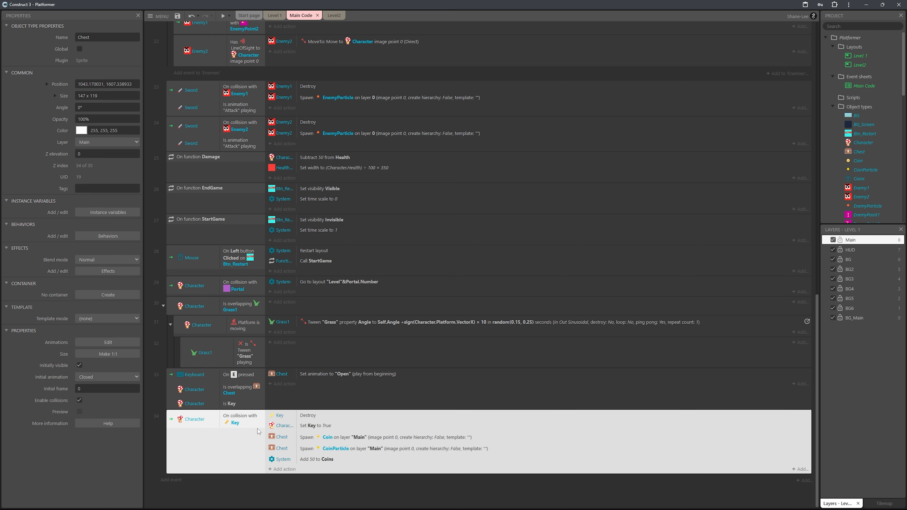
left_click(319, 427)
left_click(322, 437)
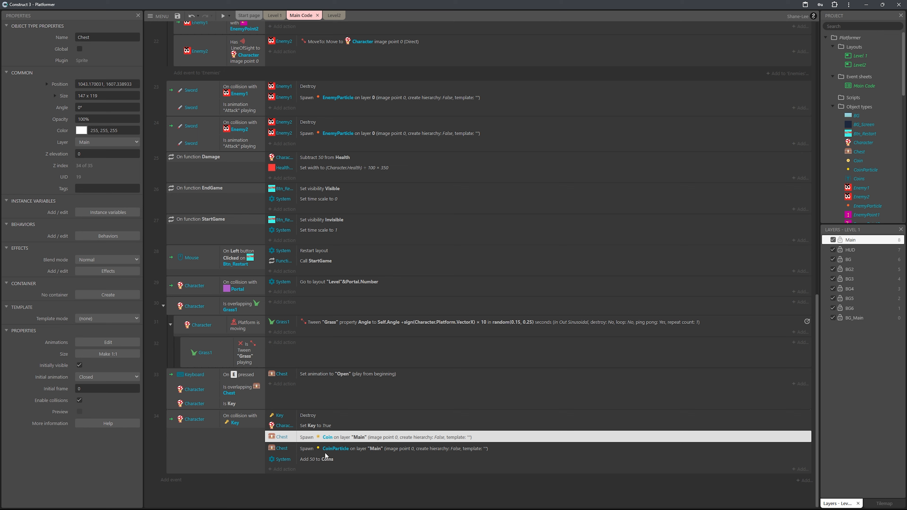
left_click(321, 459, "shift")
left_click_drag(339, 450, 345, 385)
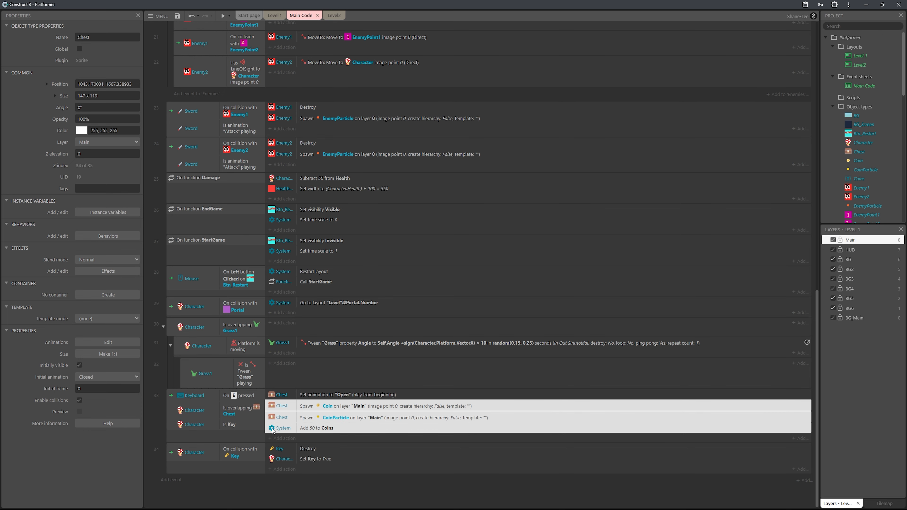
left_click(172, 423)
left_click(149, 423)
left_click(172, 423)
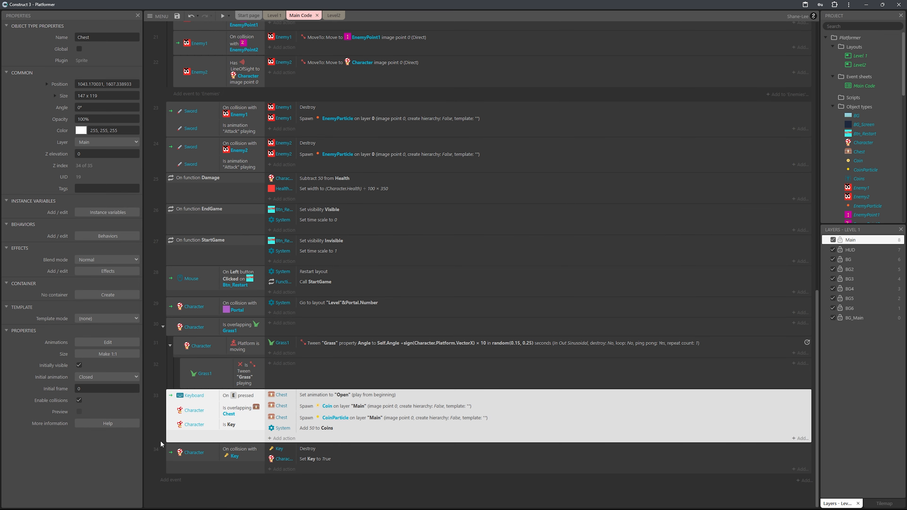
left_click(154, 422)
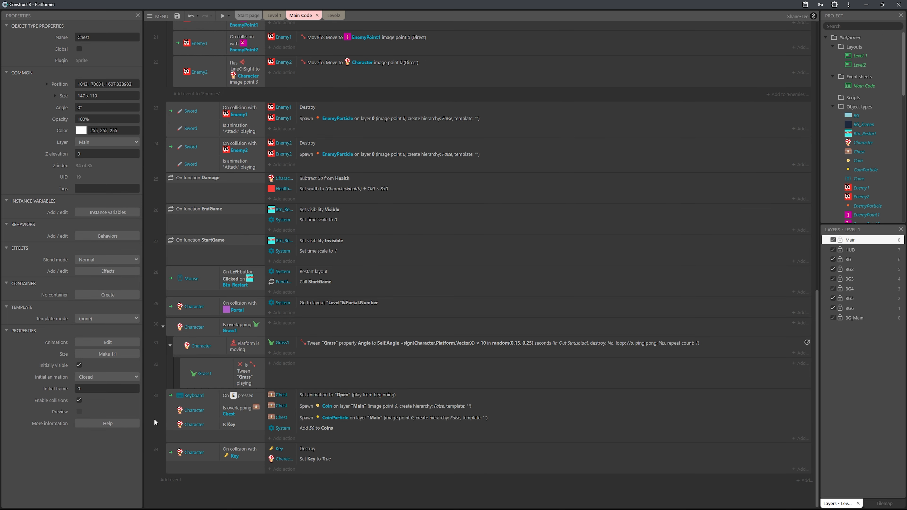
left_click(214, 447)
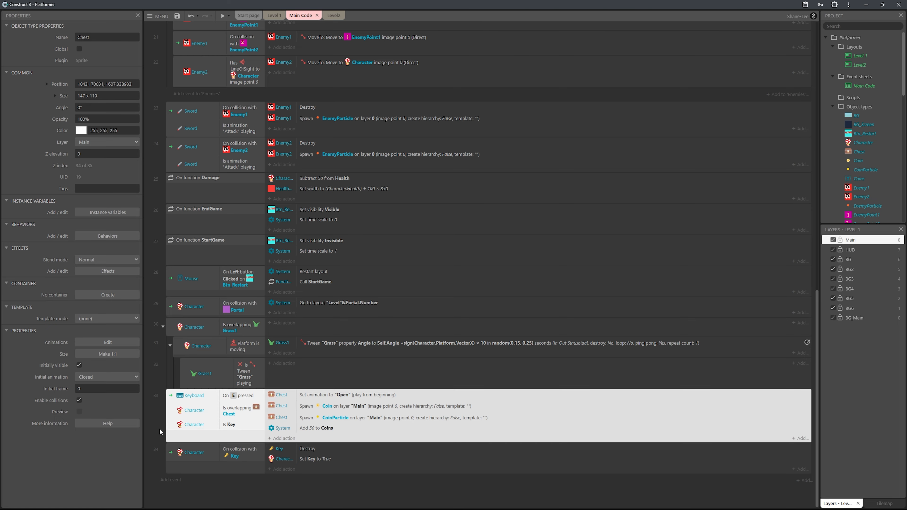
Preview the game, collect the key past the tree, and return to open the chest with it.
key("F5")
key("Right")
key("Left")
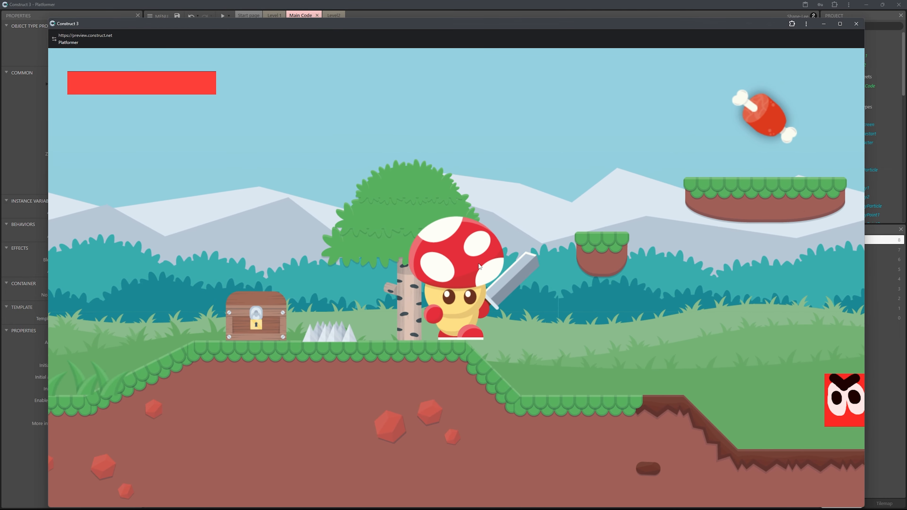
key("Left")
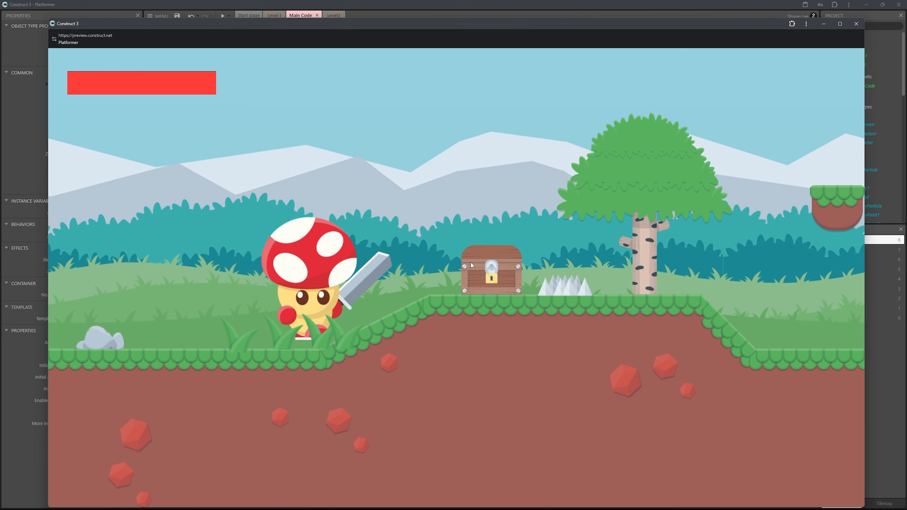
key("Right")
key("Up")
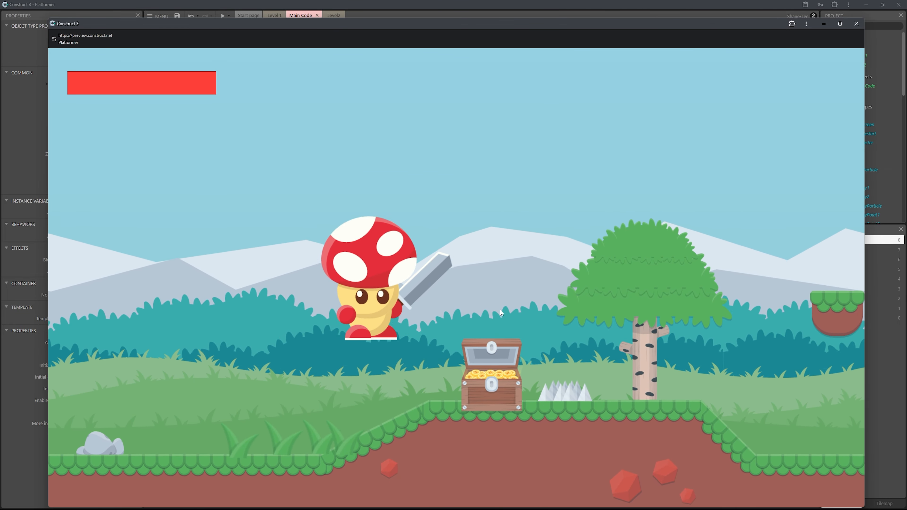
Move and jump the character back and forth around the opened chest and the tree to test the chest's behaviour.
key("Left")
key("Right")
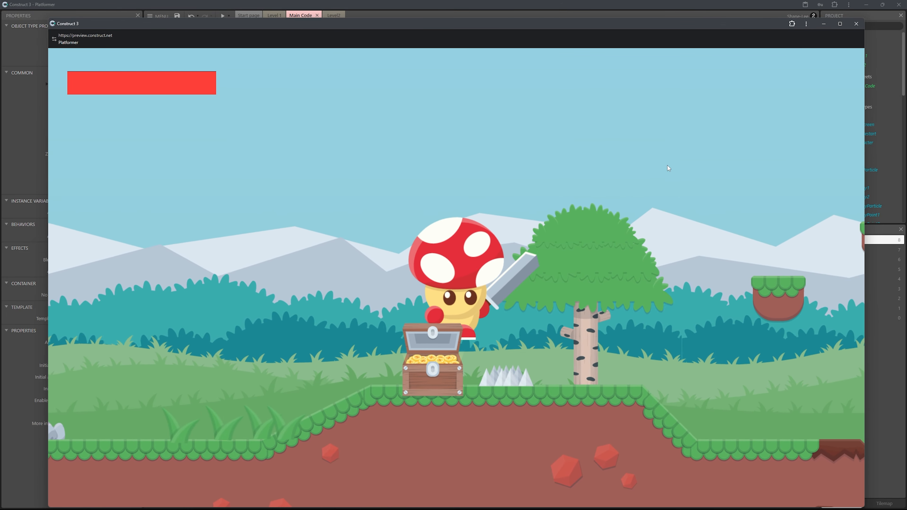
key("Right")
key("Left")
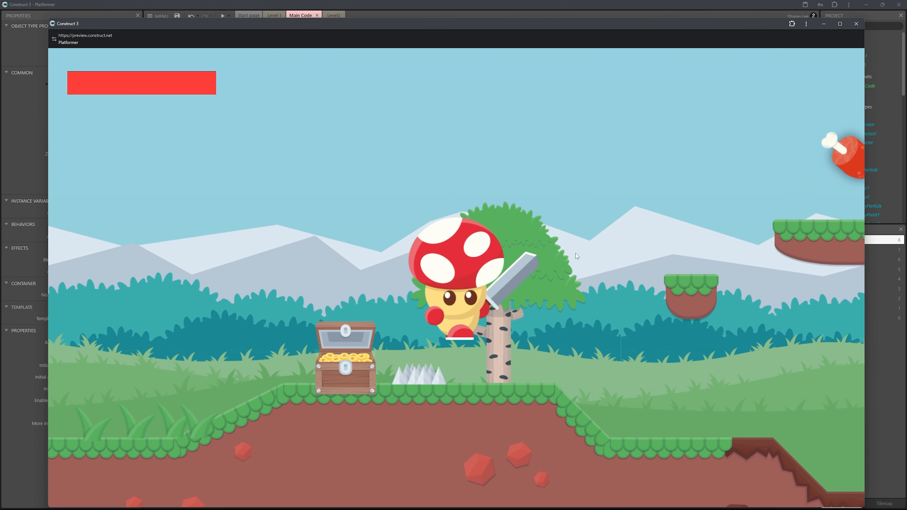
key("Left")
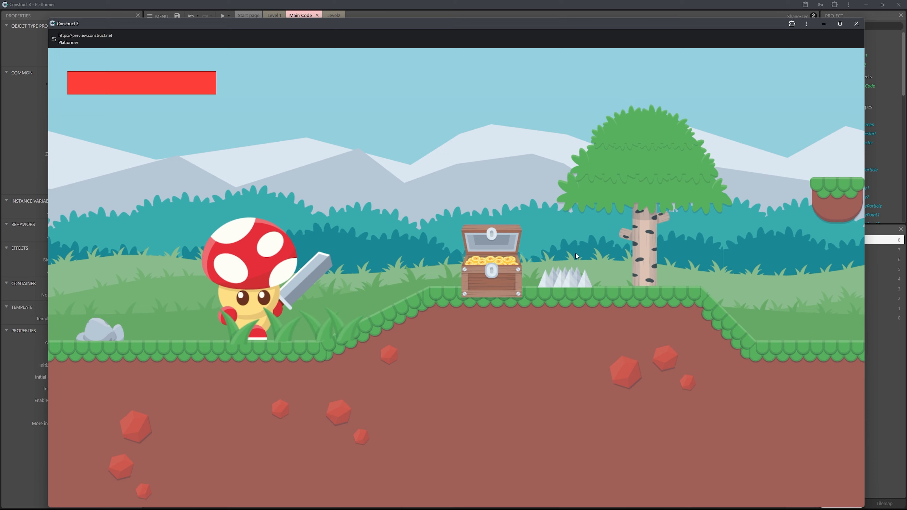
key("Right")
key("Up")
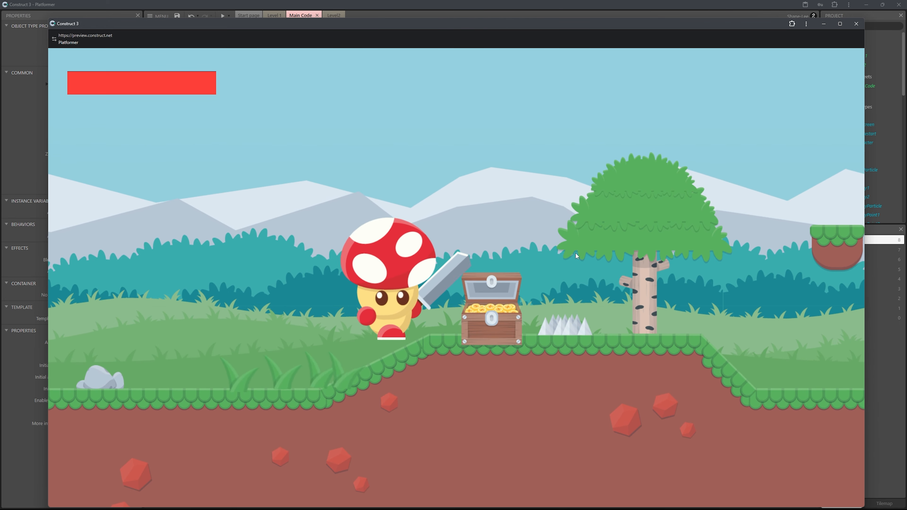
key("Left")
key("Left")
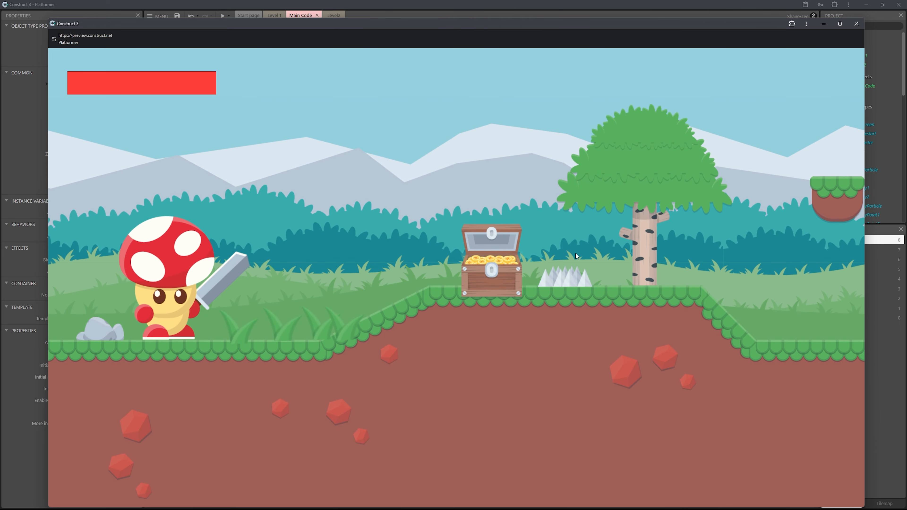
key("Right")
key("Up")
key("Right")
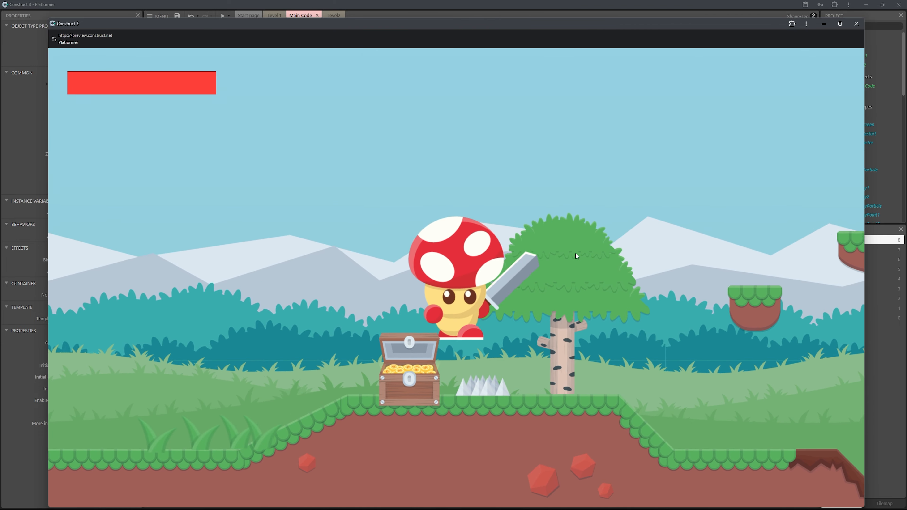
key("Right")
key("Up")
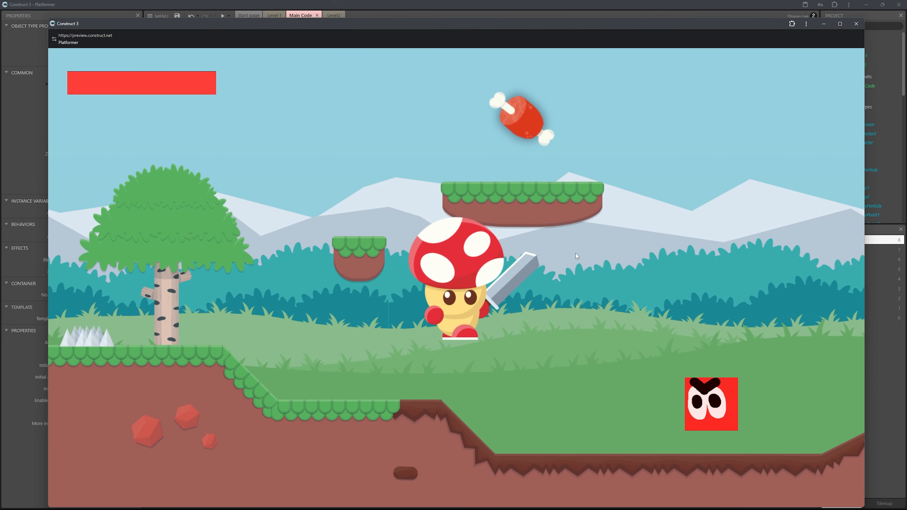
key("Left")
key("Left")
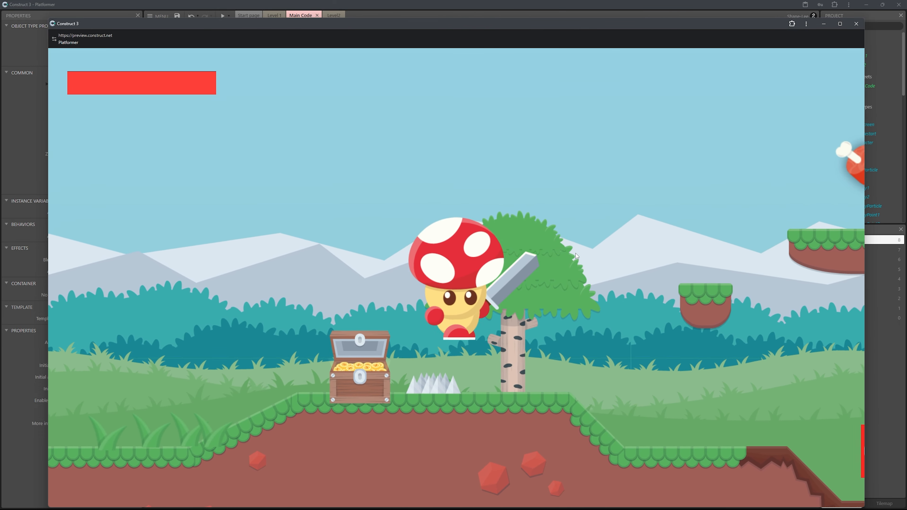